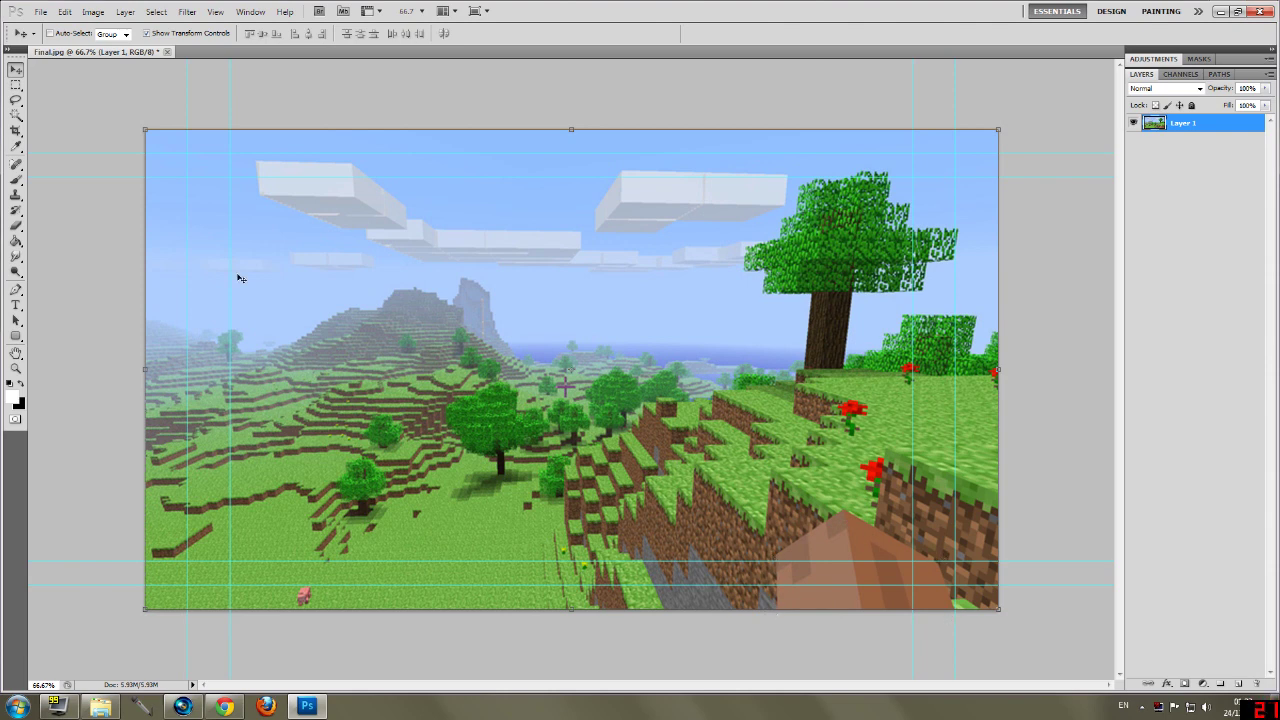
Step: Review the image's pixel dimensions and document size units in the Image Size settings
{"action": "left_click", "coordinate": [93, 11]}
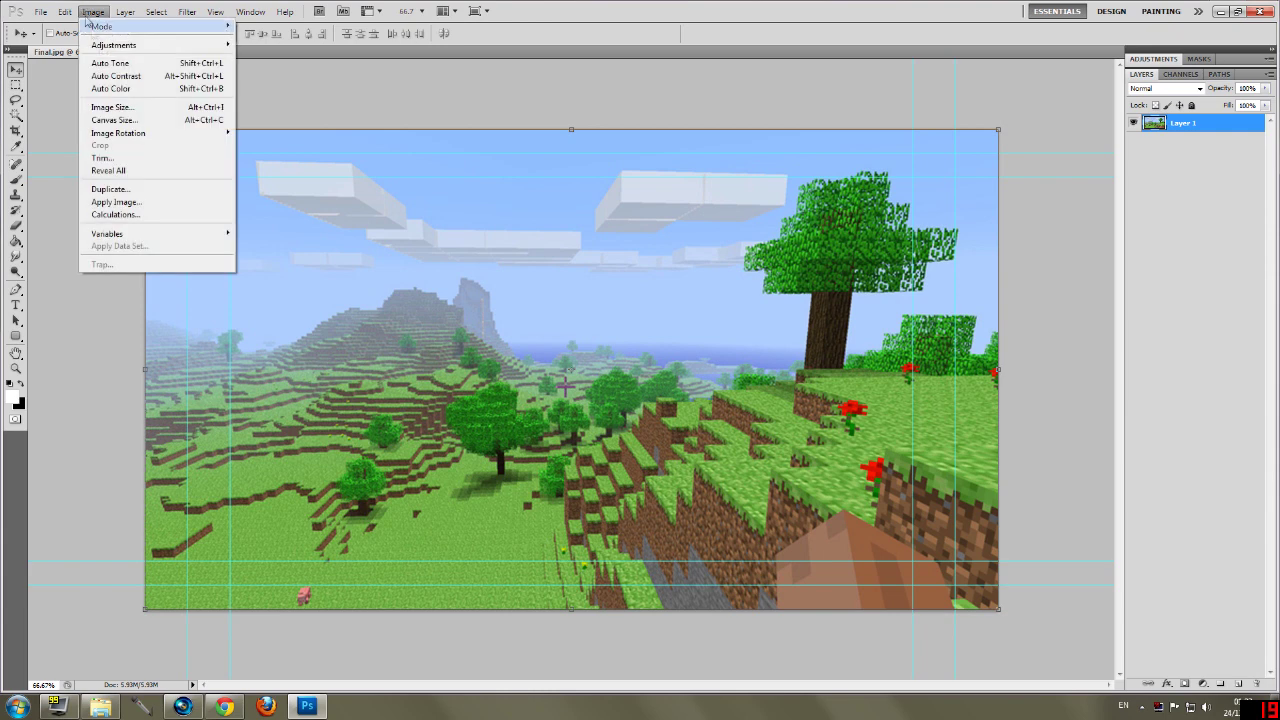
{"action": "left_click", "coordinate": [123, 108]}
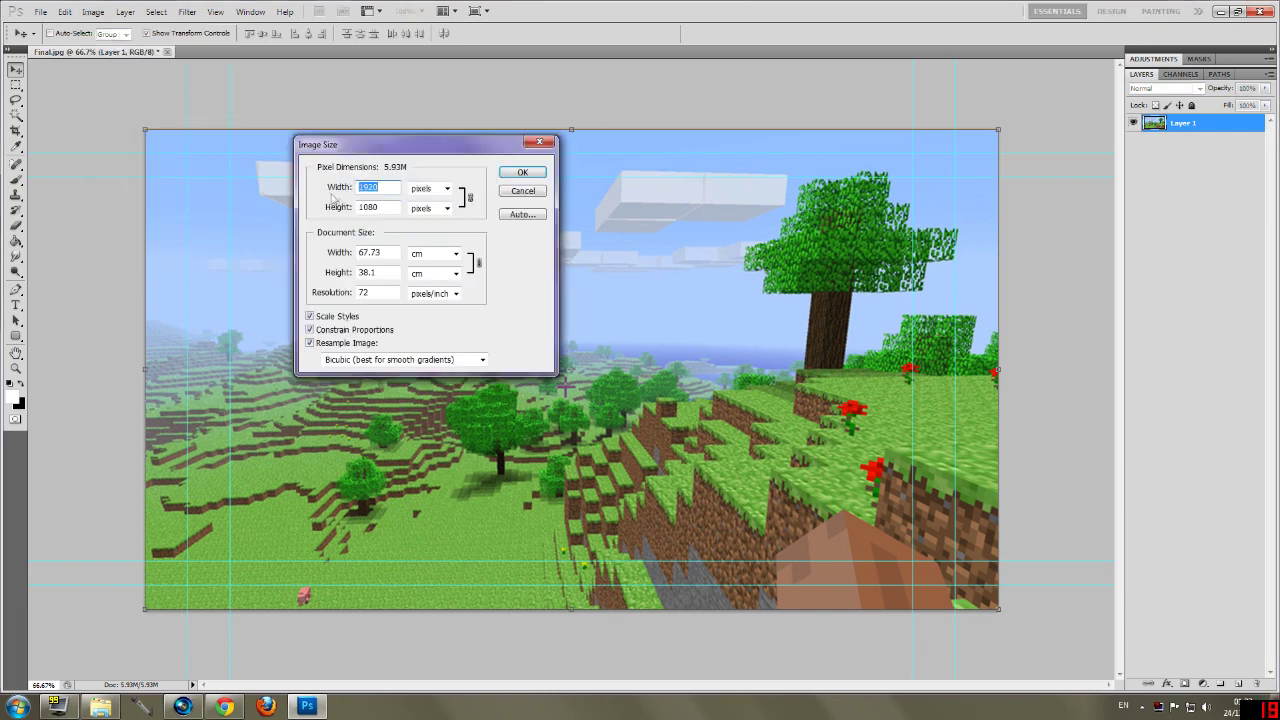
{"action": "left_click", "coordinate": [457, 254]}
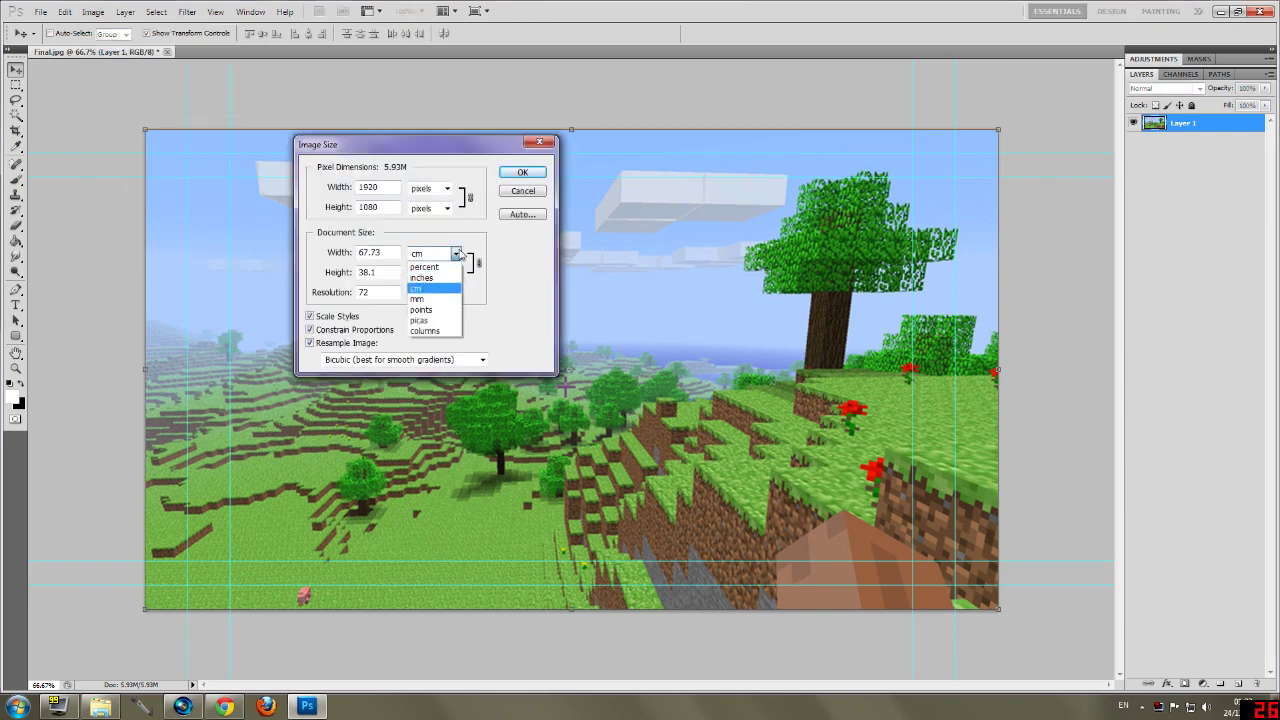
{"action": "left_click", "coordinate": [457, 254]}
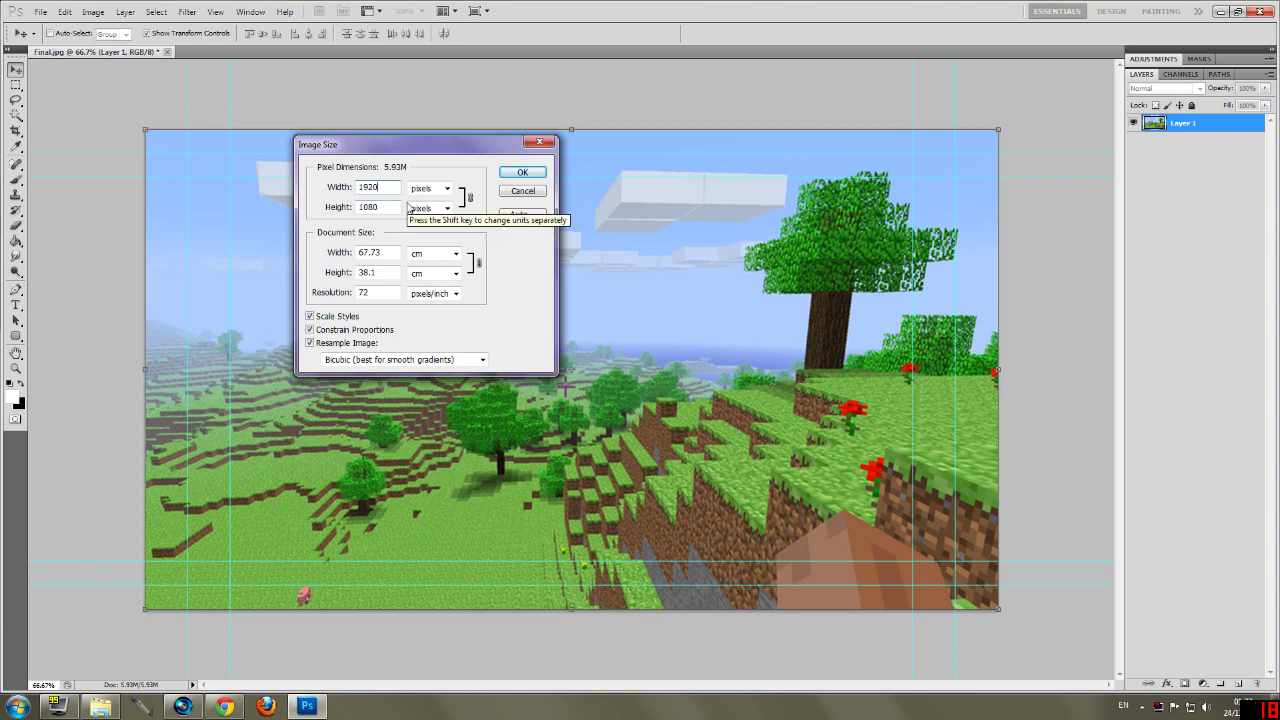
{"action": "left_click", "coordinate": [522, 173]}
Step: Set the Type tool's font to MineCrafter 2.0
{"action": "left_click", "coordinate": [16, 368]}
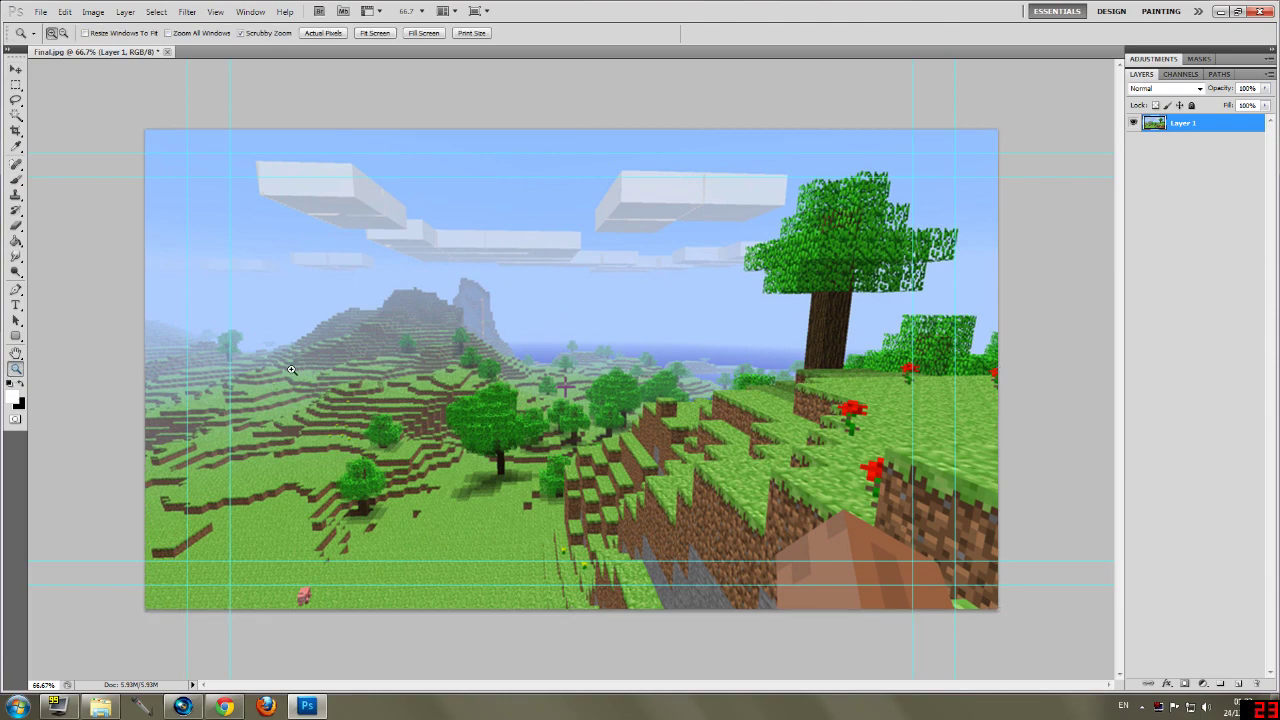
{"action": "left_click_drag", "start_coordinate": [292, 370], "coordinate": [268, 499]}
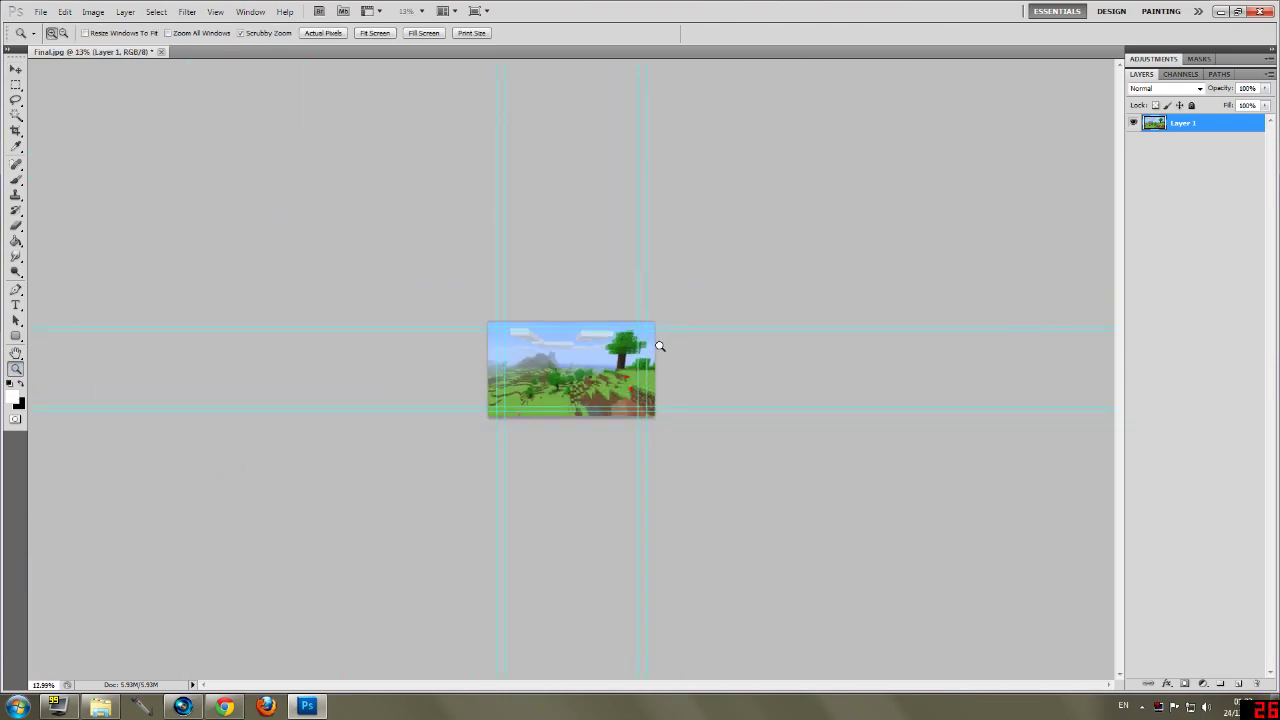
{"action": "left_click_drag", "start_coordinate": [659, 346], "coordinate": [735, 253]}
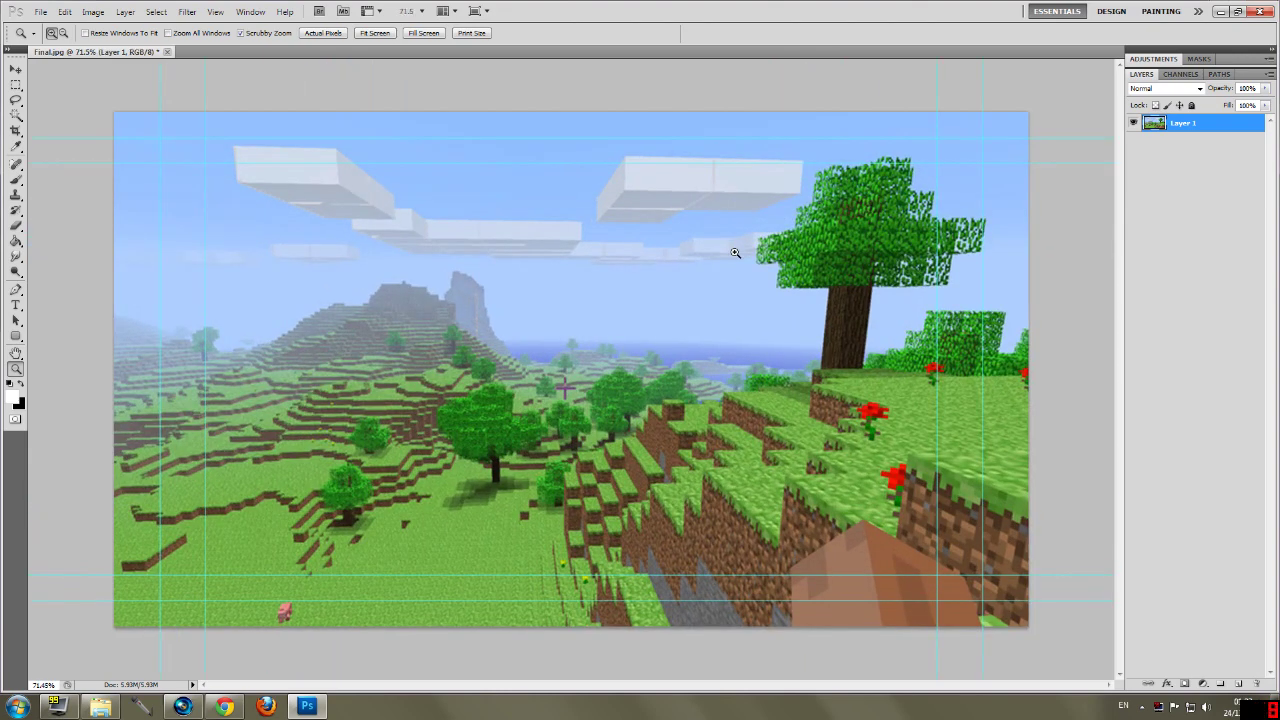
{"action": "left_click", "coordinate": [16, 308]}
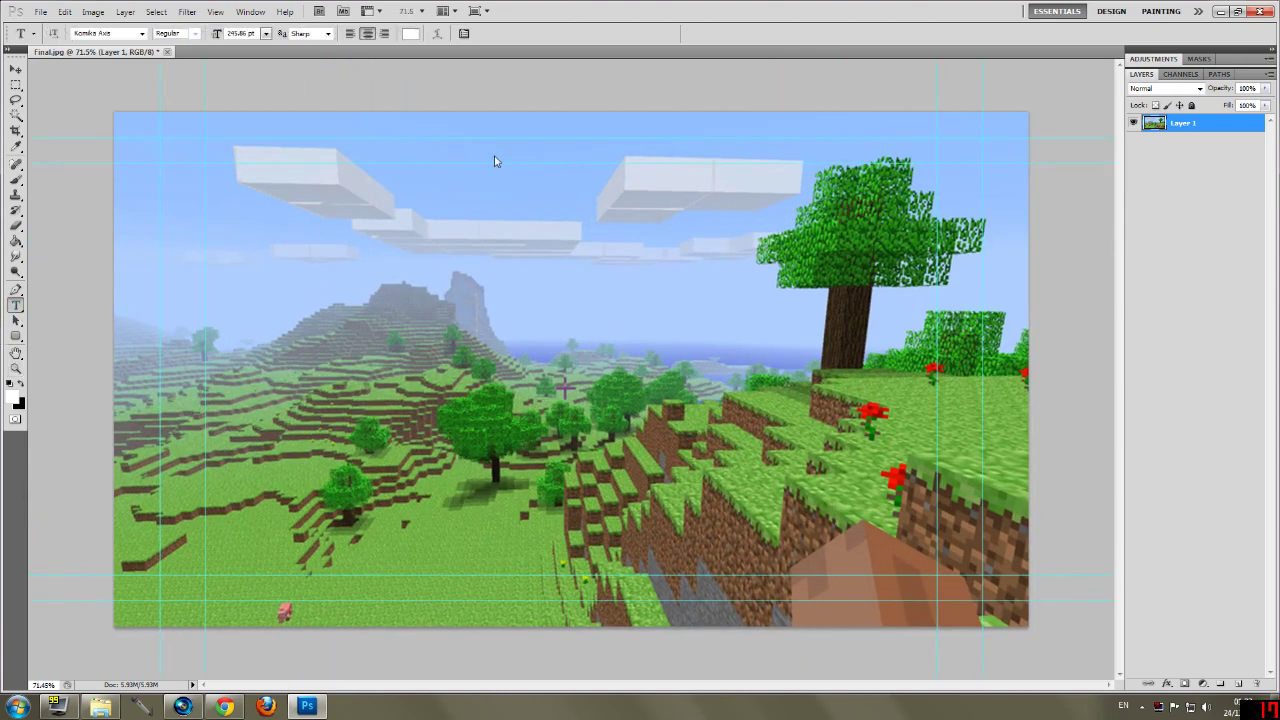
{"action": "left_click", "coordinate": [142, 33]}
{"action": "left_click_drag", "start_coordinate": [175, 229], "coordinate": [175, 258]}
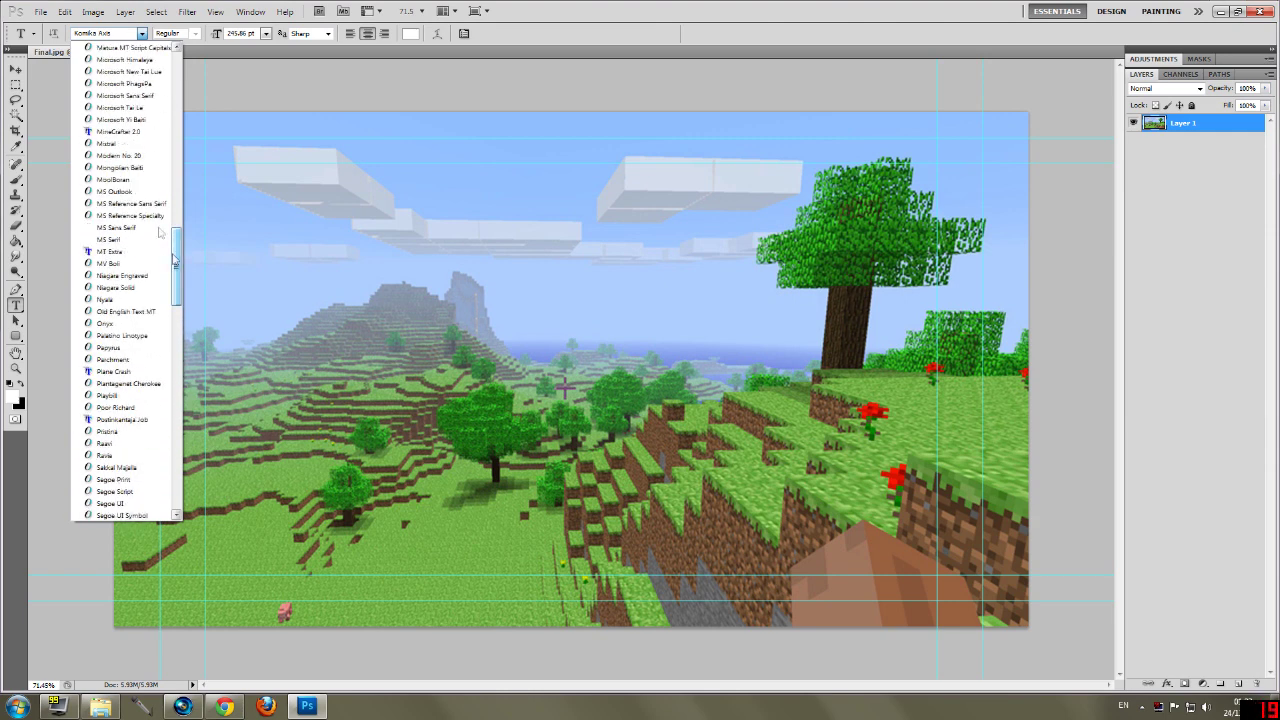
{"action": "left_click", "coordinate": [118, 131]}
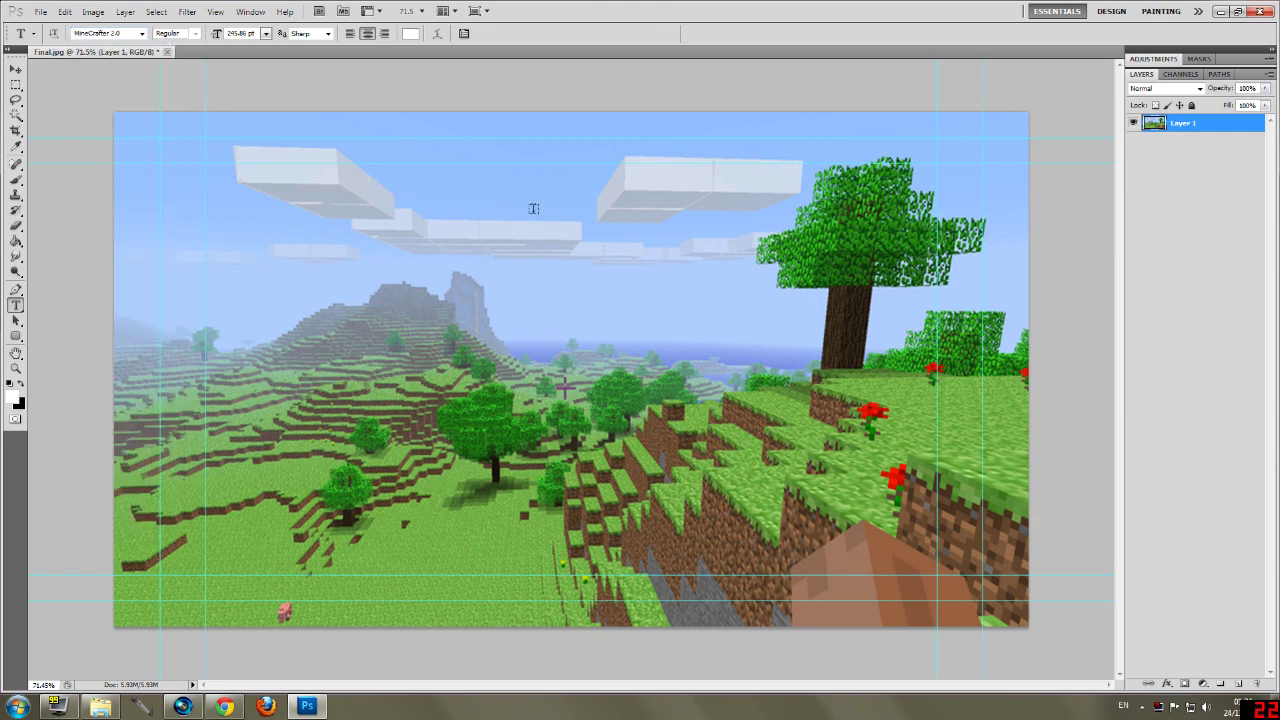
Step: Add the text "MINECRAFT" as a new text layer across the sky at the image's upper edge
{"action": "left_click", "coordinate": [561, 219]}
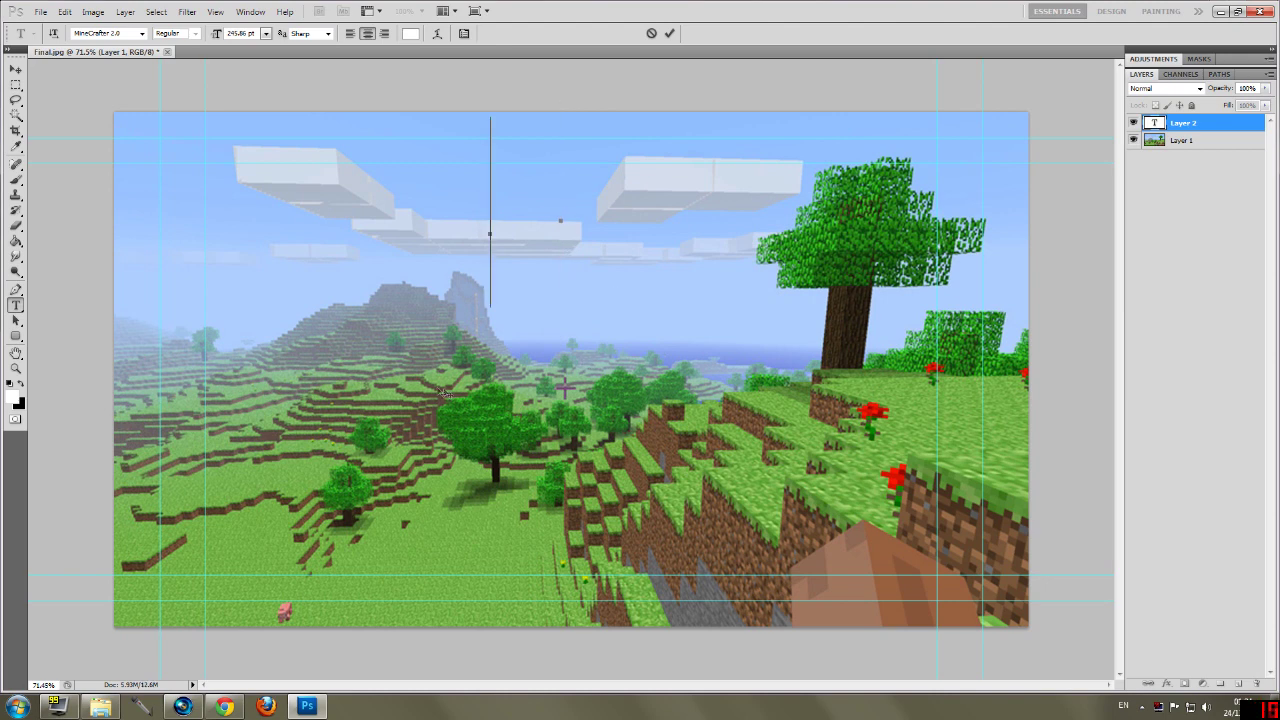
{"action": "left_click_drag", "start_coordinate": [443, 393], "coordinate": [617, 369]}
{"action": "type", "text": "MINECRAFT"}
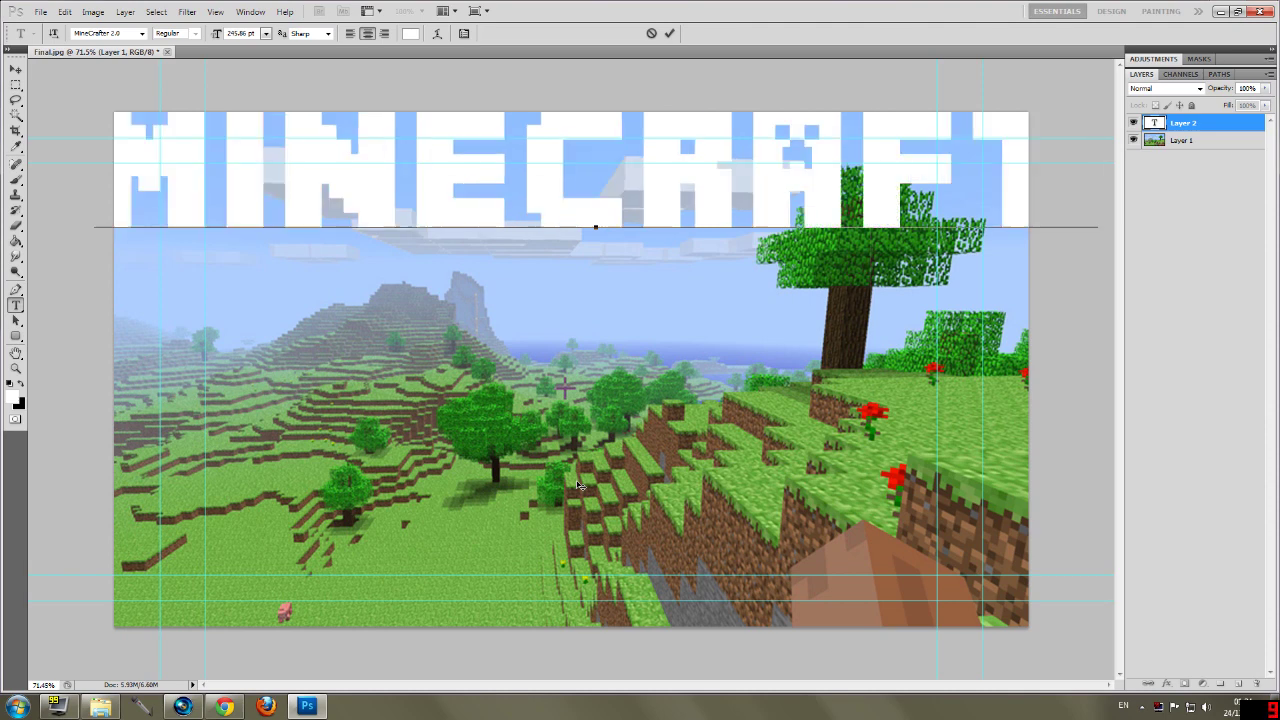
Step: Scale the MINECRAFT text to about 81% width and 80% height and position it along the image's upper edge
{"action": "left_click", "coordinate": [16, 69]}
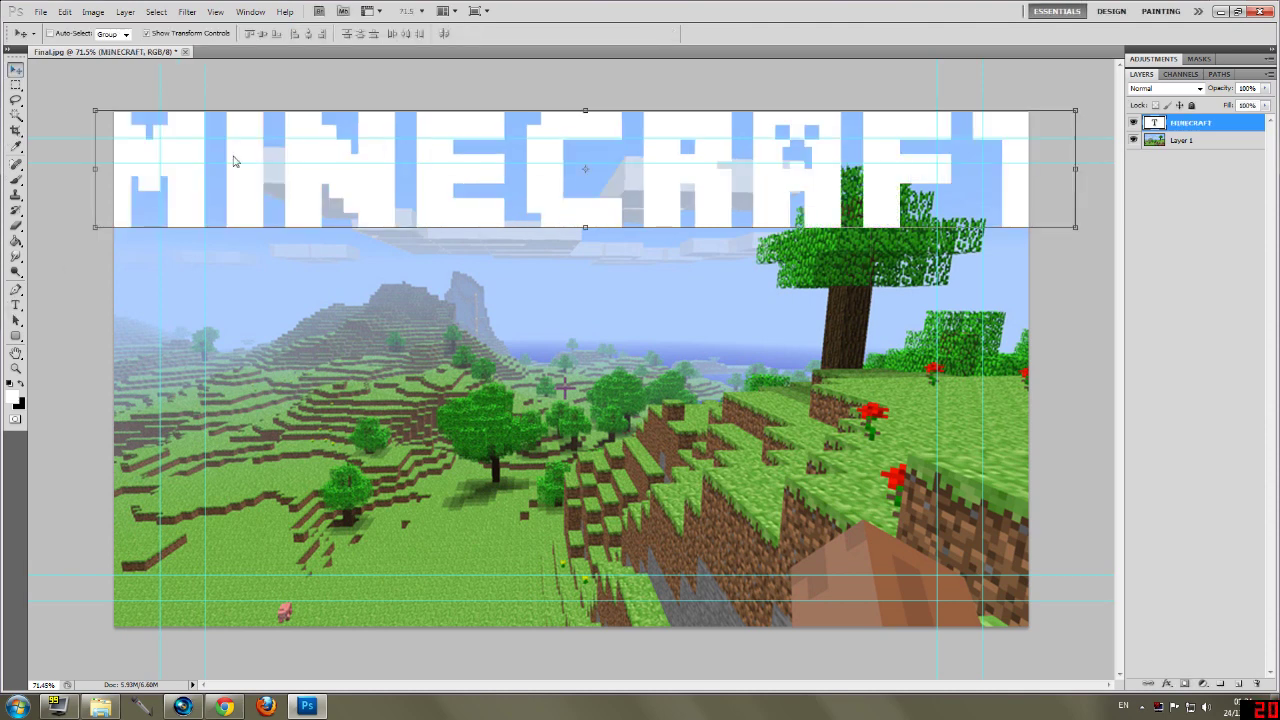
{"action": "left_click_drag", "start_coordinate": [234, 163], "coordinate": [260, 199]}
{"action": "left_click_drag", "start_coordinate": [141, 149], "coordinate": [332, 220]}
{"action": "left_click_drag", "start_coordinate": [566, 264], "coordinate": [408, 163]}
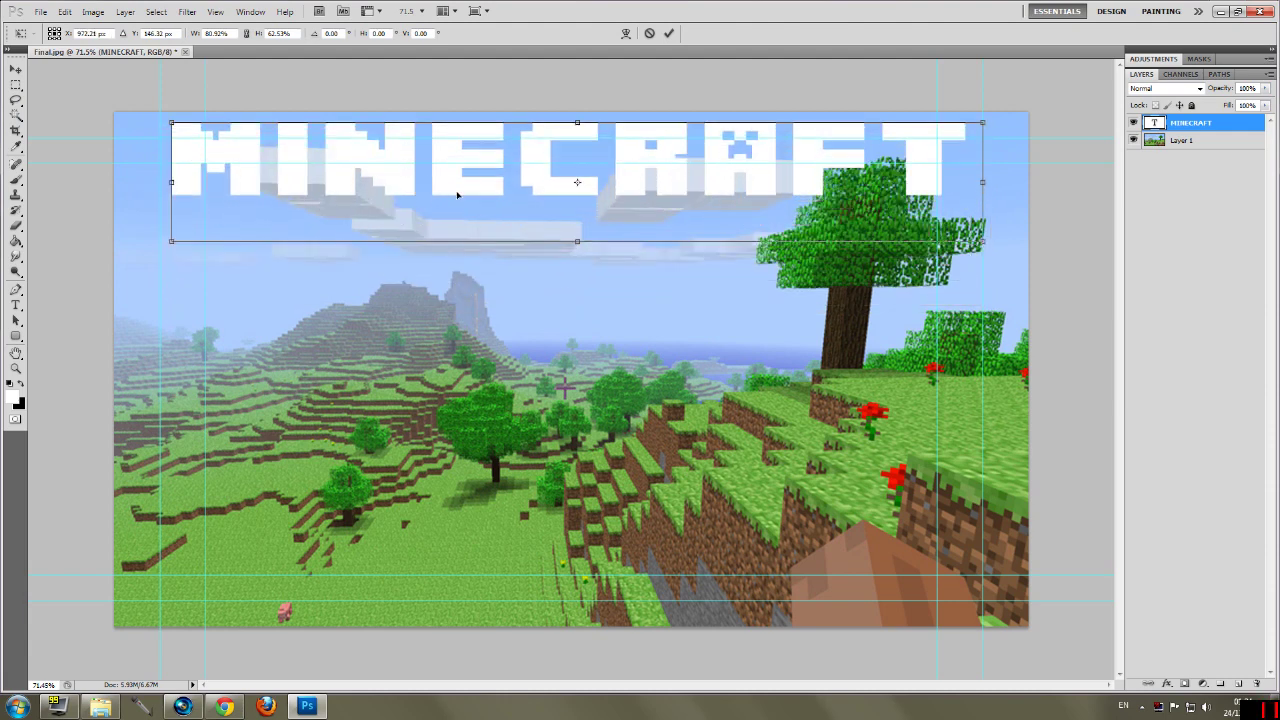
{"action": "left_click_drag", "start_coordinate": [576, 241], "coordinate": [577, 278]}
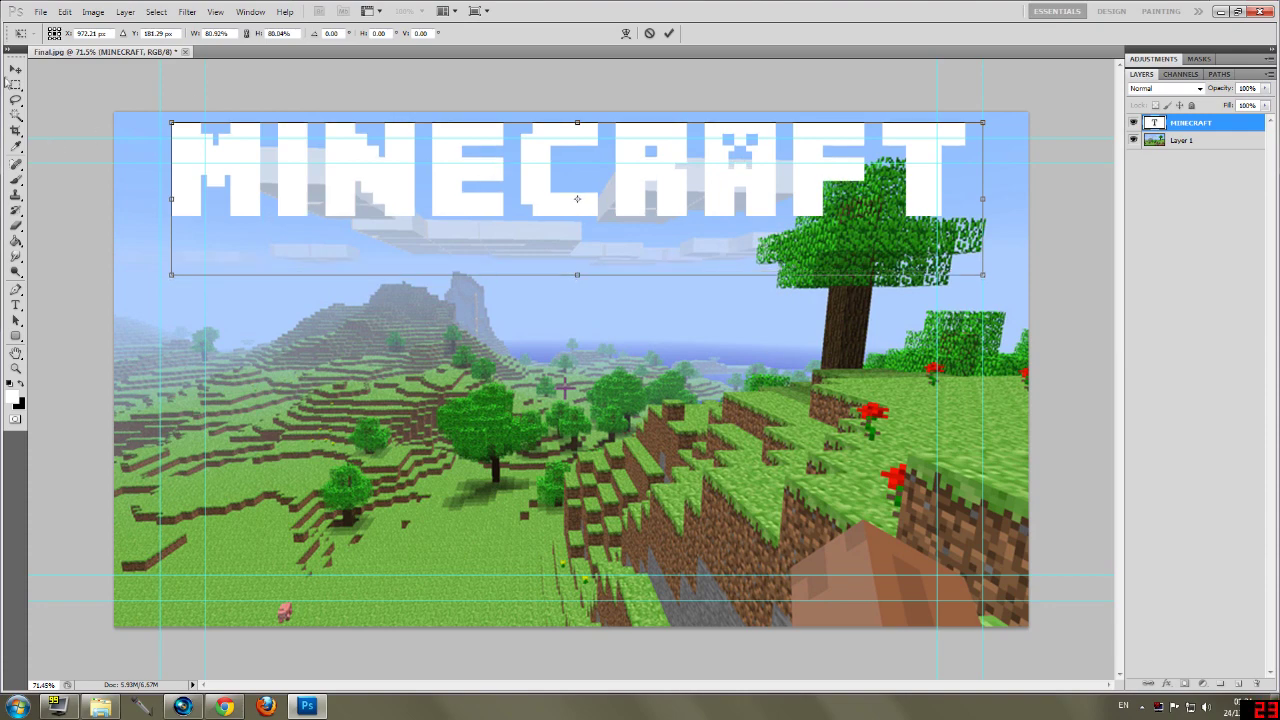
{"action": "key", "text": "v"}
{"action": "left_click", "coordinate": [590, 263]}
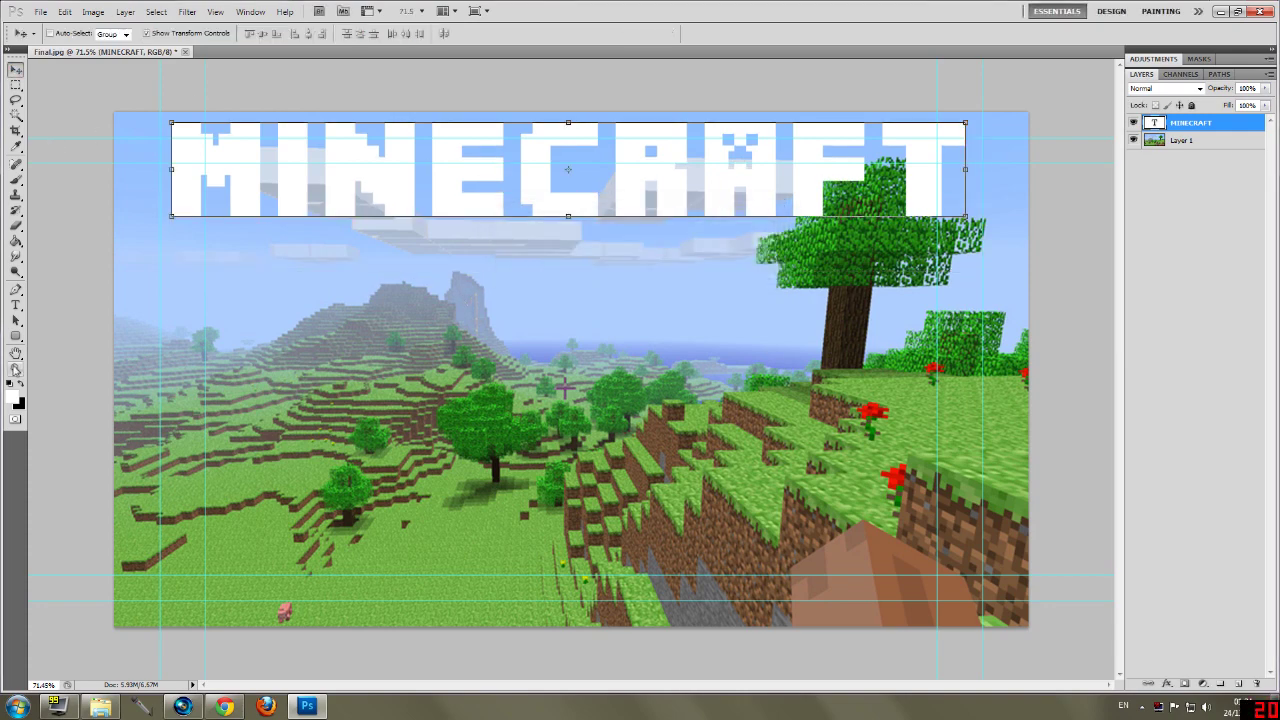
Step: Add a black outside Stroke of 10 px to the MINECRAFT text layer
{"action": "left_click", "coordinate": [15, 370]}
{"action": "left_click_drag", "start_coordinate": [606, 289], "coordinate": [527, 363]}
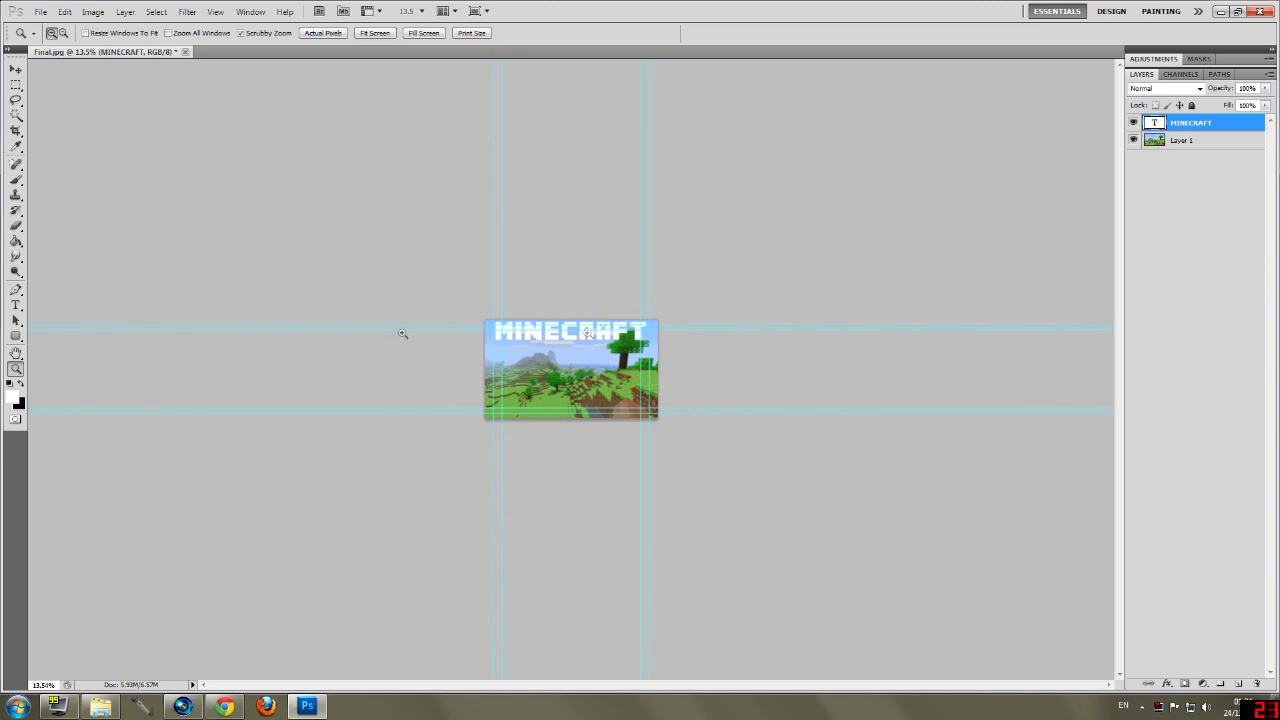
{"action": "left_click_drag", "start_coordinate": [402, 333], "coordinate": [656, 251]}
{"action": "left_click", "coordinate": [16, 70]}
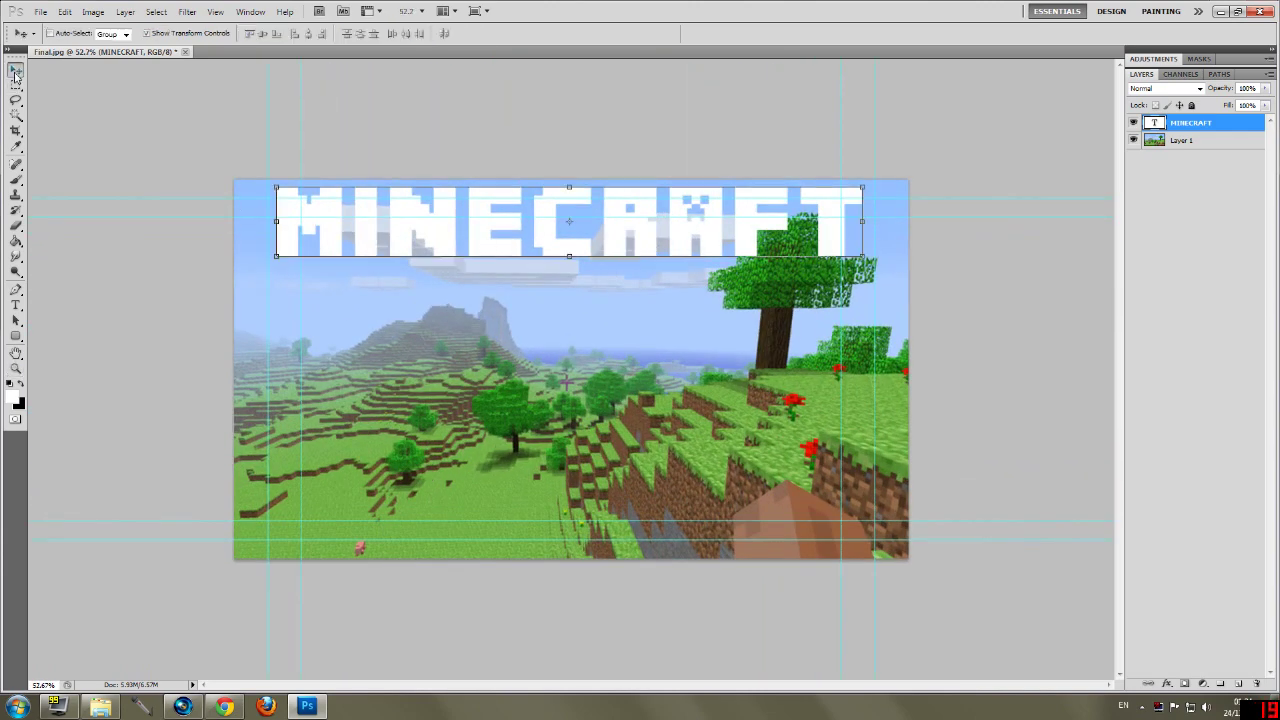
{"action": "left_click", "coordinate": [125, 11]}
{"action": "mouse_move", "coordinate": [160, 83]}
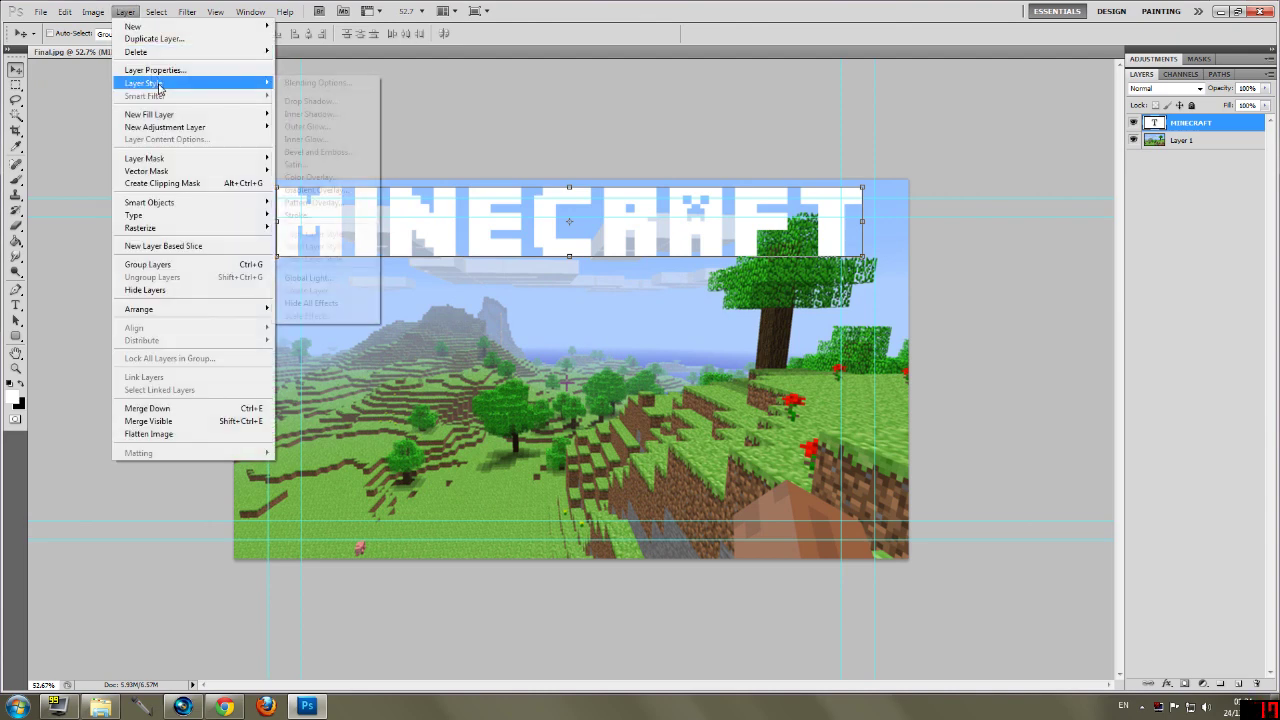
{"action": "left_click", "coordinate": [329, 217]}
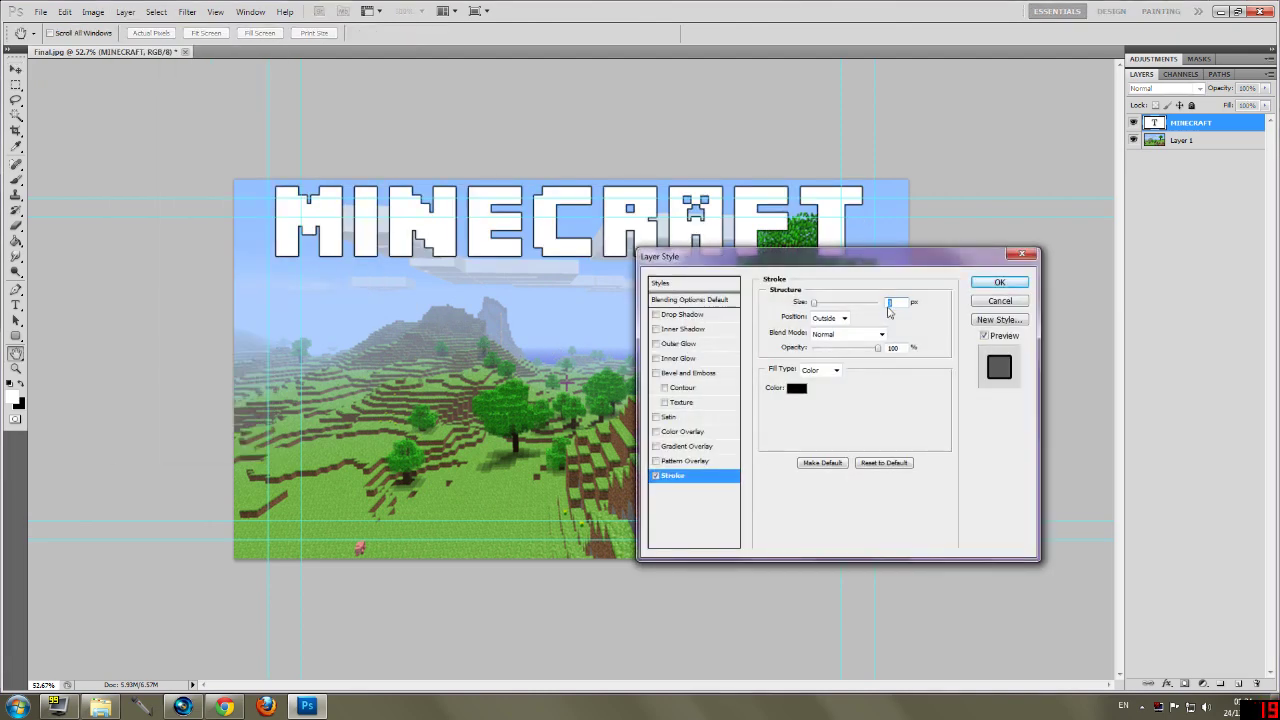
{"action": "type", "text": "10"}
{"action": "left_click", "coordinate": [999, 282]}
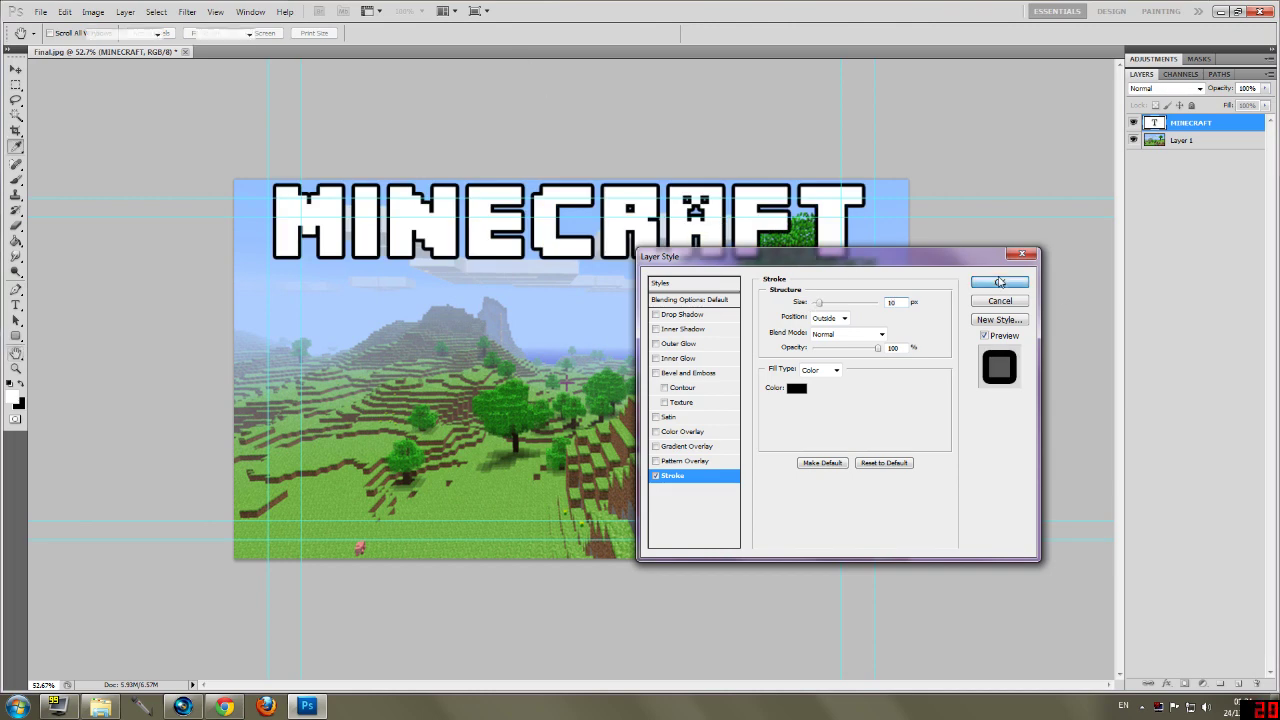
{"action": "left_click", "coordinate": [15, 369]}
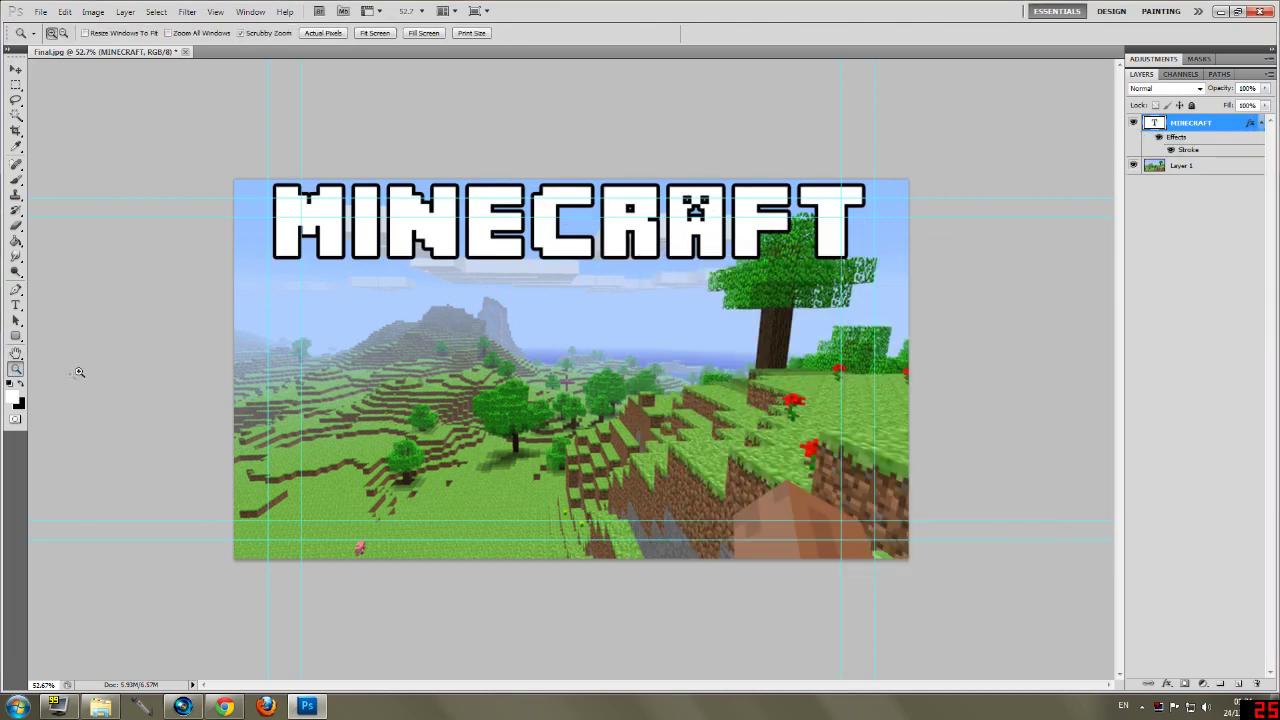
{"action": "left_click_drag", "start_coordinate": [532, 310], "coordinate": [469, 337]}
{"action": "left_click_drag", "start_coordinate": [595, 393], "coordinate": [660, 320]}
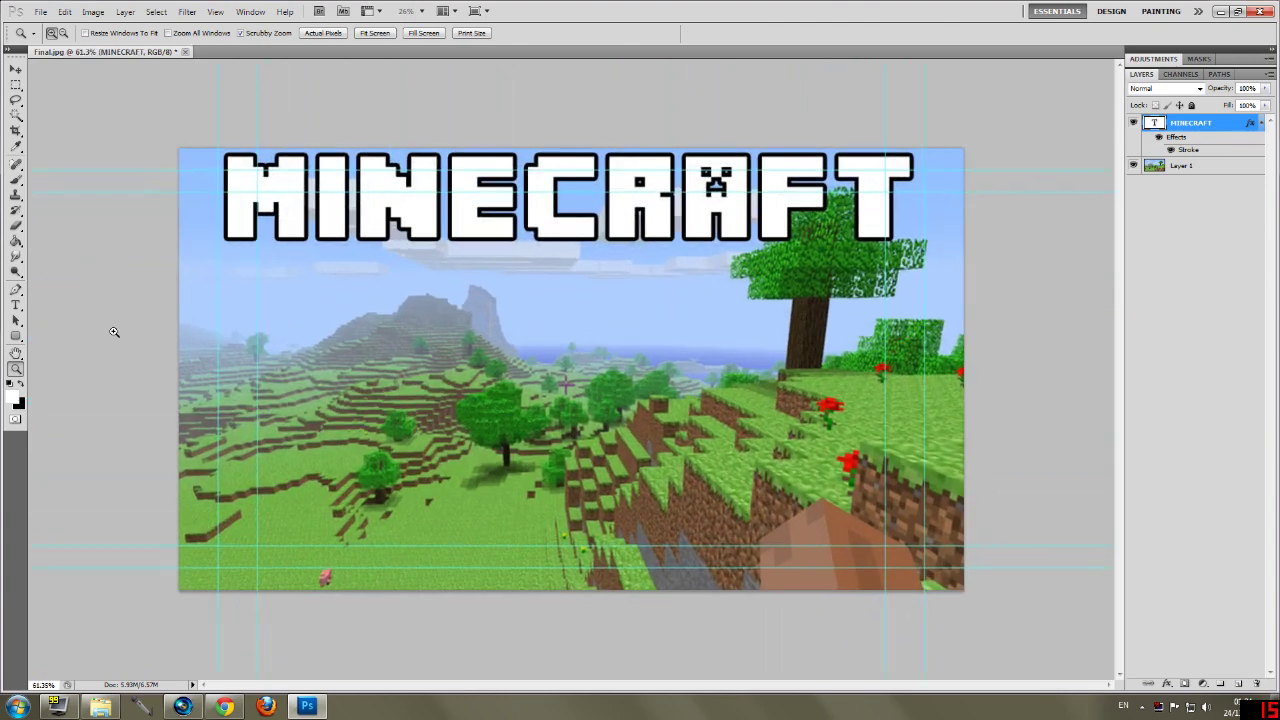
{"action": "left_click", "coordinate": [15, 304]}
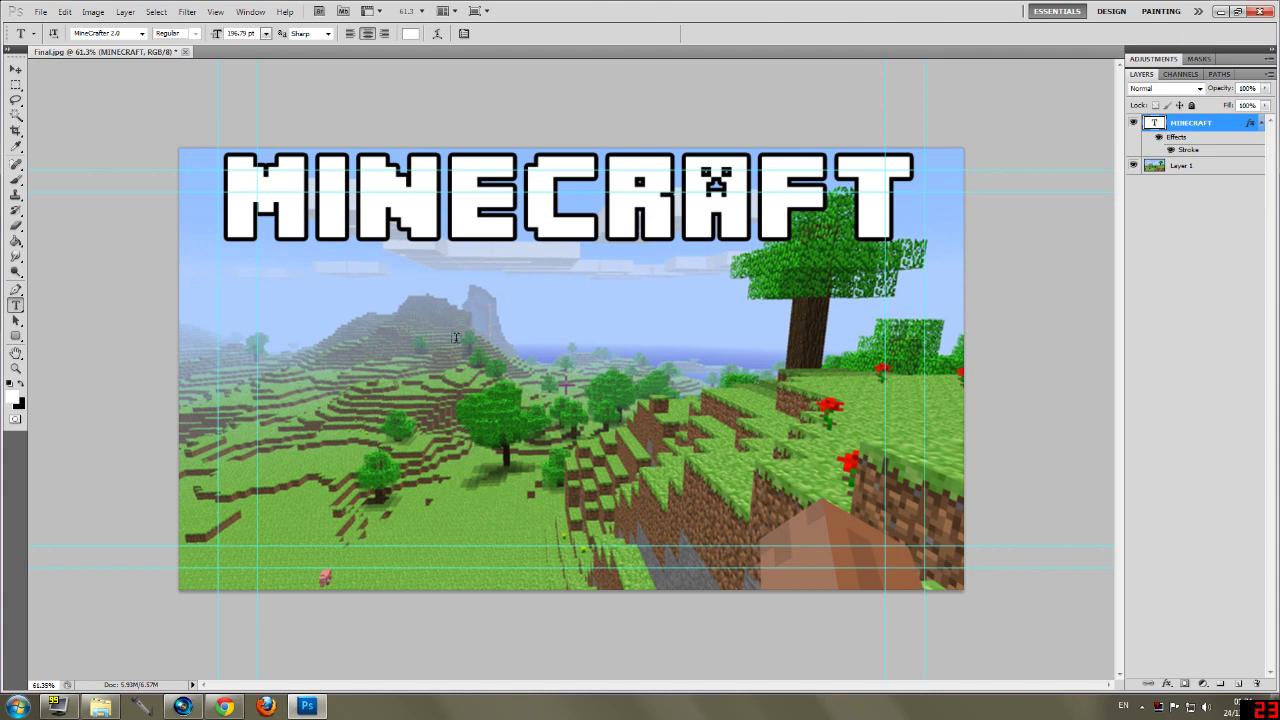
{"action": "left_click", "coordinate": [241, 355]}
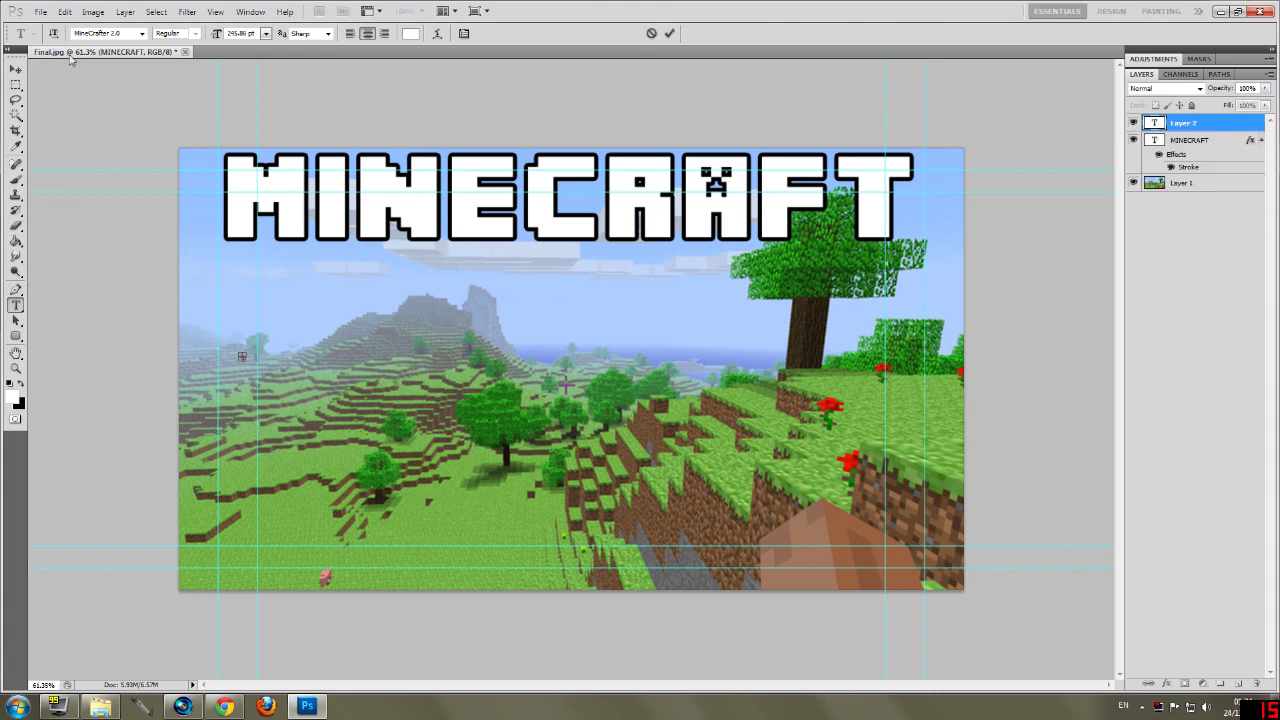
{"action": "left_click", "coordinate": [15, 68]}
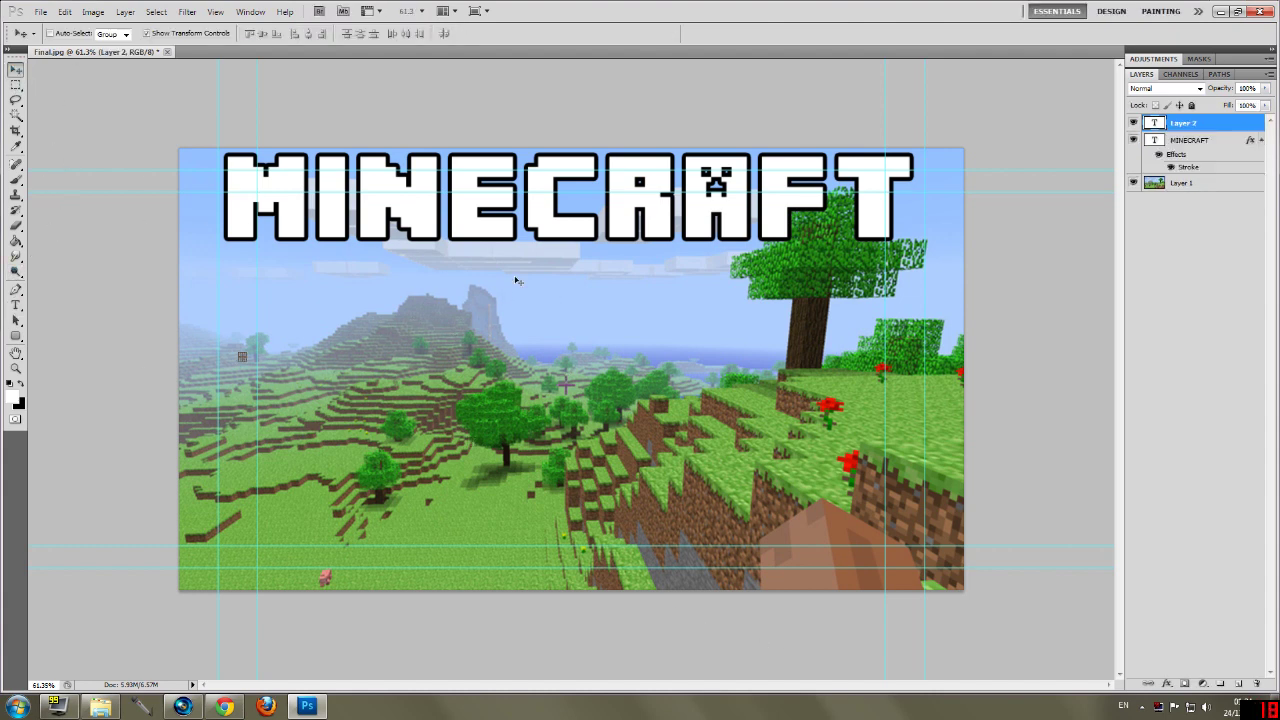
{"action": "left_click", "coordinate": [1254, 683]}
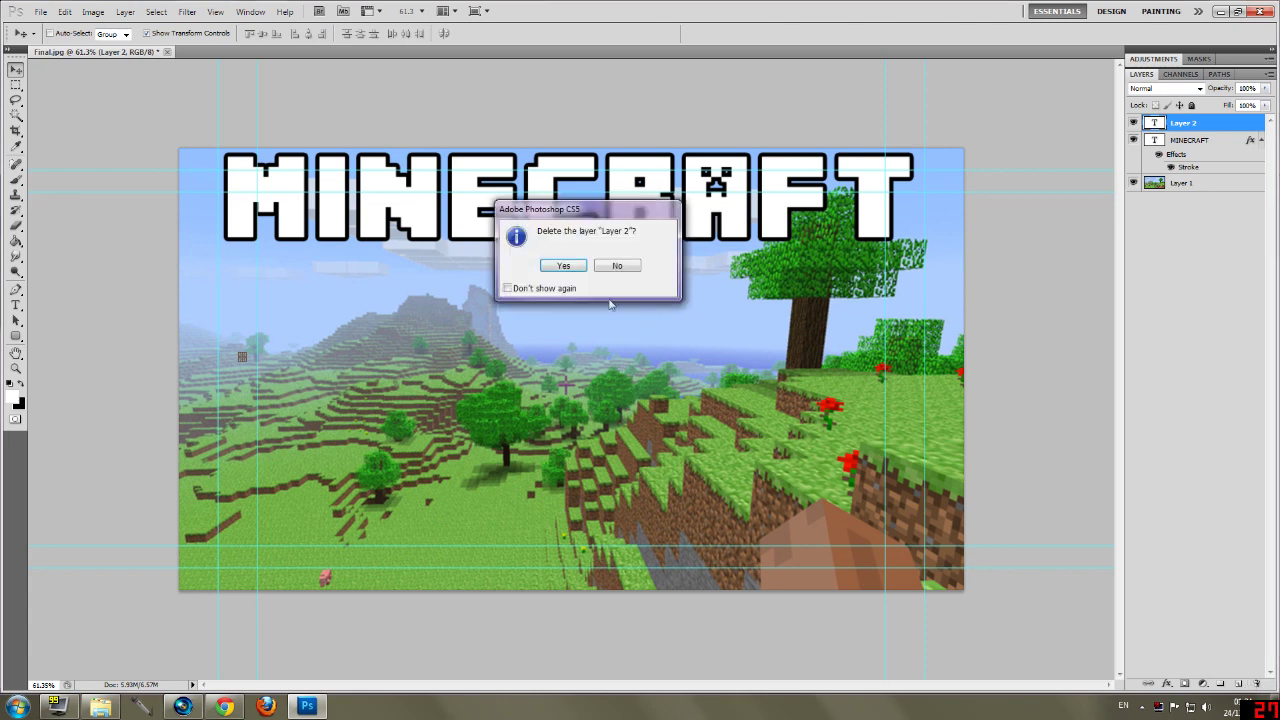
{"action": "left_click", "coordinate": [575, 262]}
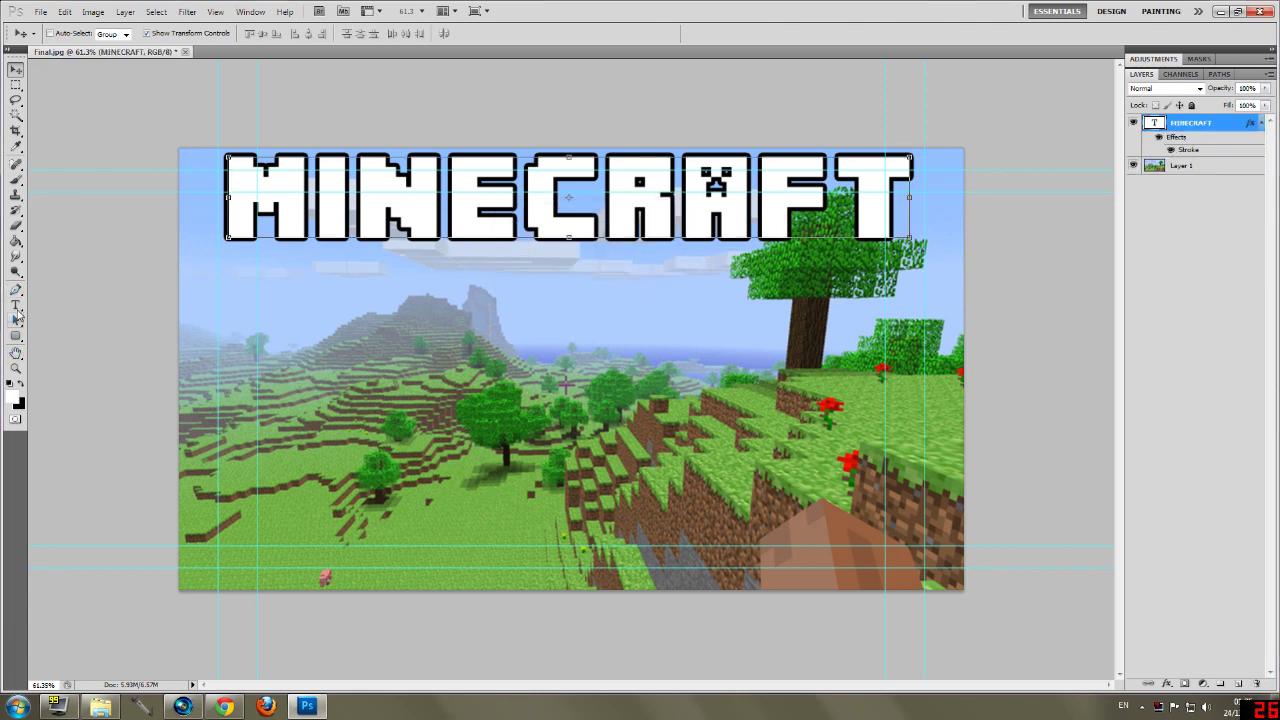
Step: Add a new text layer reading "Survival" and move it below the MINECRAFT title
{"action": "left_click", "coordinate": [15, 305]}
{"action": "left_click", "coordinate": [213, 344]}
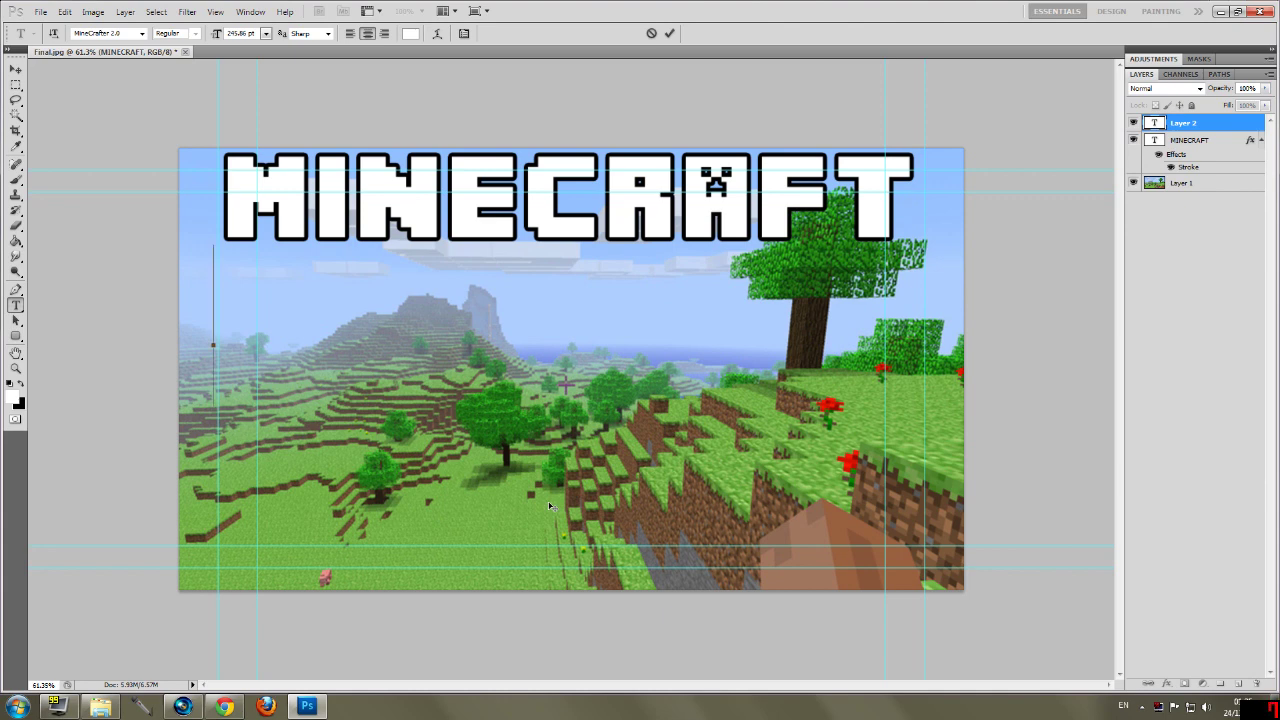
{"action": "type", "text": "SURVIV"}
{"action": "type", "text": "AL"}
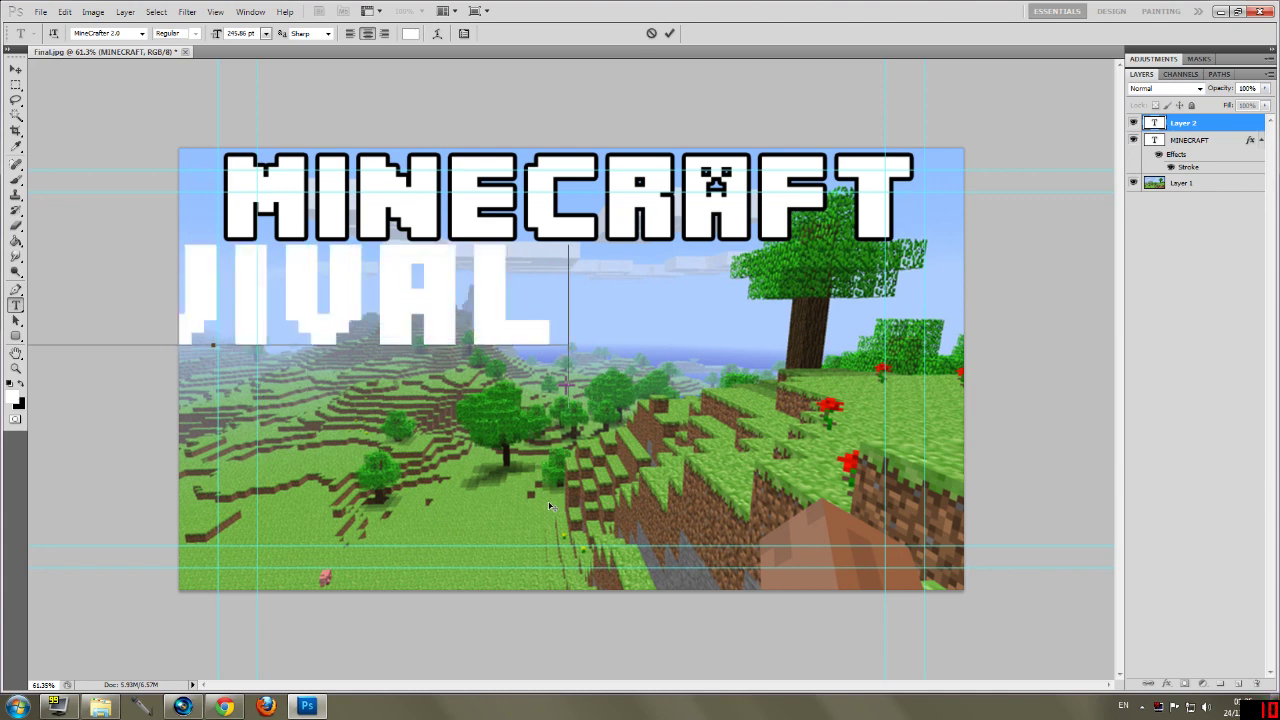
{"action": "left_click_drag", "start_coordinate": [292, 491], "coordinate": [605, 521]}
Step: Scale the Survival text to about 67% width and 73% height, starting at the outer left guide below the title
{"action": "left_click", "coordinate": [15, 70]}
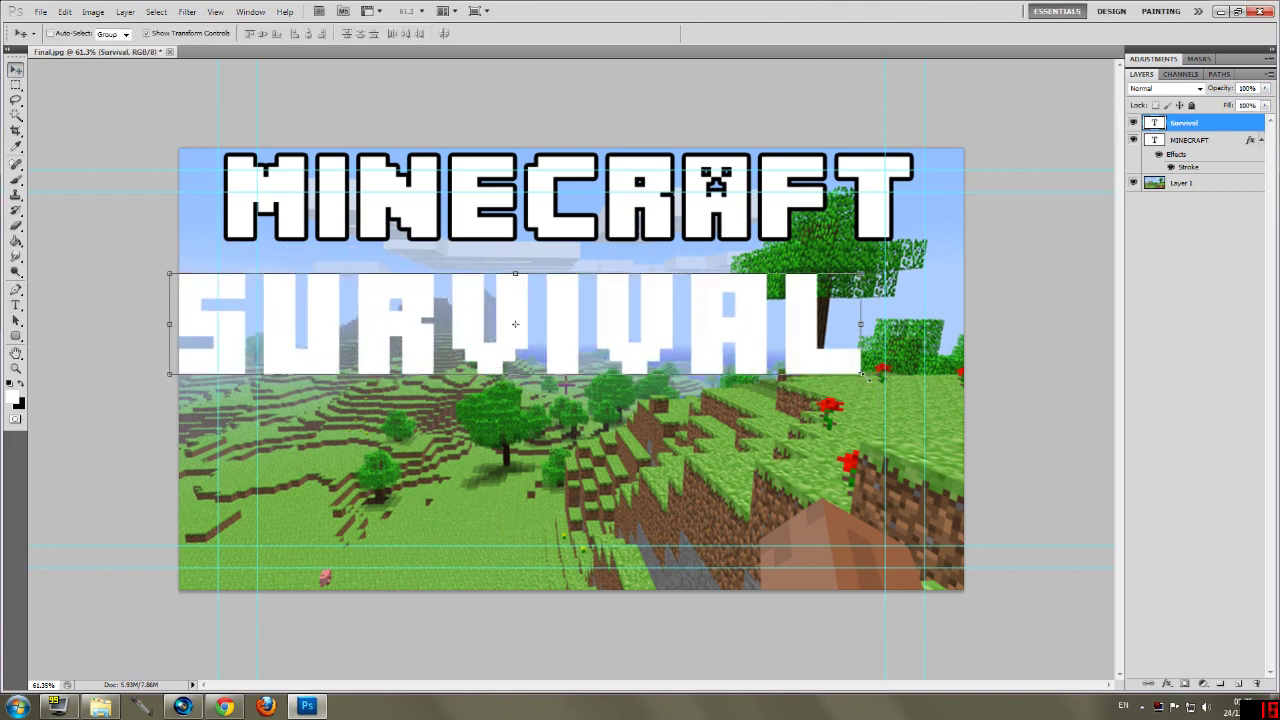
{"action": "left_click_drag", "start_coordinate": [658, 349], "coordinate": [347, 288]}
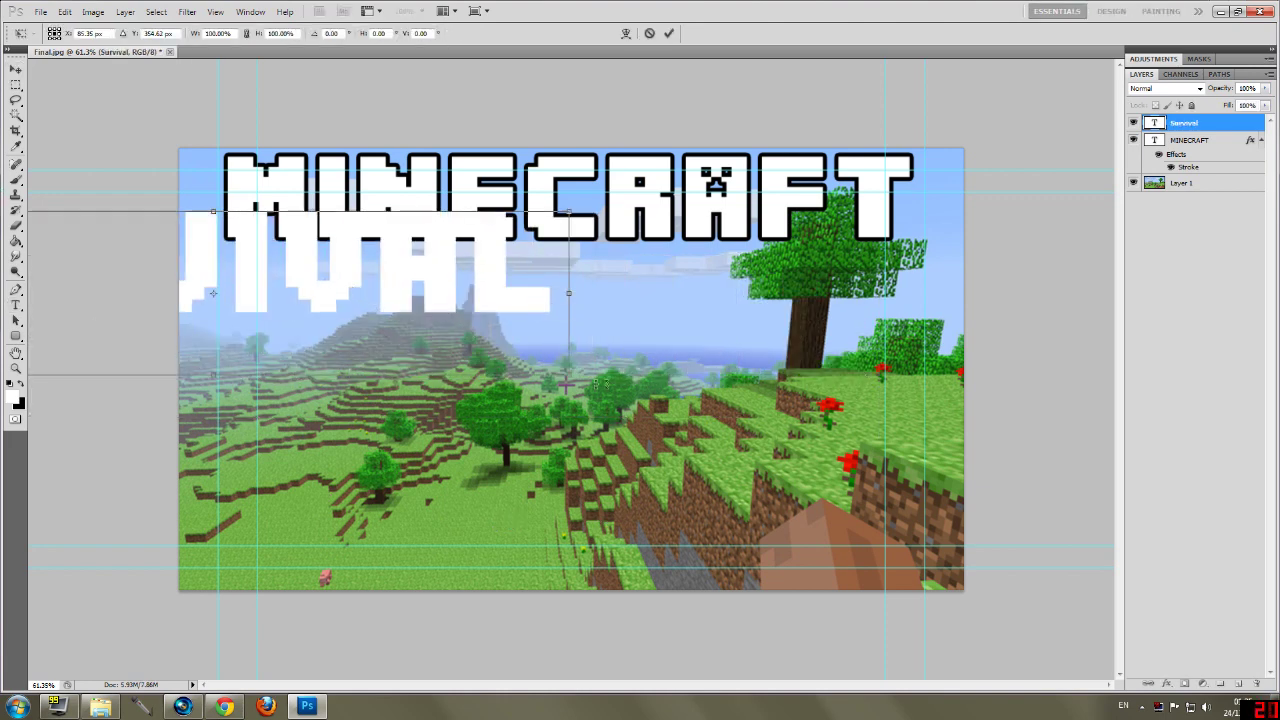
{"action": "left_click_drag", "start_coordinate": [575, 375], "coordinate": [753, 386]}
{"action": "left_click_drag", "start_coordinate": [577, 376], "coordinate": [538, 350]}
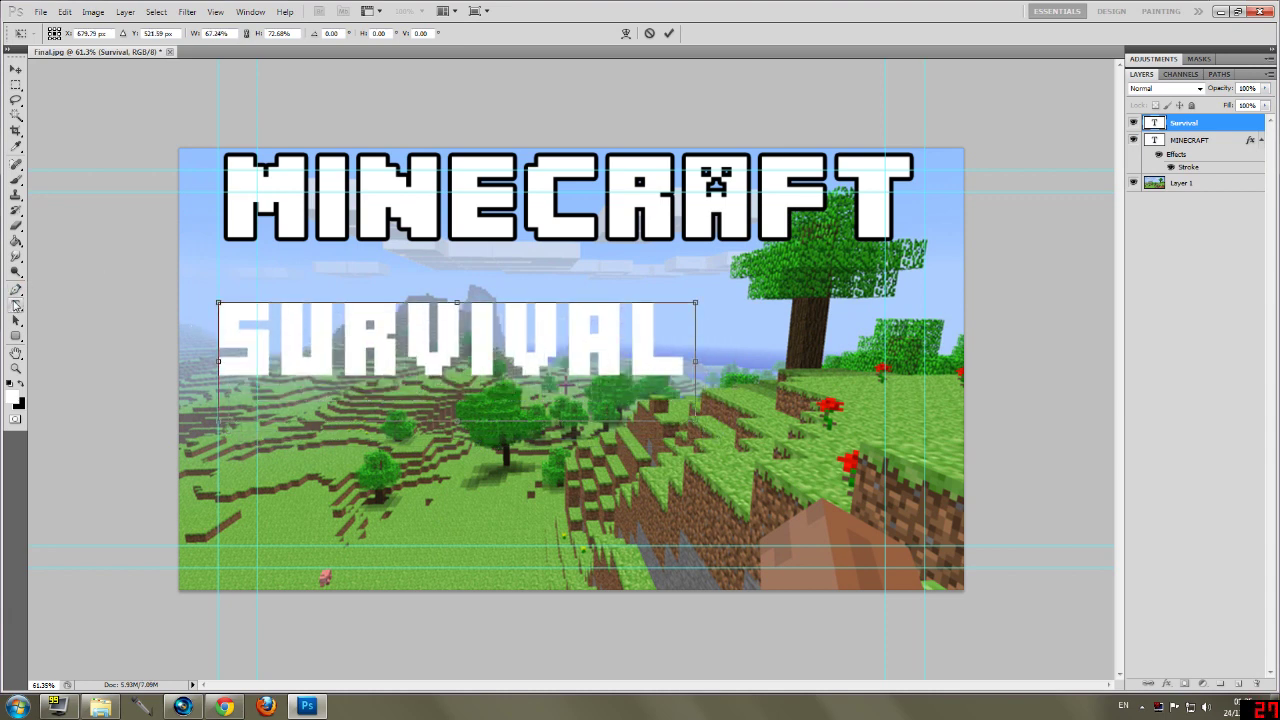
{"action": "left_click", "coordinate": [16, 305]}
{"action": "key", "text": "Return"}
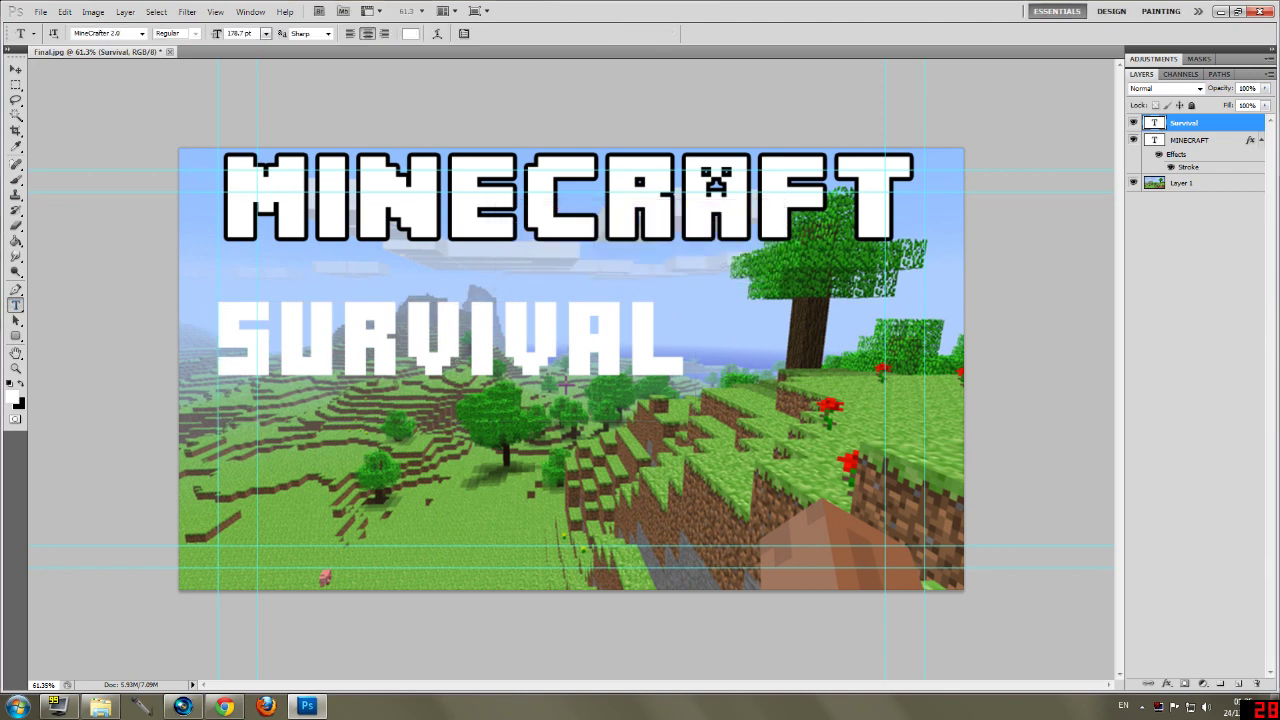
Step: Set the Survival text's font to Komika Axis and shift the text slightly up and to the left below the title
{"action": "double_click", "coordinate": [565, 385]}
{"action": "left_click", "coordinate": [141, 33]}
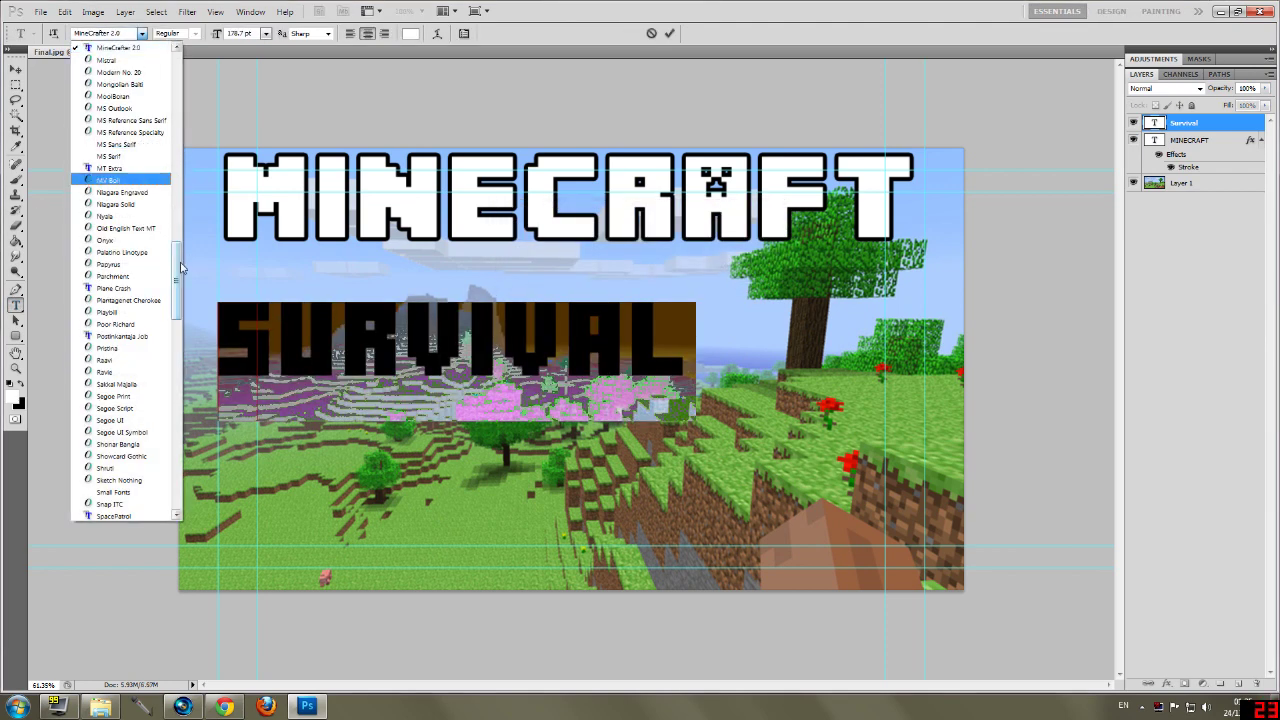
{"action": "mouse_move", "coordinate": [182, 267]}
{"action": "left_mouse_down"}
{"action": "mouse_move", "coordinate": [178, 288]}
{"action": "mouse_move", "coordinate": [180, 235]}
{"action": "mouse_move", "coordinate": [178, 247]}
{"action": "left_mouse_up"}
{"action": "scroll", "coordinate": [178, 247], "scroll_direction": "up", "scroll_amount": 4}
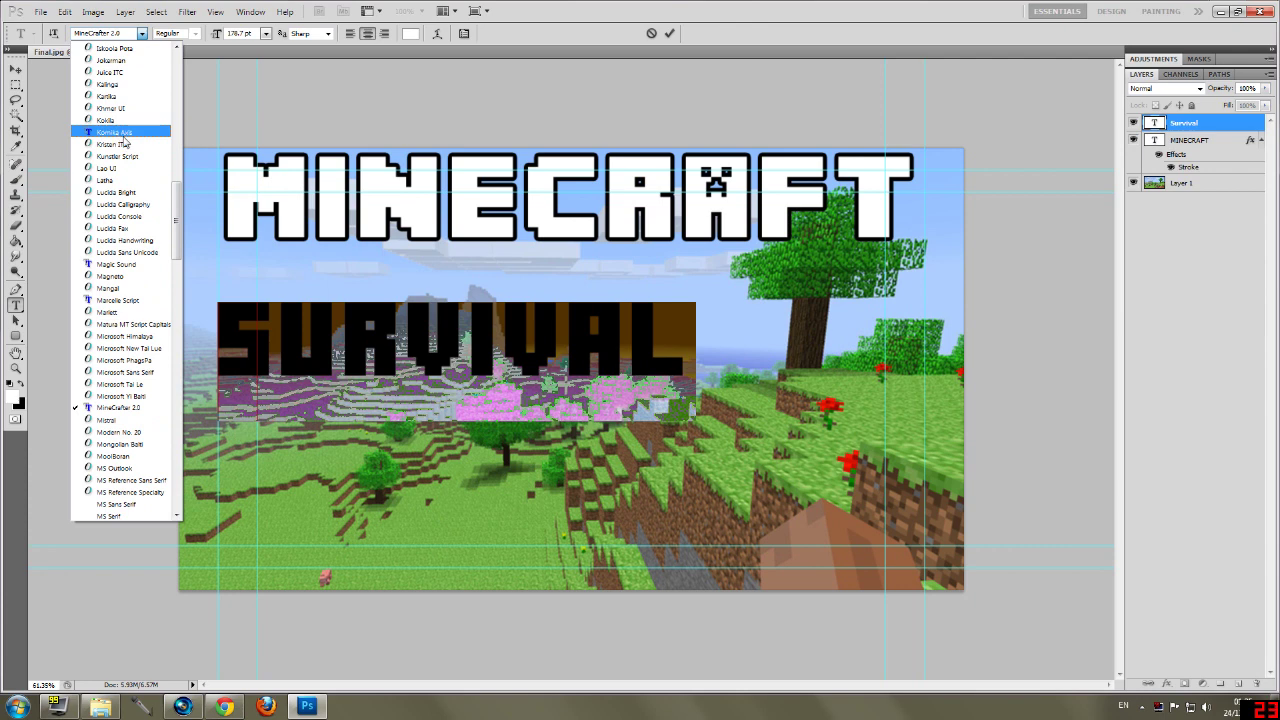
{"action": "left_click", "coordinate": [114, 132]}
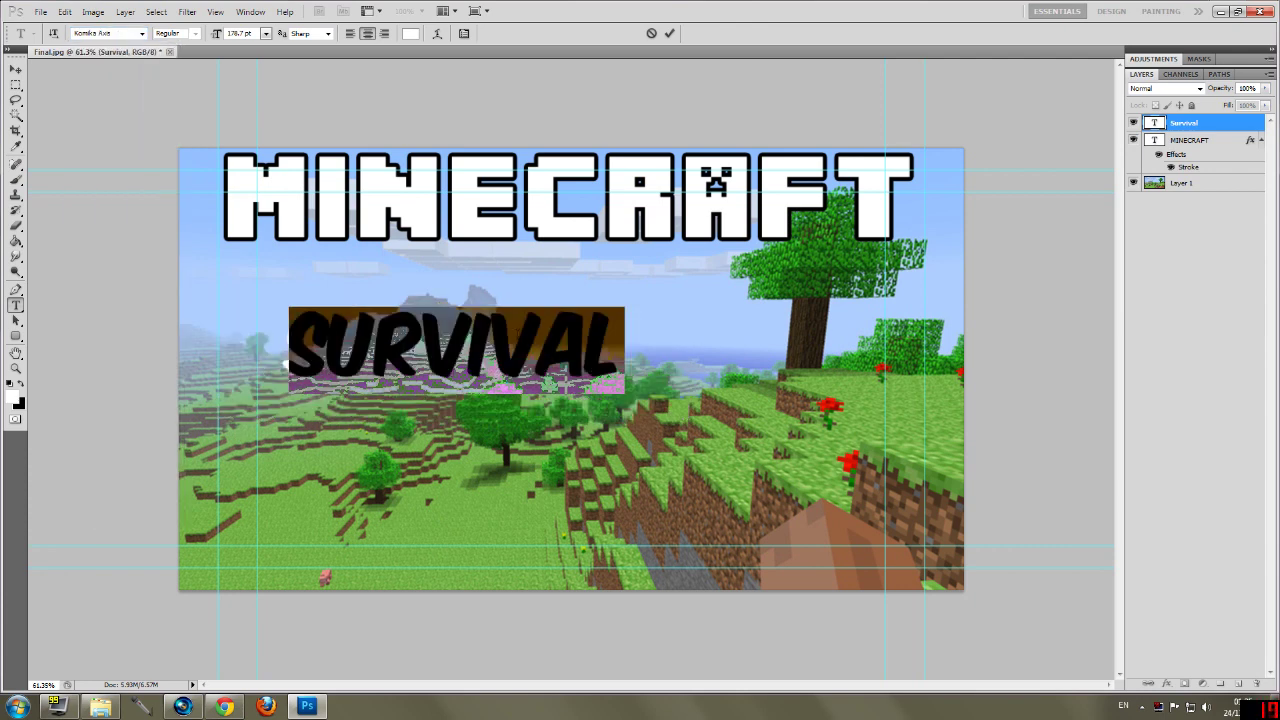
{"action": "left_click", "coordinate": [540, 345]}
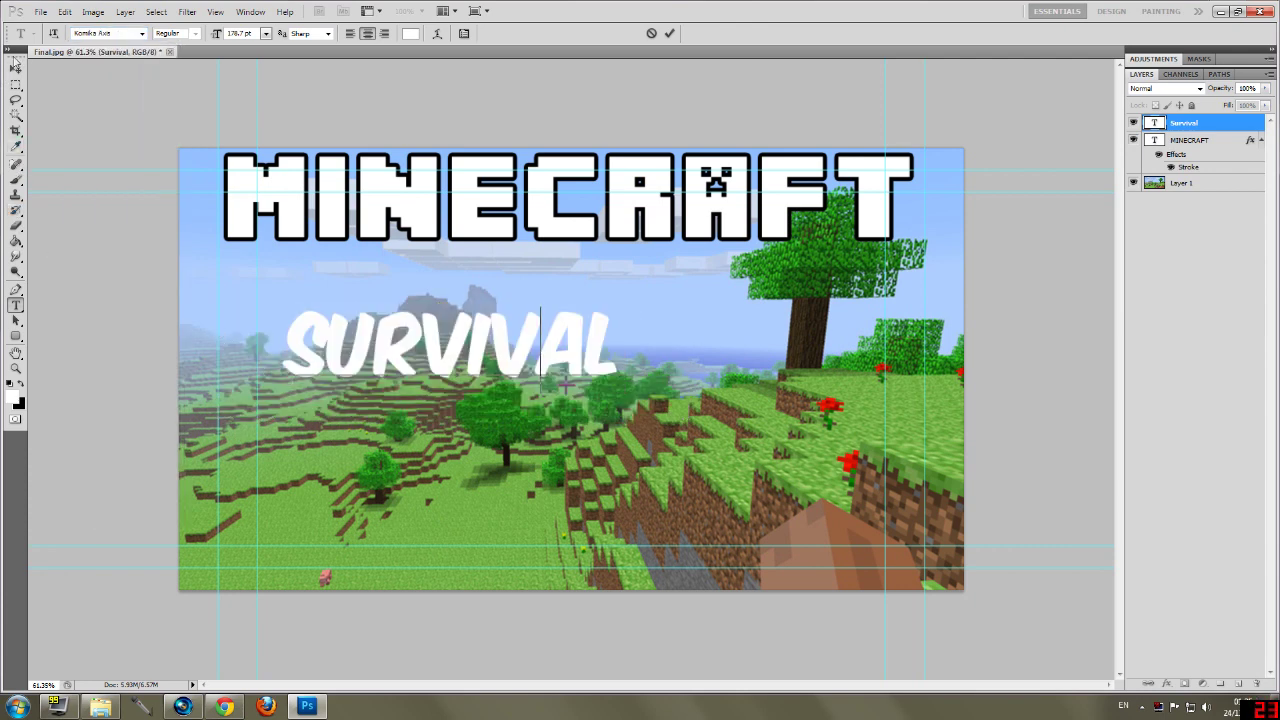
{"action": "left_click", "coordinate": [16, 66]}
{"action": "left_click_drag", "start_coordinate": [474, 338], "coordinate": [427, 321]}
Step: Try the BadaBoom BB font on the Survival text
{"action": "key", "text": "t"}
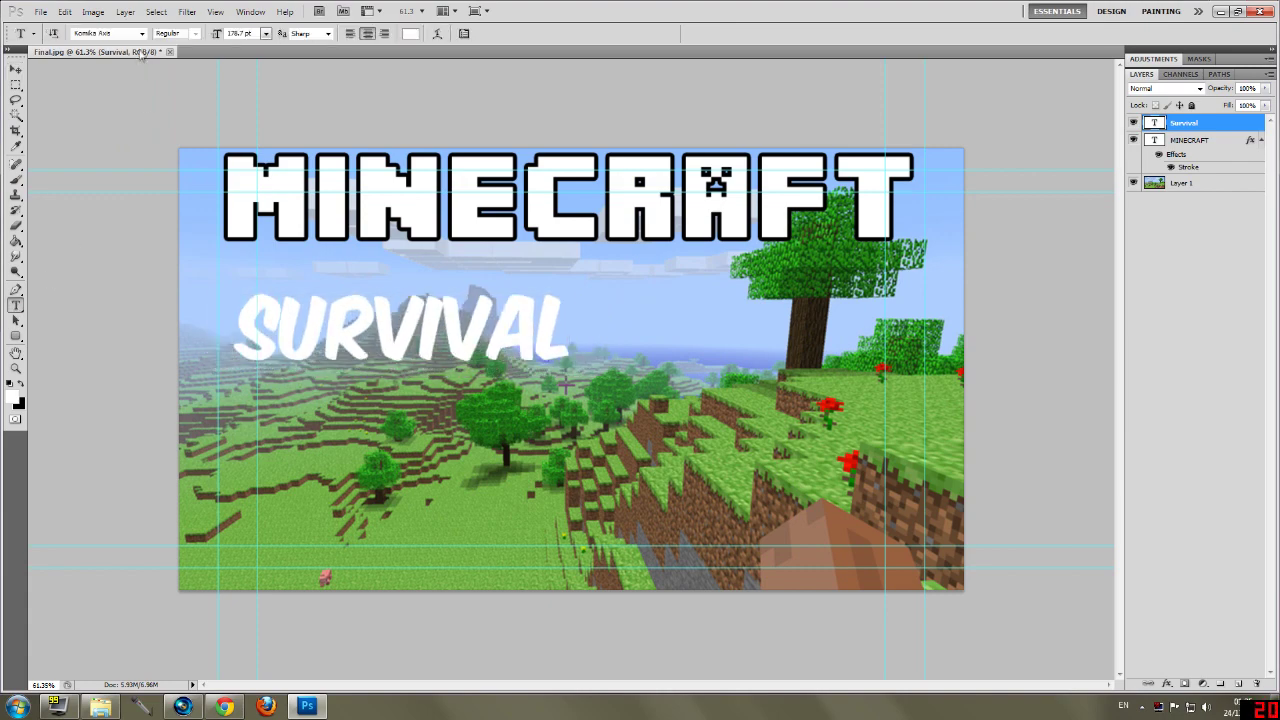
{"action": "left_click", "coordinate": [142, 33]}
{"action": "left_click_drag", "start_coordinate": [177, 232], "coordinate": [180, 70]}
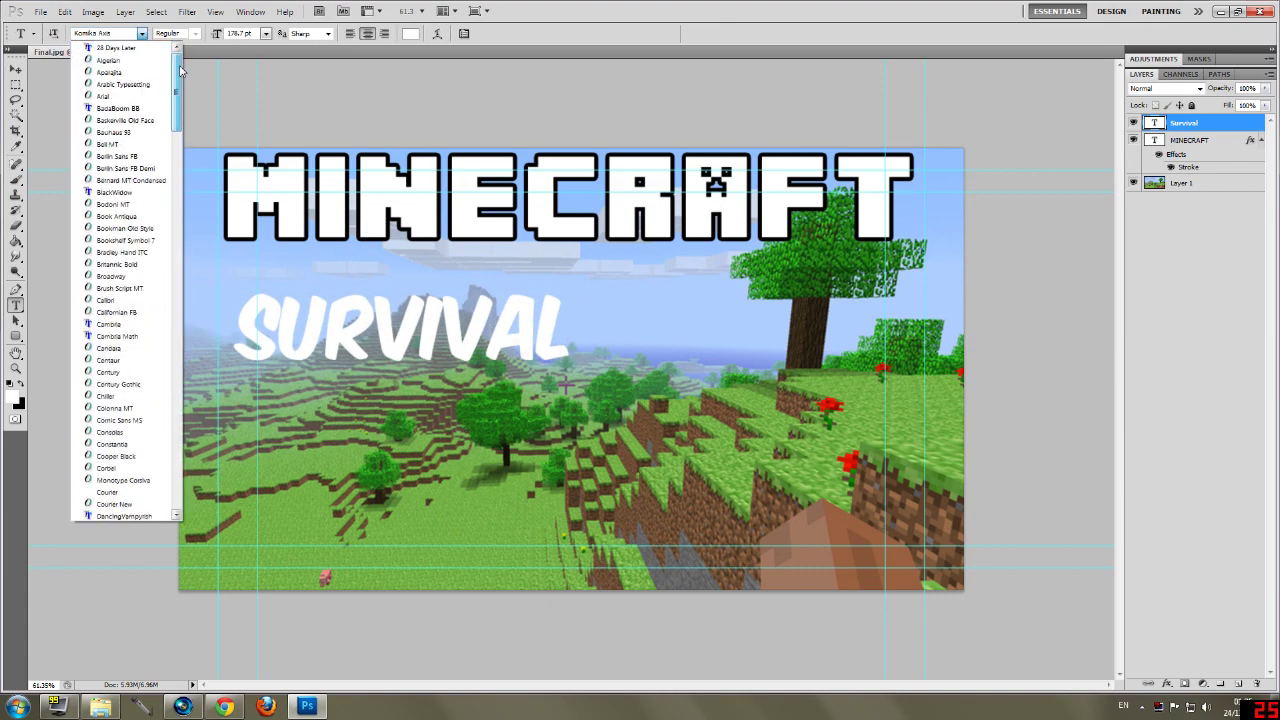
{"action": "left_click", "coordinate": [117, 108]}
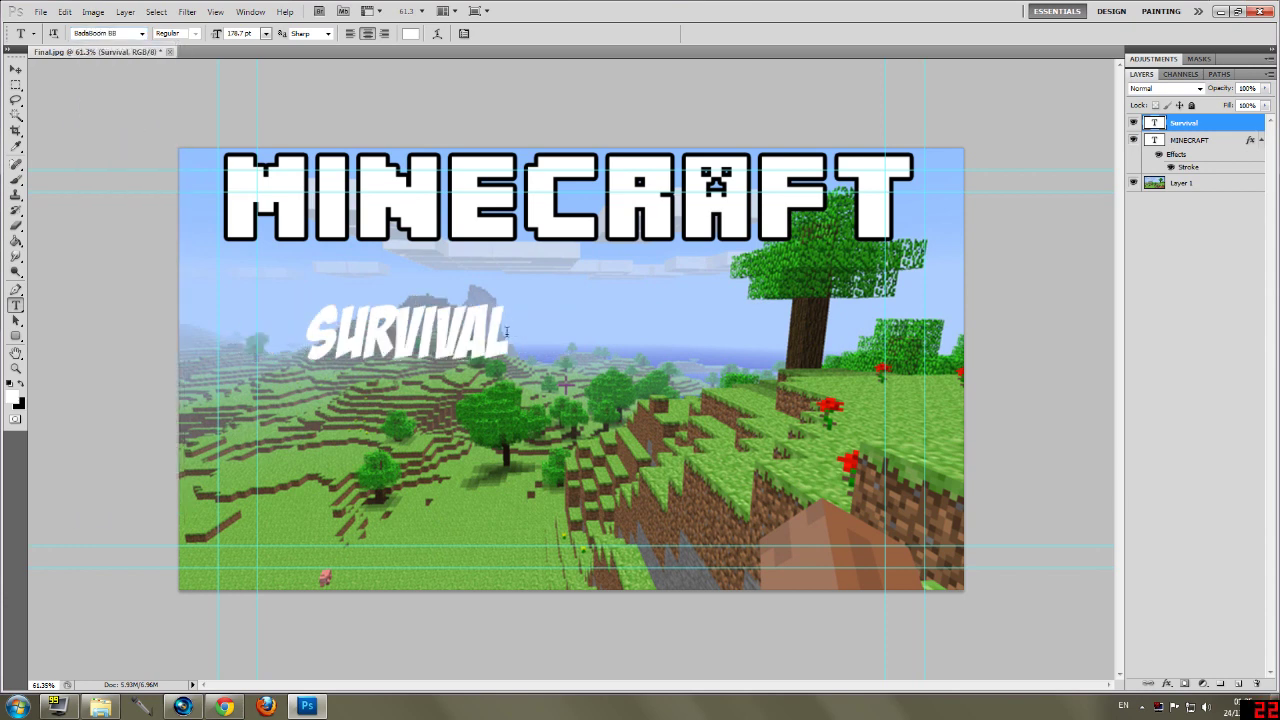
Step: Try the Feast of Flesh BB font on the Survival text
{"action": "double_click", "coordinate": [507, 332]}
{"action": "left_click", "coordinate": [142, 33]}
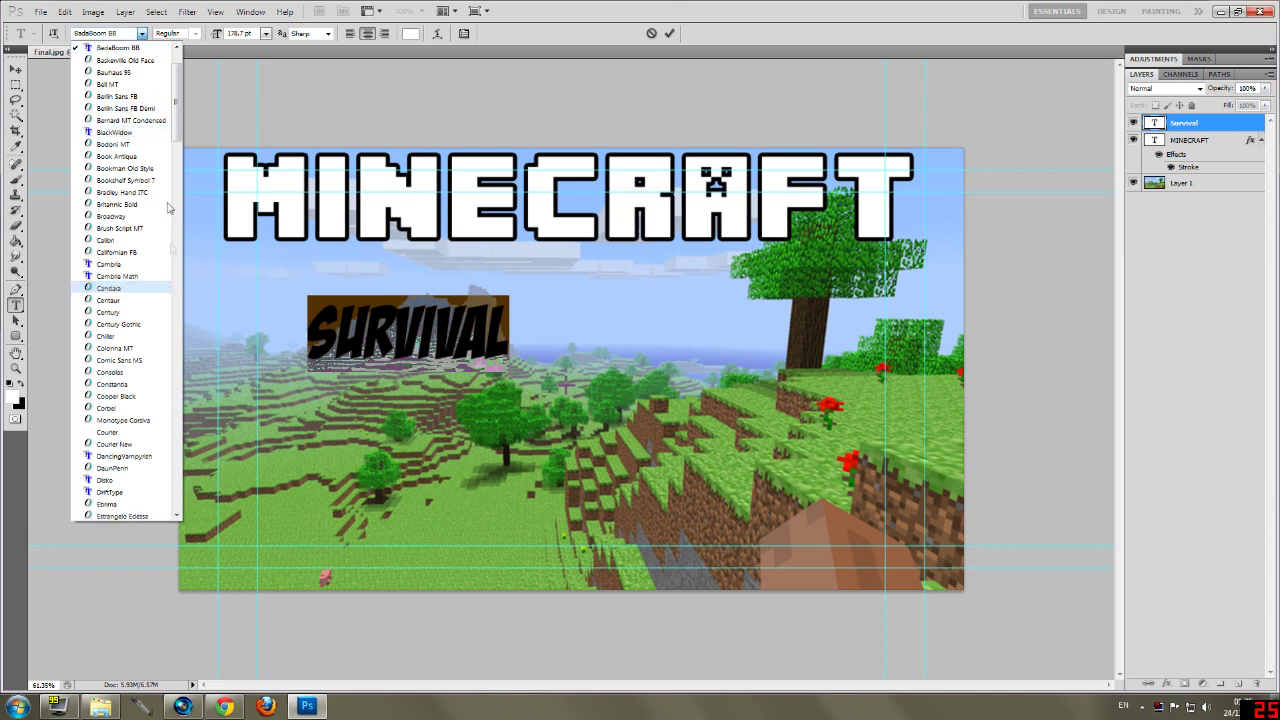
{"action": "scroll", "coordinate": [179, 120], "scroll_direction": "down", "scroll_amount": 6}
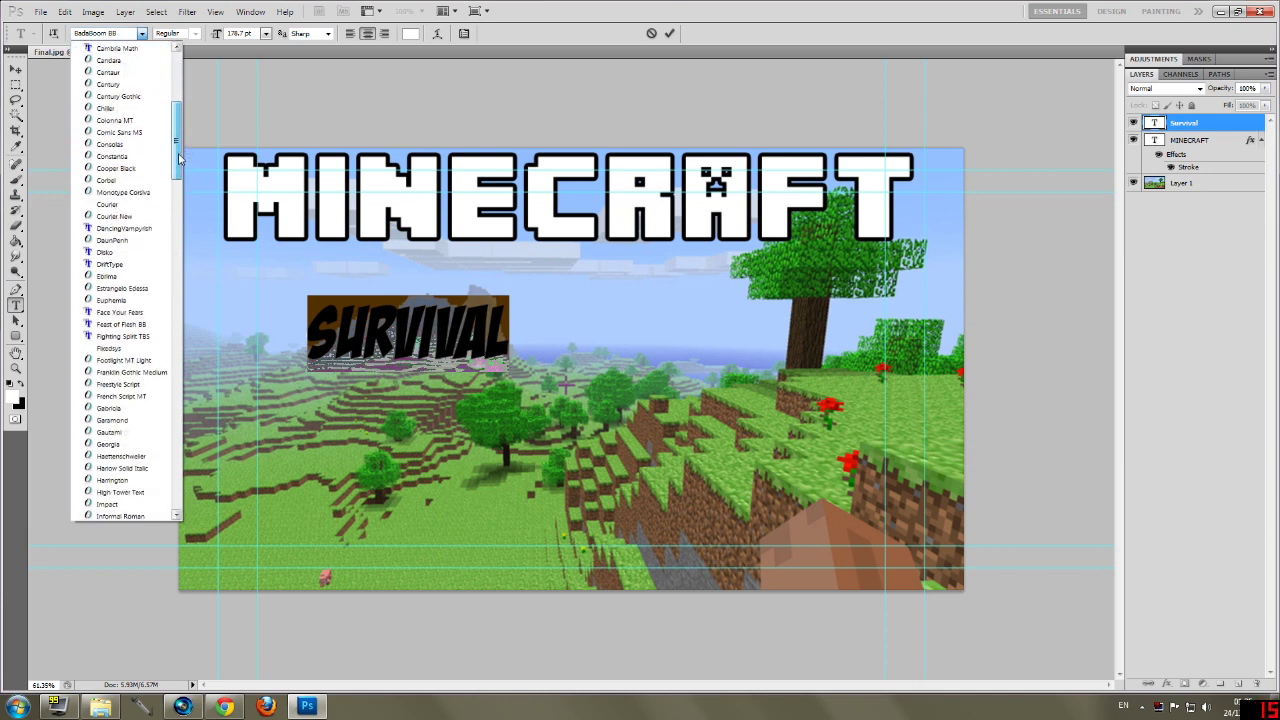
{"action": "left_click", "coordinate": [143, 325]}
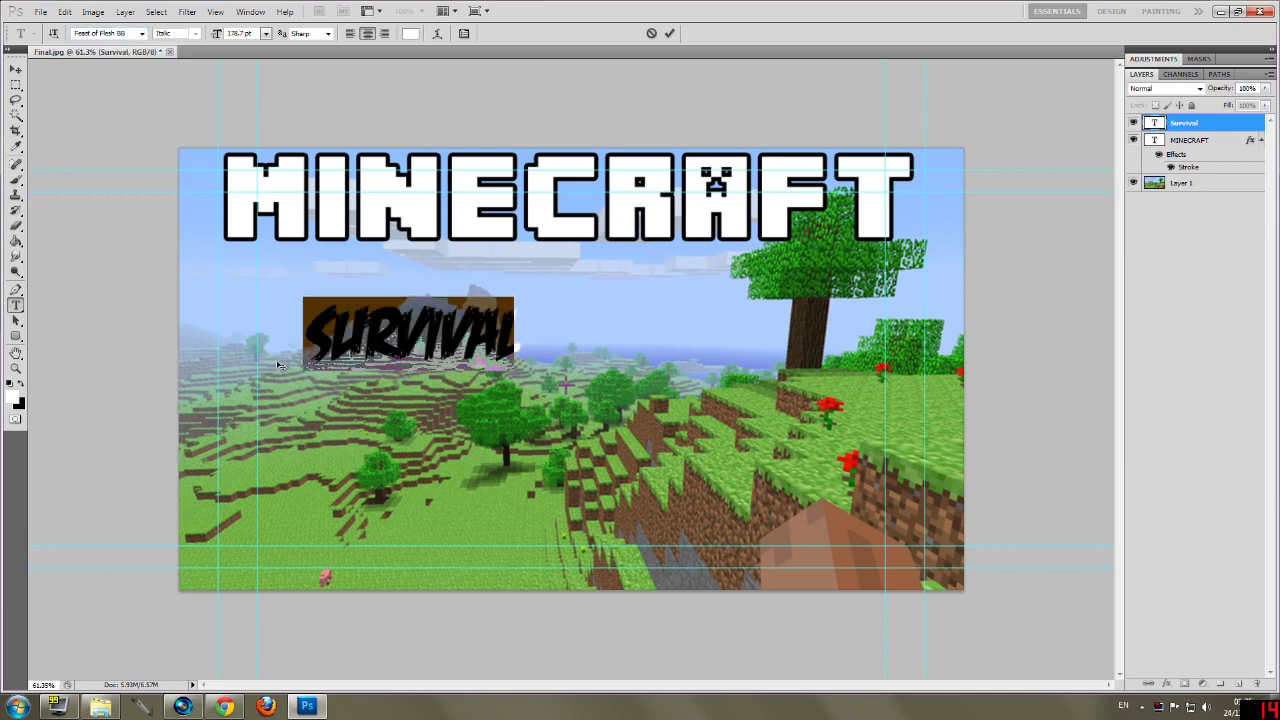
{"action": "left_click", "coordinate": [515, 336]}
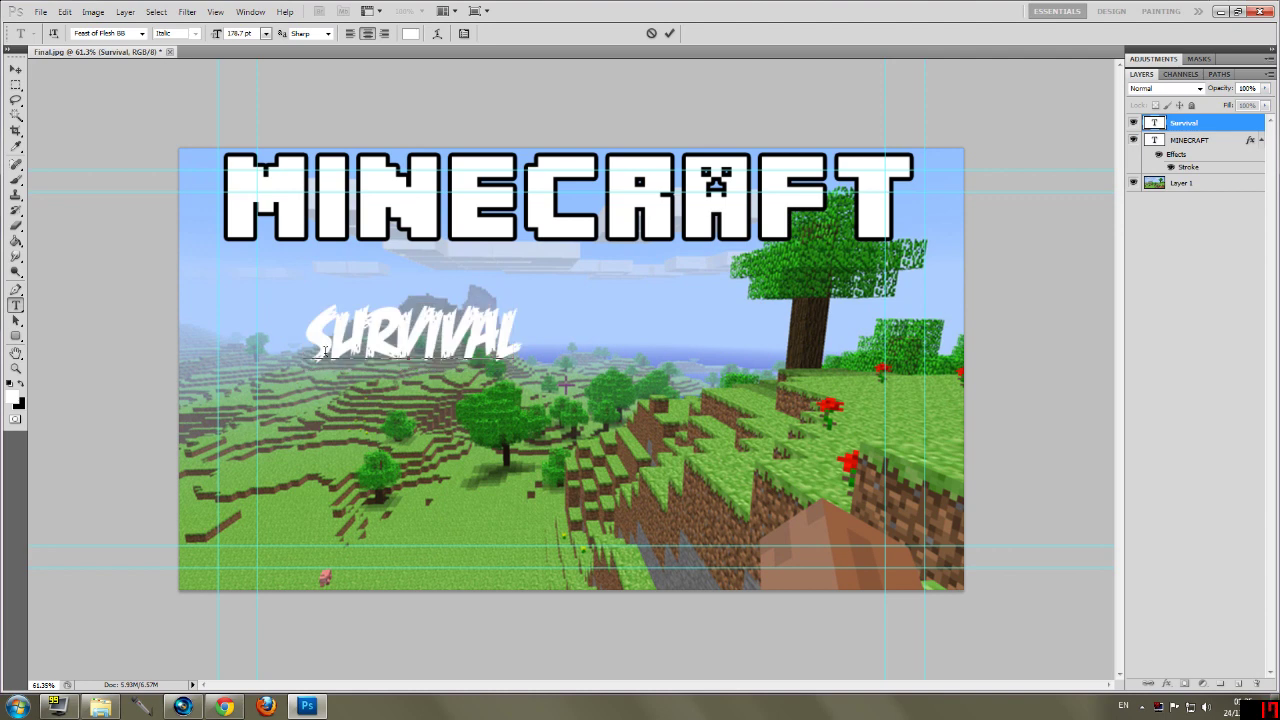
Step: Set the subtitle's font to Komika Axis and replace its wording with "Thumbnail tutorial" on two lines
{"action": "left_click_drag", "start_coordinate": [514, 330], "coordinate": [303, 332]}
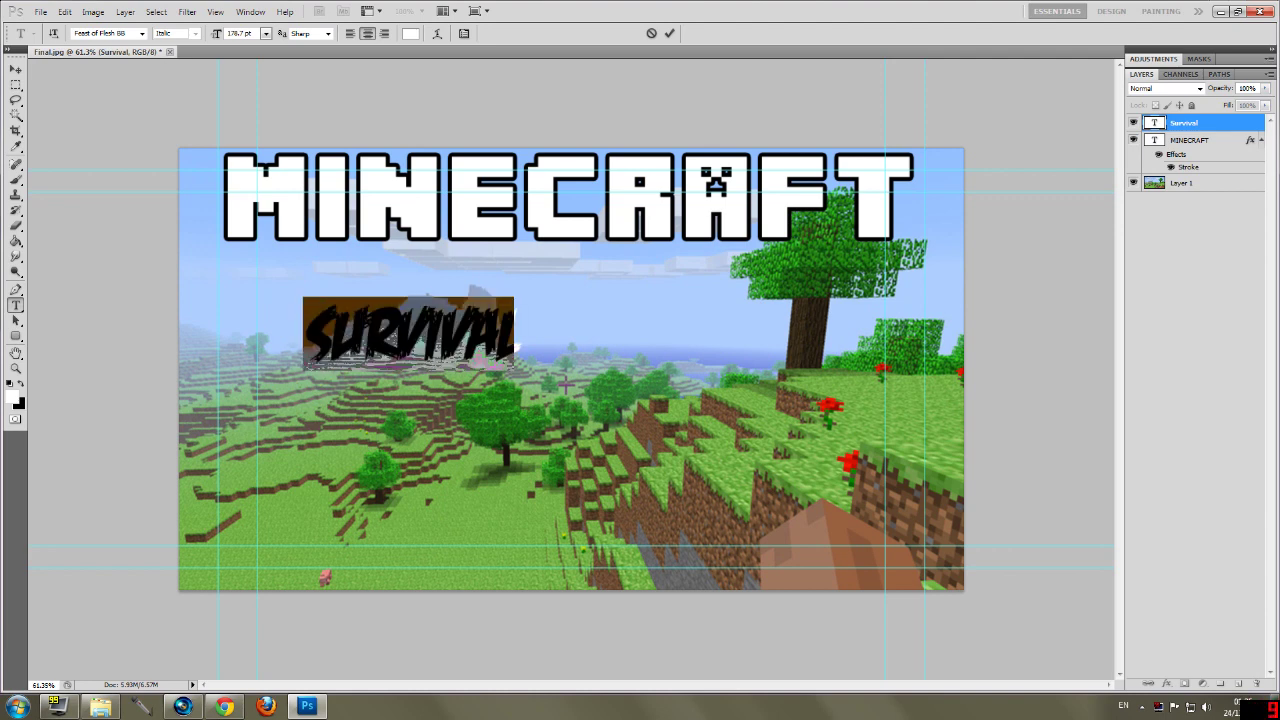
{"action": "left_click", "coordinate": [143, 34]}
{"action": "left_click_drag", "start_coordinate": [179, 200], "coordinate": [182, 212]}
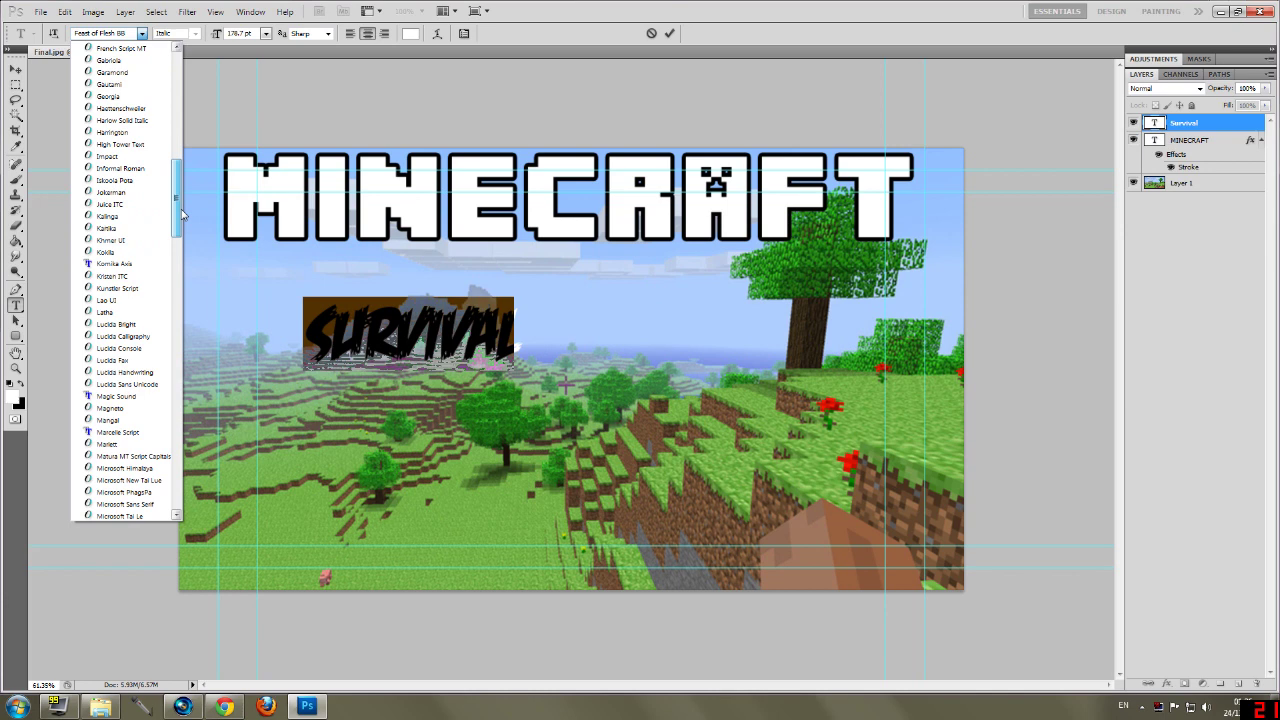
{"action": "left_click_drag", "start_coordinate": [182, 213], "coordinate": [182, 216]}
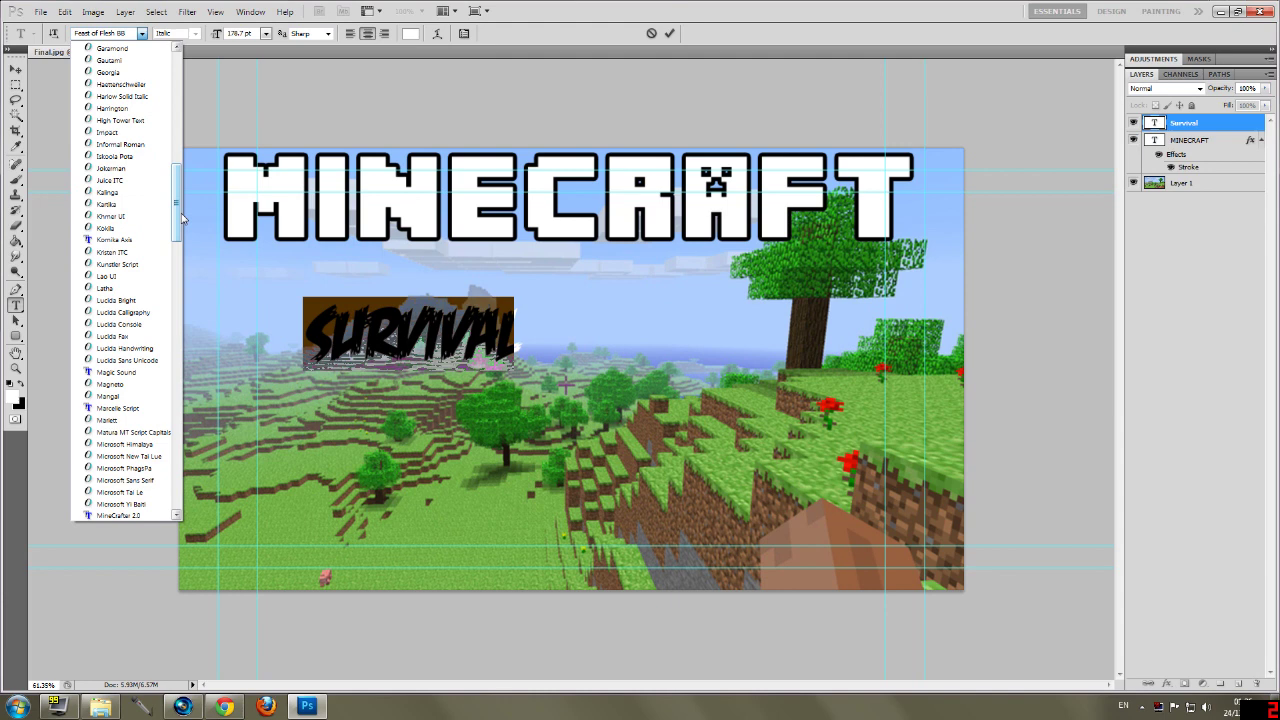
{"action": "left_click_drag", "start_coordinate": [182, 218], "coordinate": [180, 270]}
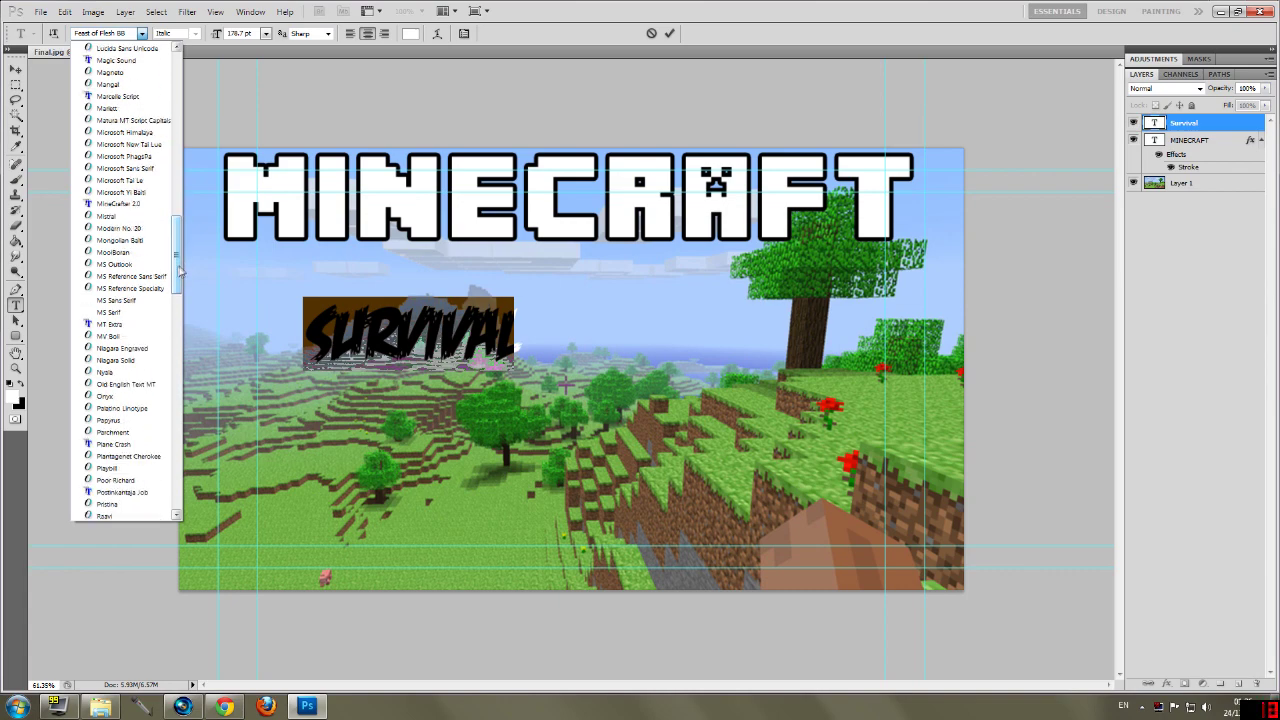
{"action": "scroll", "coordinate": [172, 245], "scroll_direction": "up", "scroll_amount": 10}
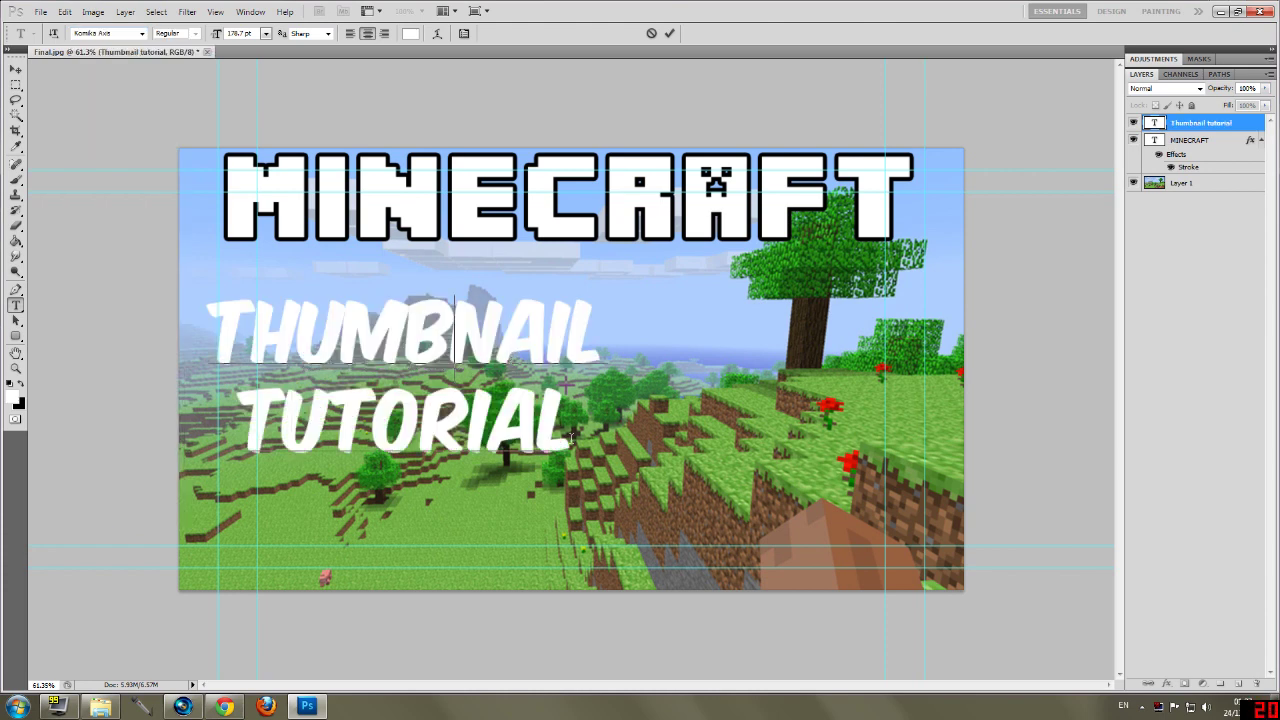
{"action": "left_click", "coordinate": [16, 68]}
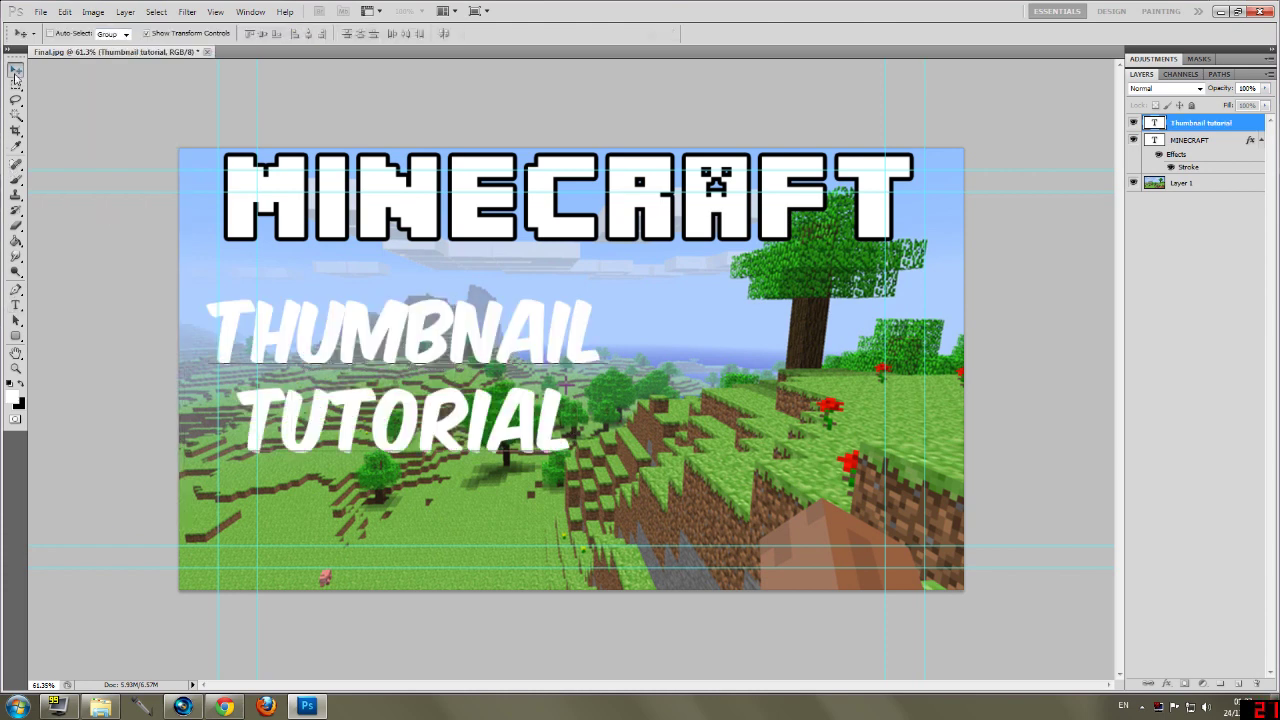
Step: Move the Thumbnail tutorial text up so it sits closely beneath the MINECRAFT title
{"action": "left_click", "coordinate": [16, 304]}
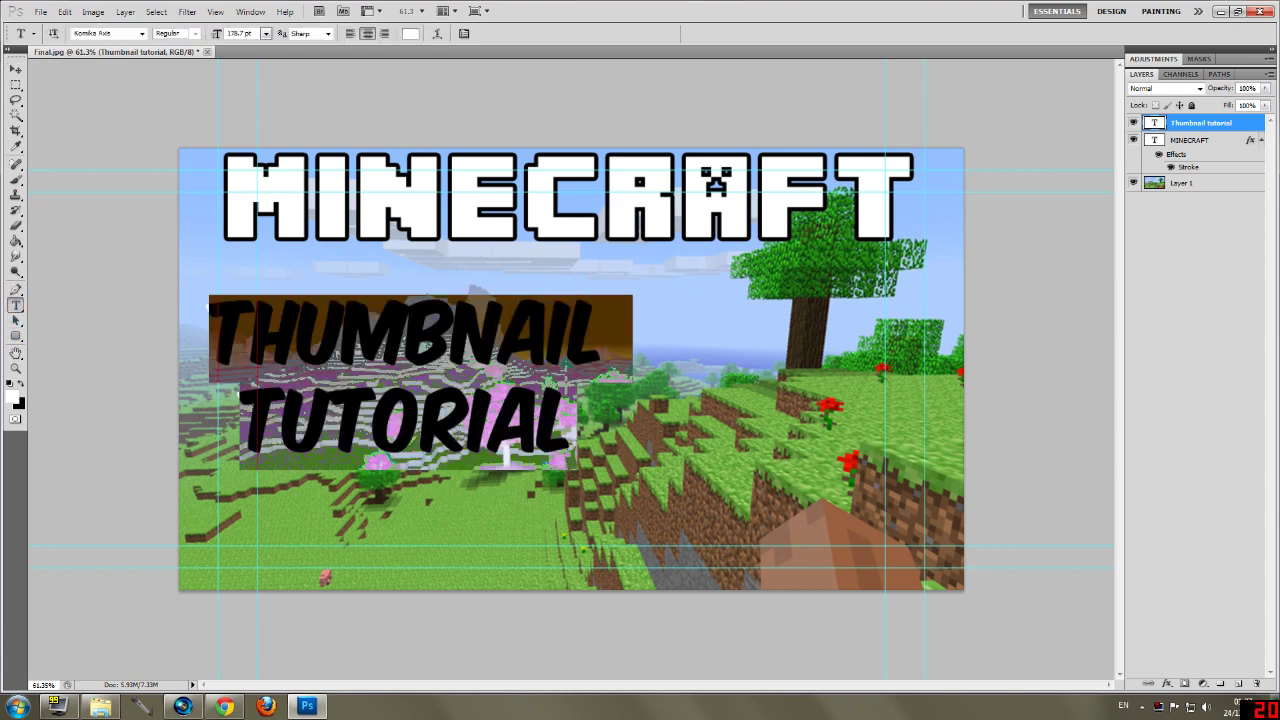
{"action": "key", "text": "ctrl+Return"}
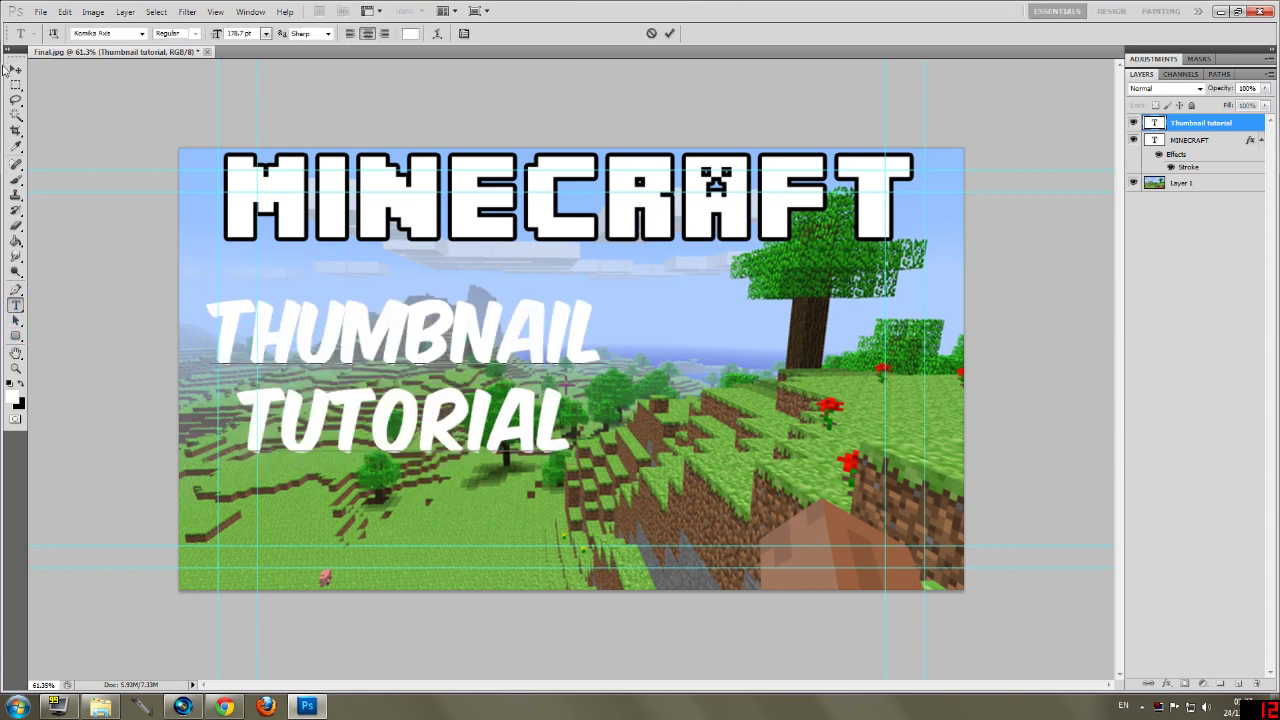
{"action": "left_click", "coordinate": [15, 69]}
{"action": "left_click_drag", "start_coordinate": [477, 363], "coordinate": [505, 328]}
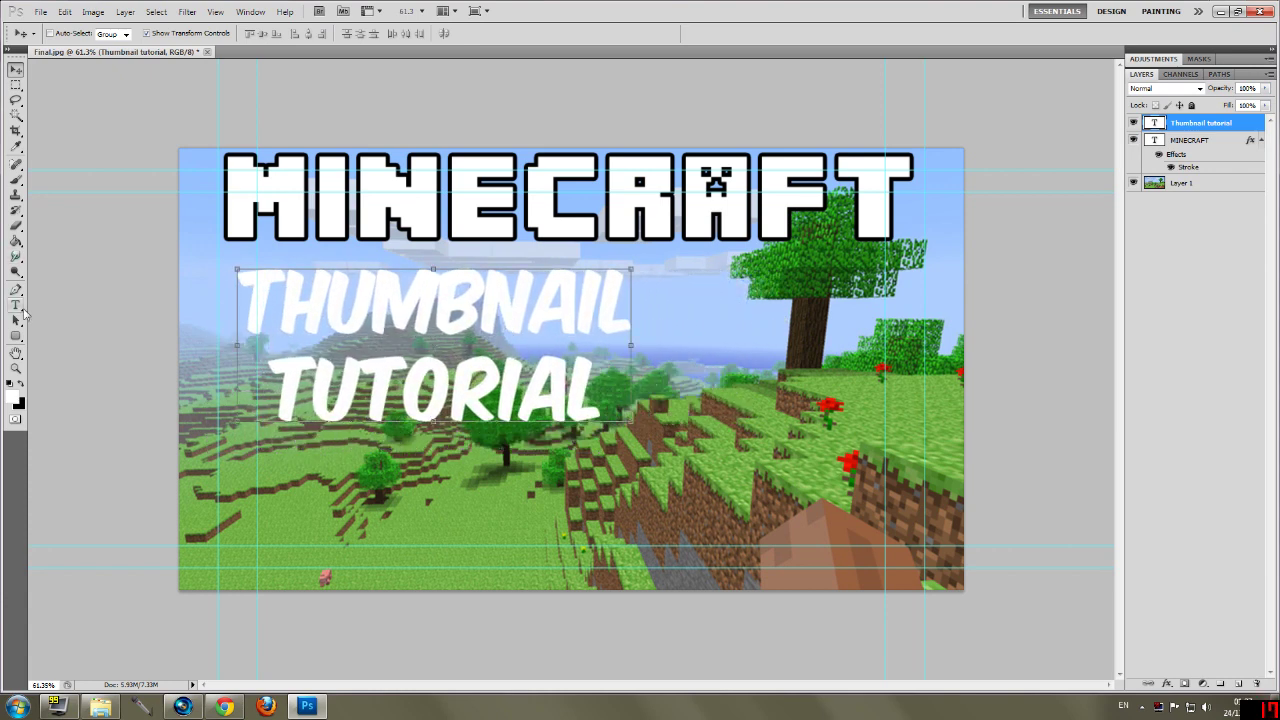
Step: Left-align the Thumbnail tutorial text and reposition it below the title, near the outer left guide
{"action": "left_click", "coordinate": [16, 305]}
{"action": "left_click_drag", "start_coordinate": [571, 397], "coordinate": [320, 62]}
{"action": "left_click", "coordinate": [348, 33]}
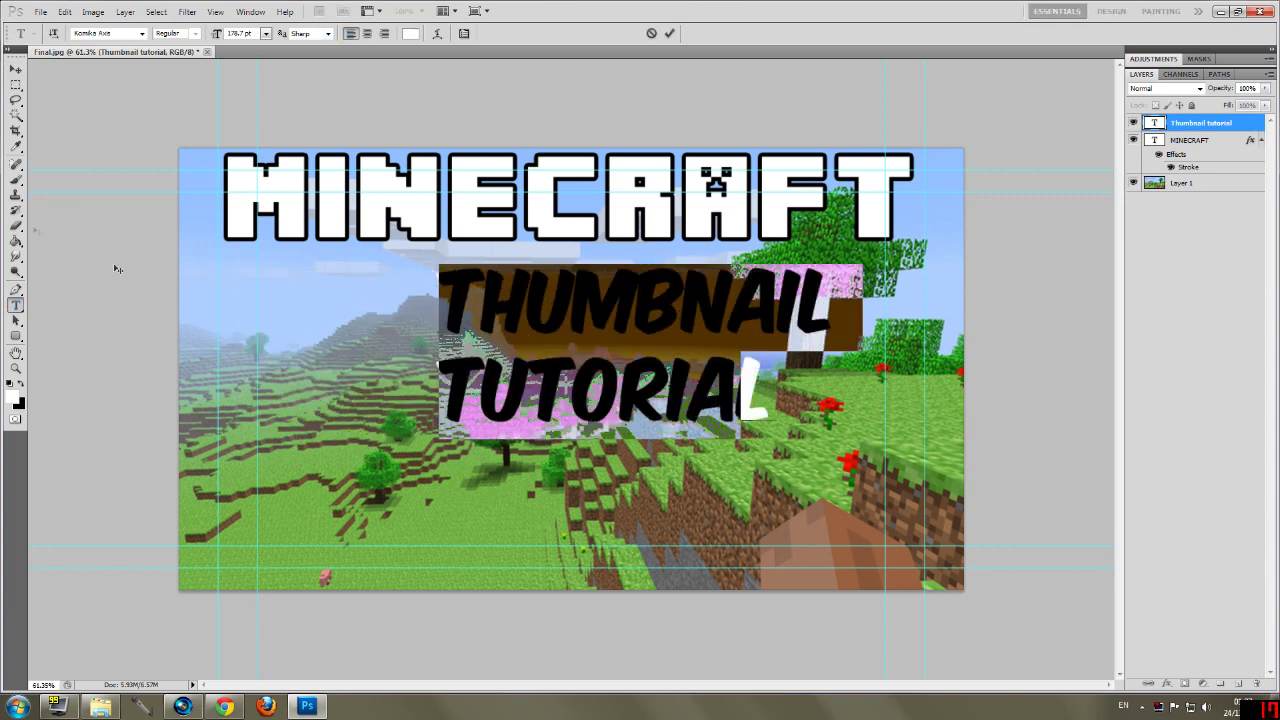
{"action": "left_click", "coordinate": [16, 69]}
{"action": "left_click_drag", "start_coordinate": [667, 323], "coordinate": [430, 323]}
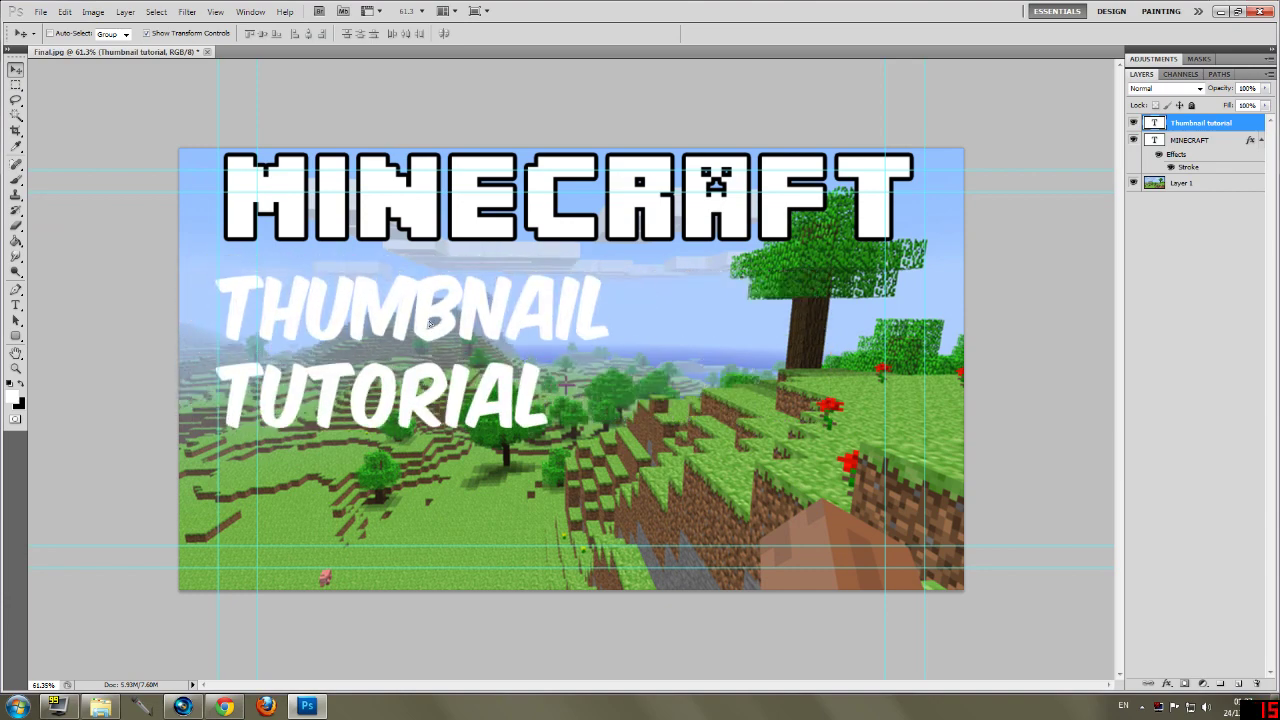
{"action": "left_click_drag", "start_coordinate": [430, 323], "coordinate": [447, 360]}
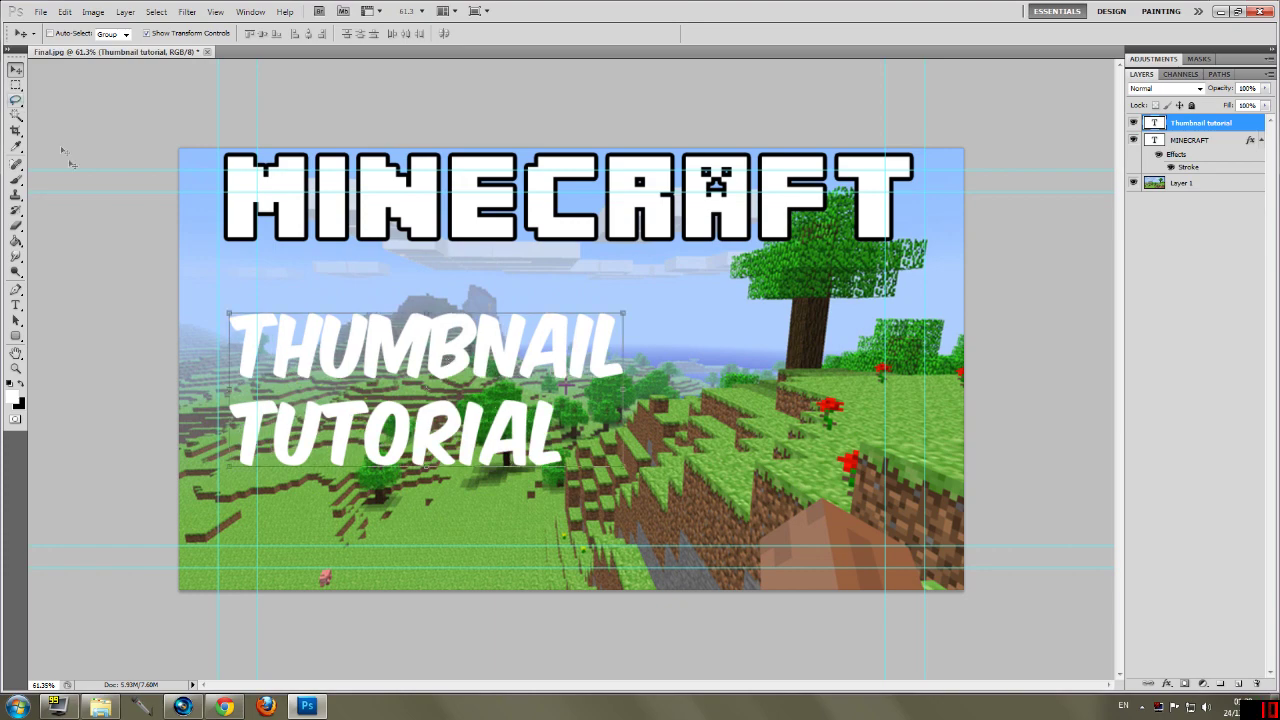
Step: Give the Thumbnail tutorial text layer a black outside Stroke of 10 px
{"action": "left_click", "coordinate": [135, 13]}
{"action": "mouse_move", "coordinate": [139, 85]}
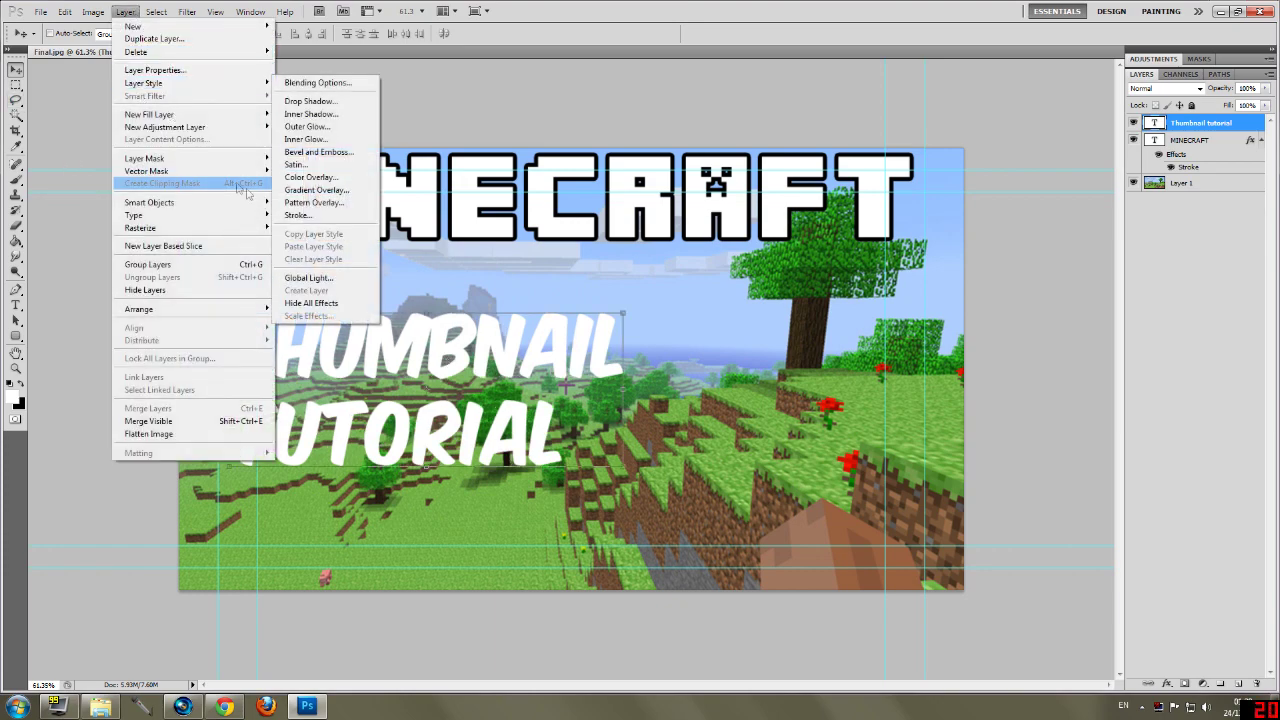
{"action": "left_click", "coordinate": [288, 215]}
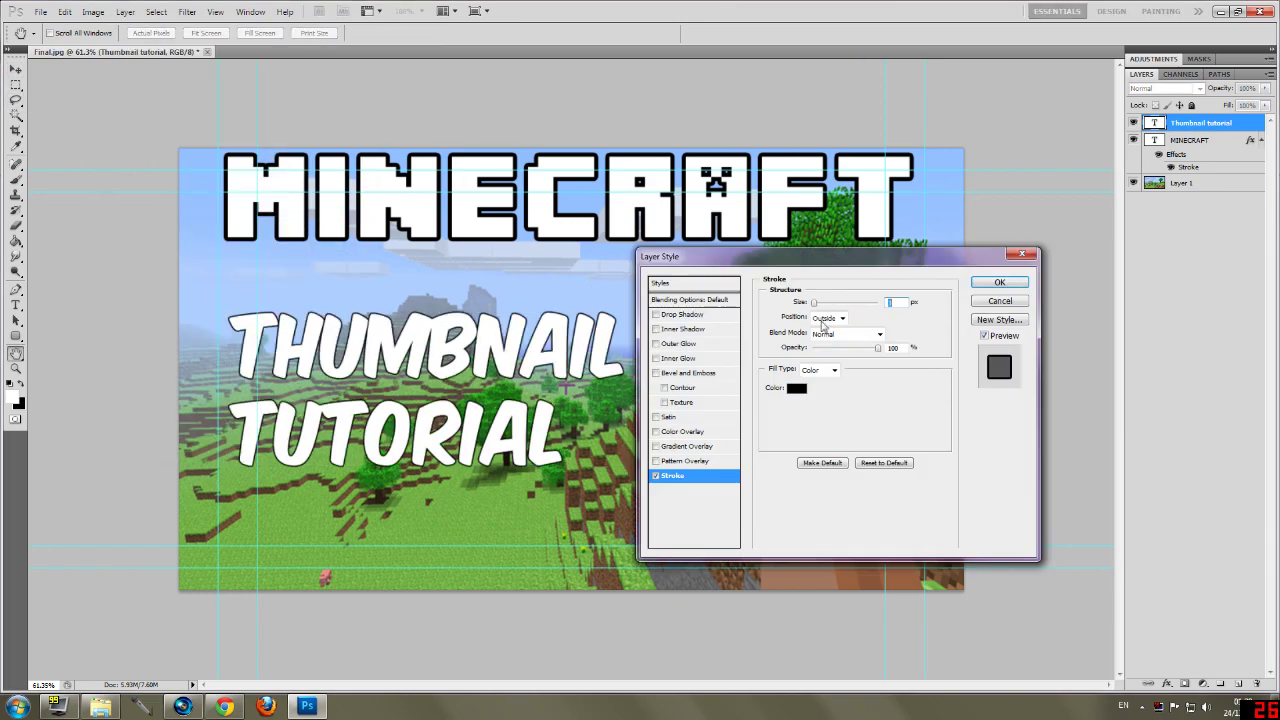
{"action": "type", "text": "10"}
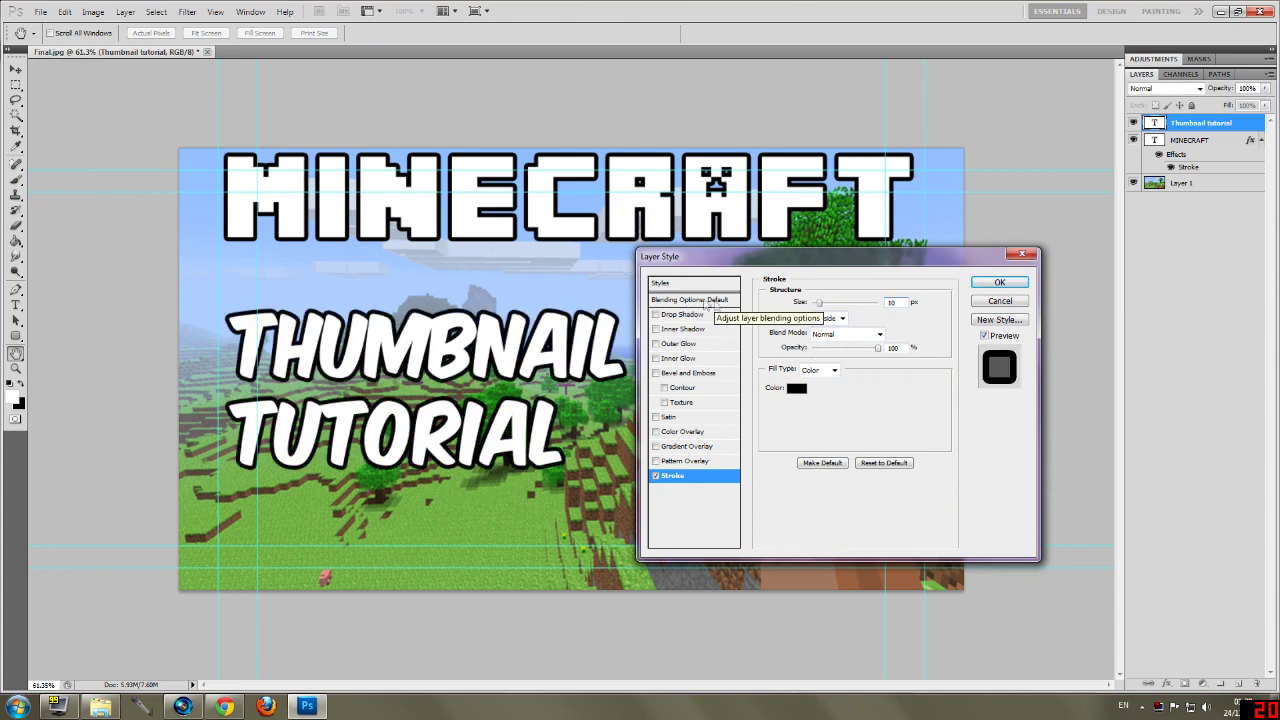
Step: Add a red (#e34120) Color Overlay to the Thumbnail tutorial text and apply the layer style
{"action": "left_click", "coordinate": [684, 431]}
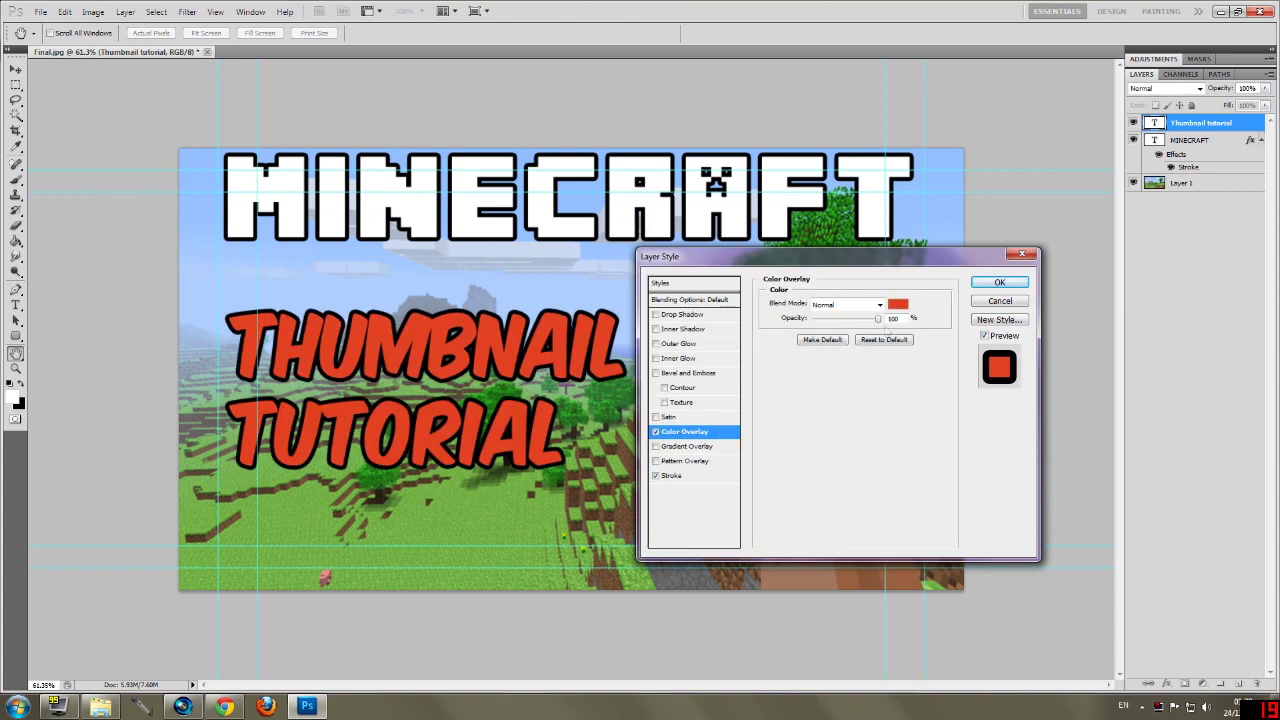
{"action": "left_click", "coordinate": [898, 304]}
{"action": "left_click", "coordinate": [806, 351]}
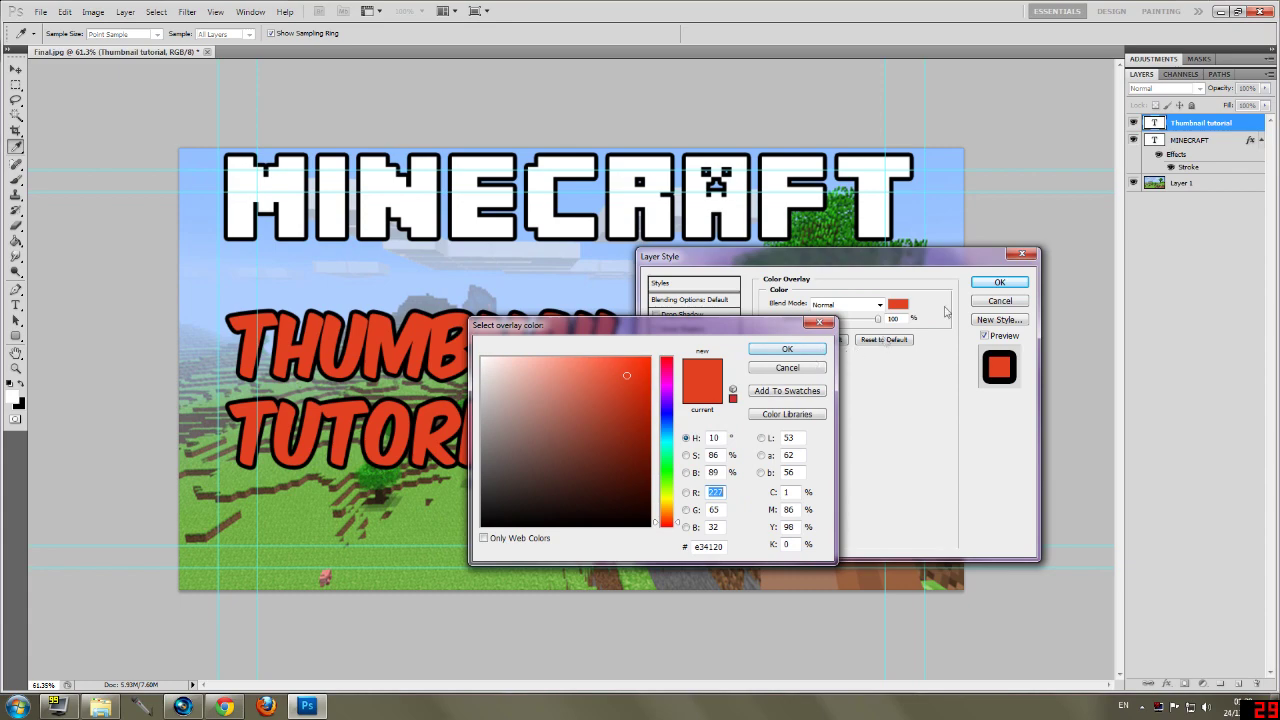
{"action": "left_click", "coordinate": [999, 283]}
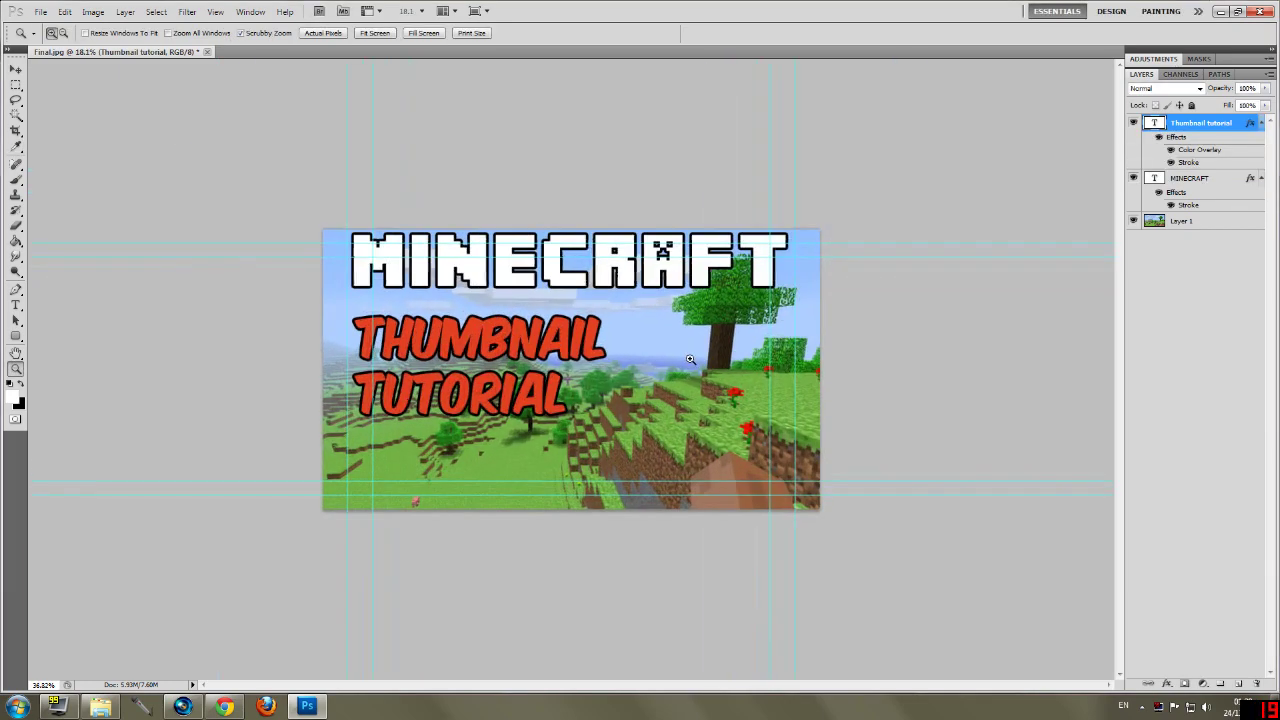
Step: Add a new text layer reading "#1" and move it into the image's lower-left corner
{"action": "scroll", "coordinate": [711, 341], "scroll_direction": "up", "scroll_amount": 5}
{"action": "left_click_drag", "start_coordinate": [716, 331], "coordinate": [545, 374]}
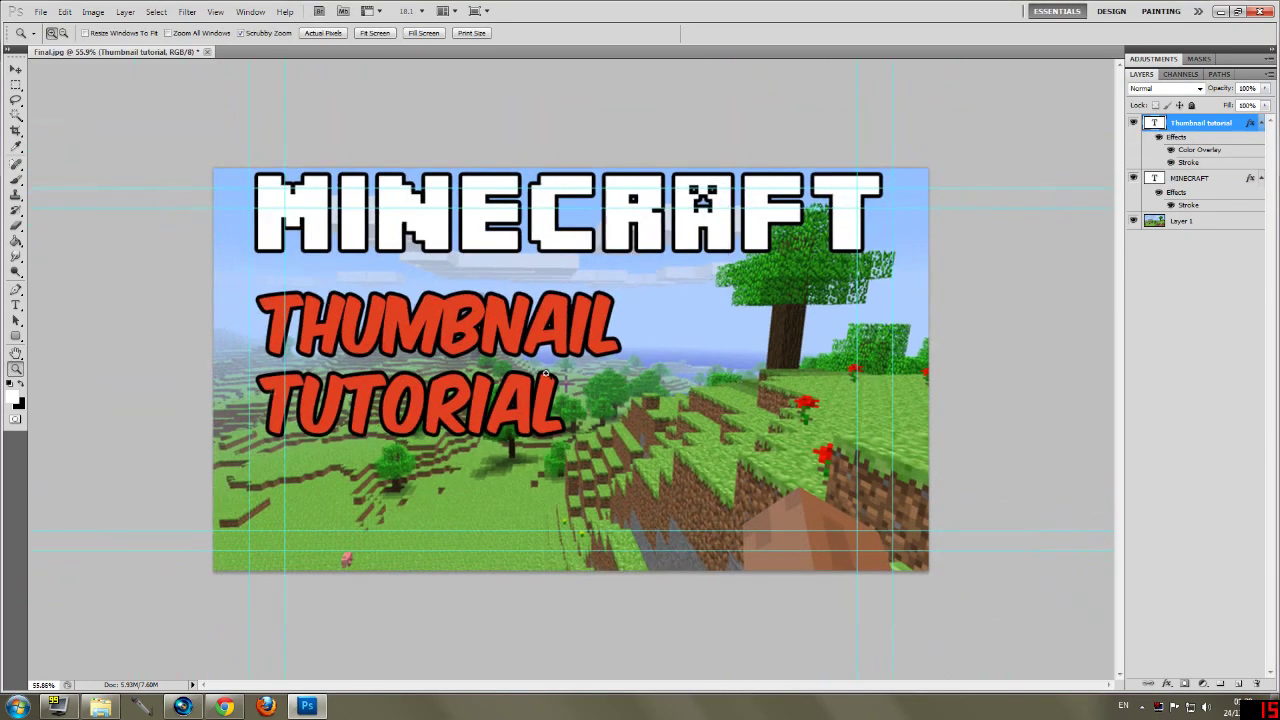
{"action": "left_click", "coordinate": [16, 308]}
{"action": "left_click", "coordinate": [258, 541]}
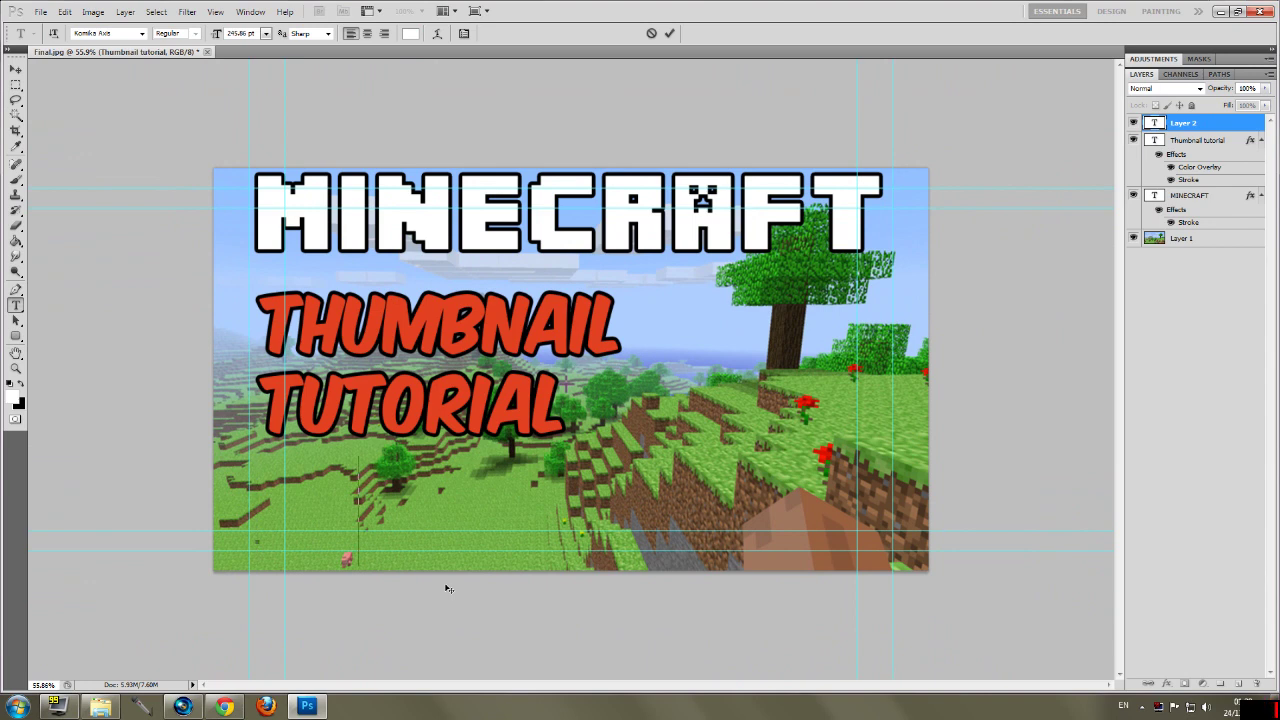
{"action": "type", "text": "#1"}
{"action": "left_click", "coordinate": [15, 69]}
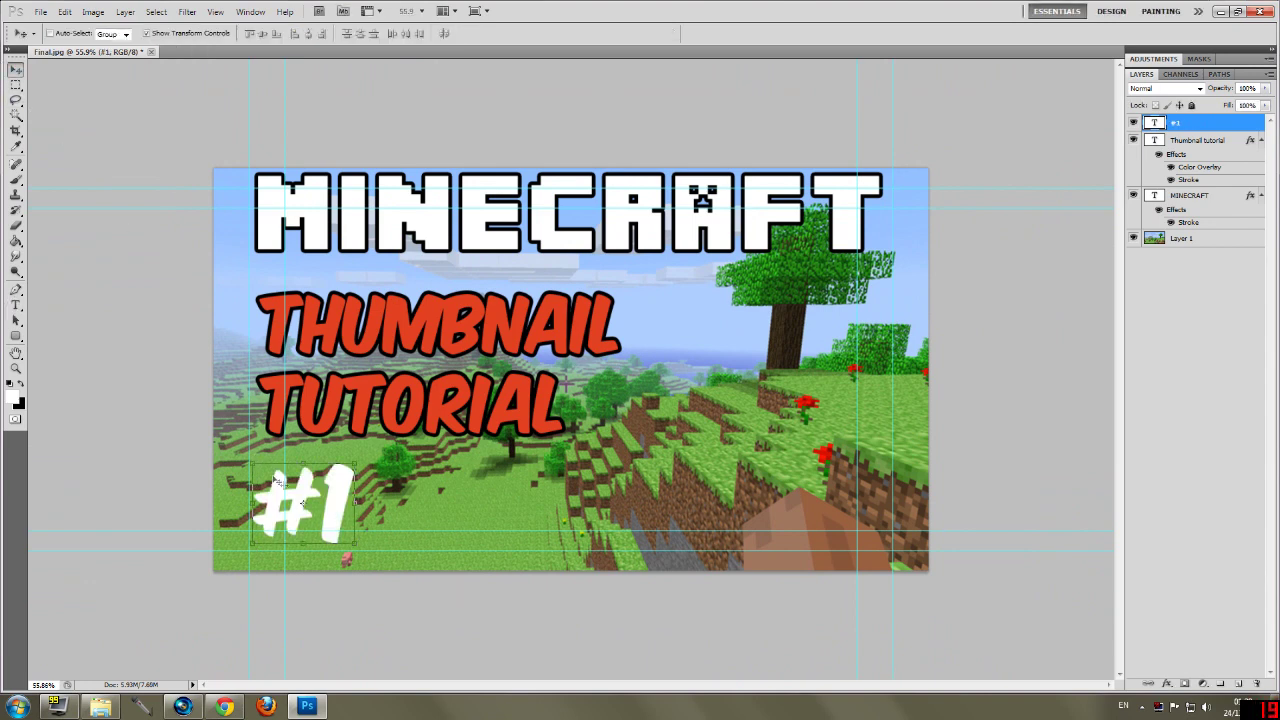
{"action": "left_click_drag", "start_coordinate": [338, 507], "coordinate": [307, 521]}
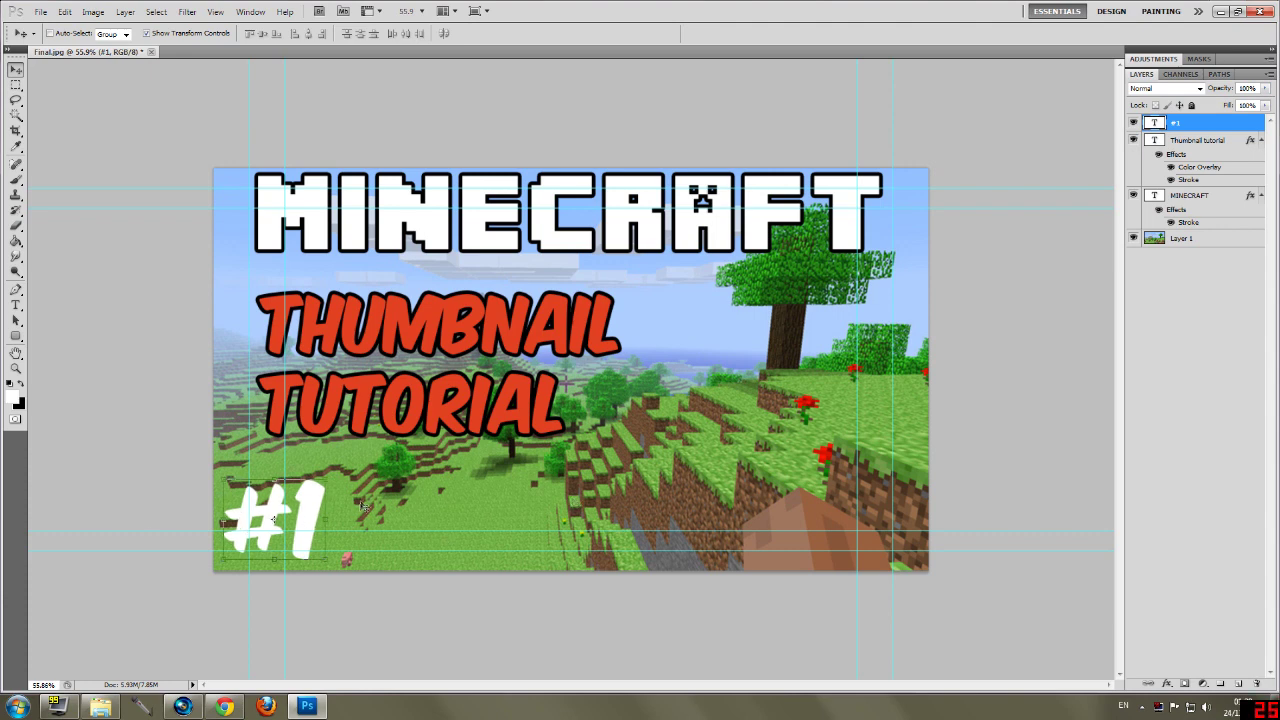
Step: Delete the "#1" text layer
{"action": "key", "text": "Delete"}
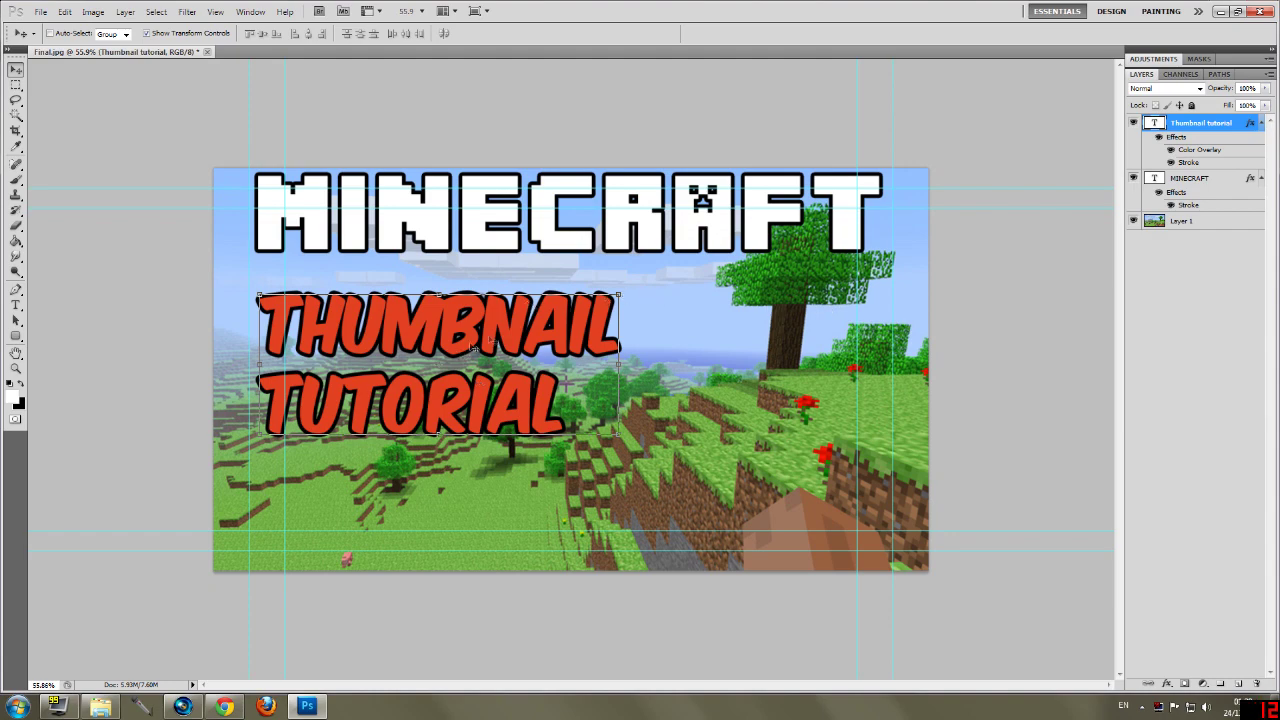
{"action": "left_click", "coordinate": [16, 369]}
{"action": "left_click_drag", "start_coordinate": [430, 390], "coordinate": [320, 391]}
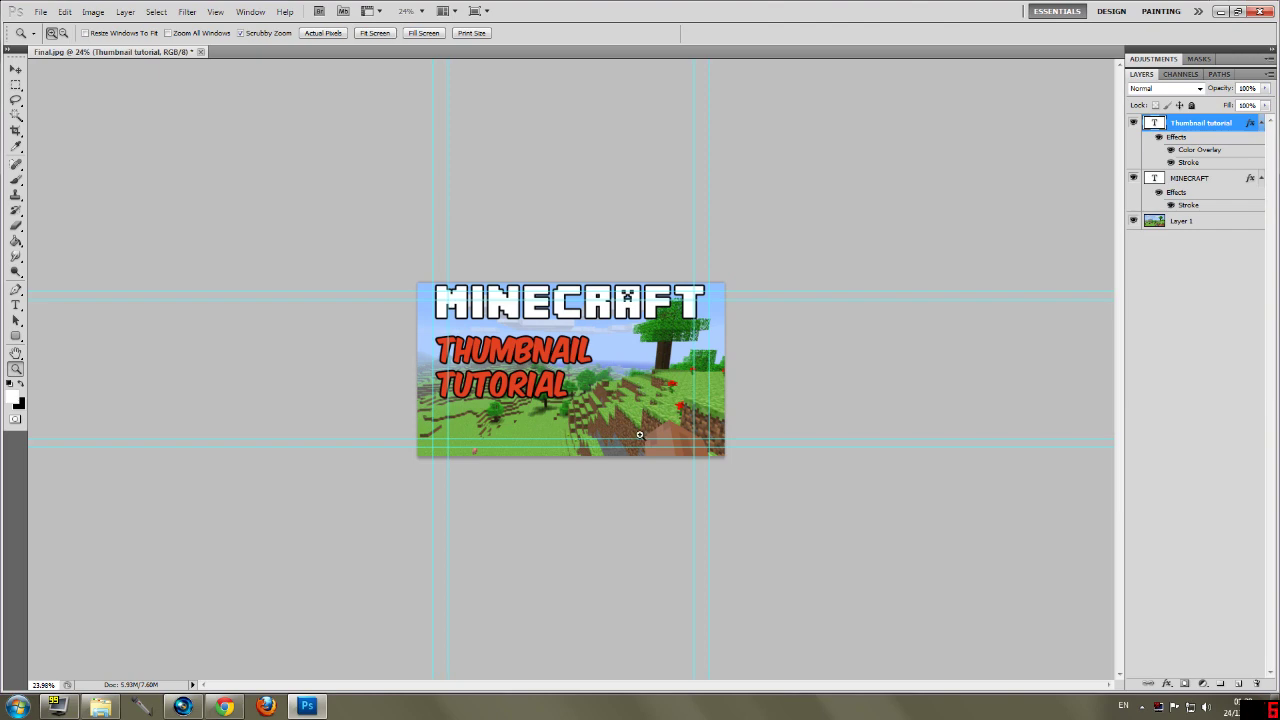
Step: Move the Mine-imator shortcut out of the Desktop 2 folder onto the desktop and close the folder
{"action": "left_click_drag", "start_coordinate": [697, 415], "coordinate": [878, 505]}
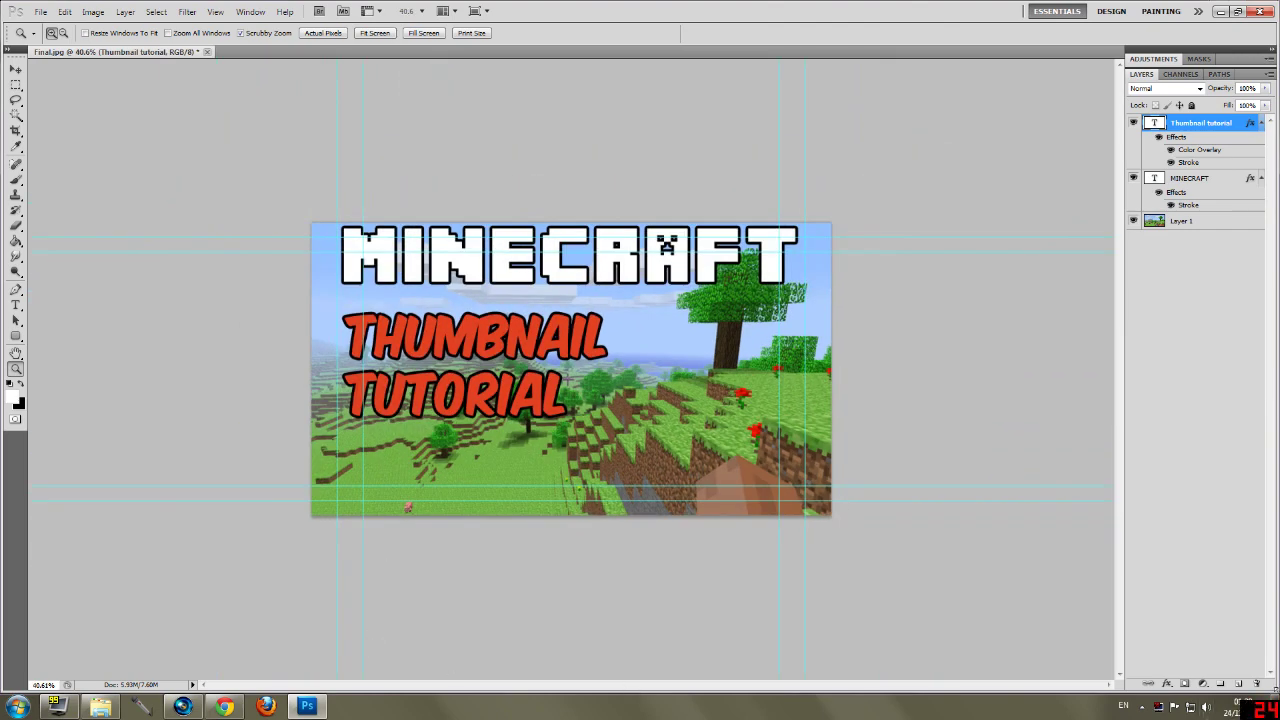
{"action": "left_click", "coordinate": [1275, 703]}
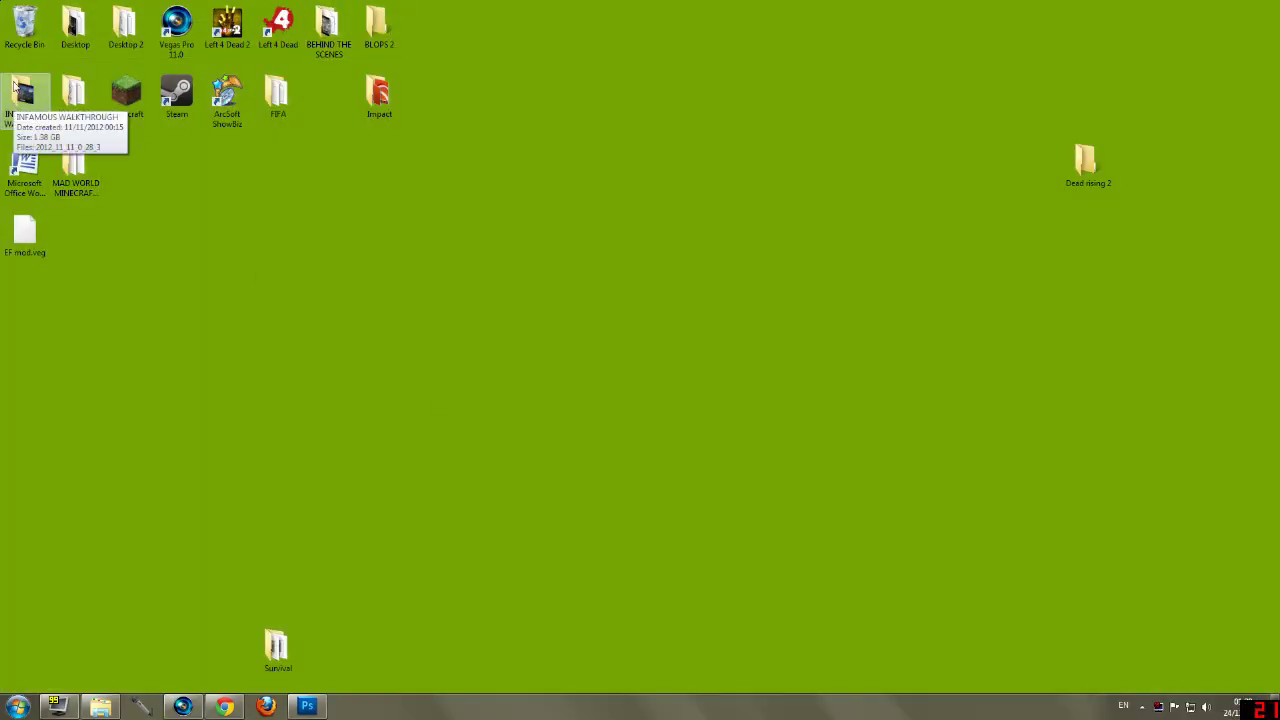
{"action": "double_click", "coordinate": [125, 25]}
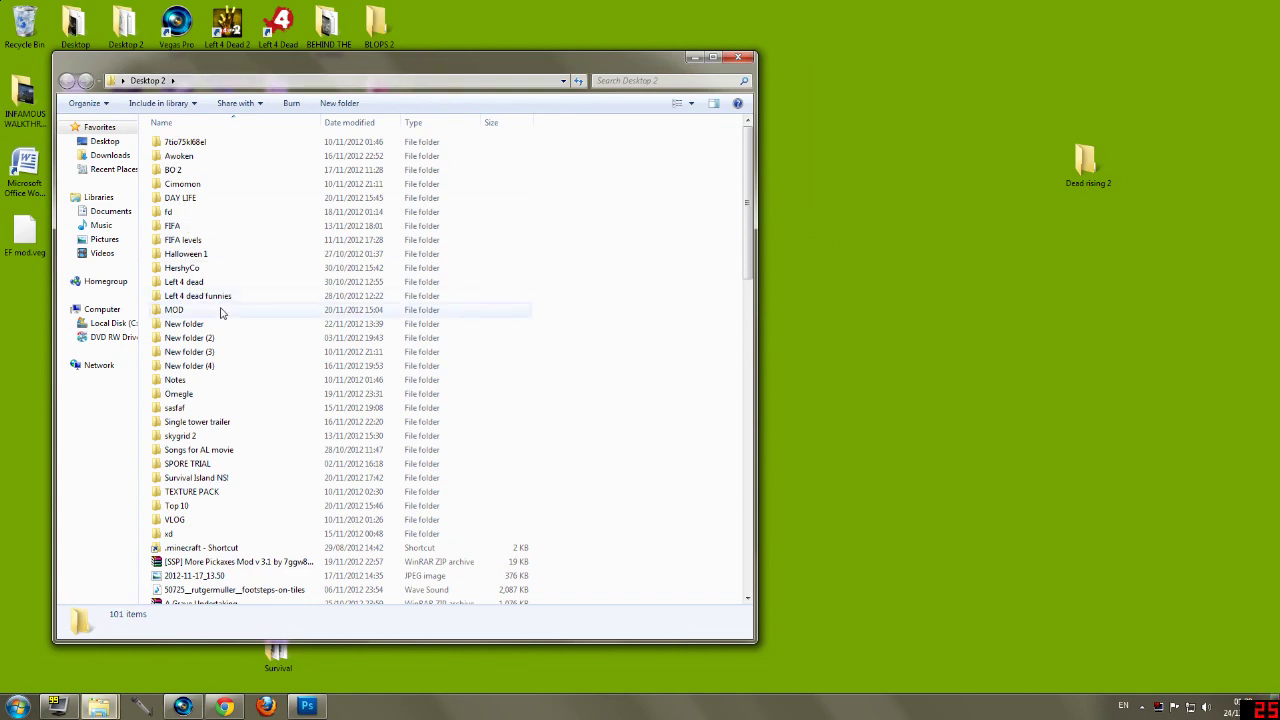
{"action": "scroll", "coordinate": [221, 313], "scroll_direction": "down", "scroll_amount": 10}
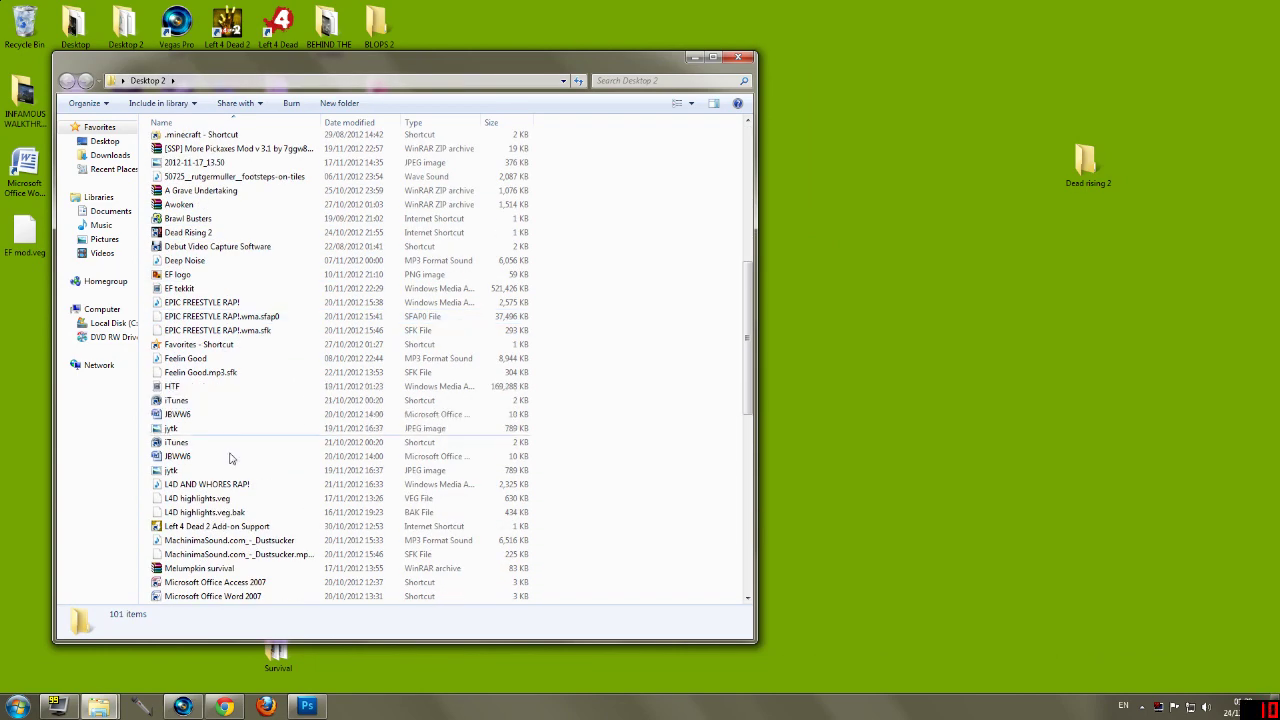
{"action": "scroll", "coordinate": [230, 458], "scroll_direction": "down", "scroll_amount": 4}
{"action": "left_click_drag", "start_coordinate": [200, 470], "coordinate": [130, 167]}
{"action": "left_click", "coordinate": [738, 57]}
{"action": "left_click", "coordinate": [196, 211]}
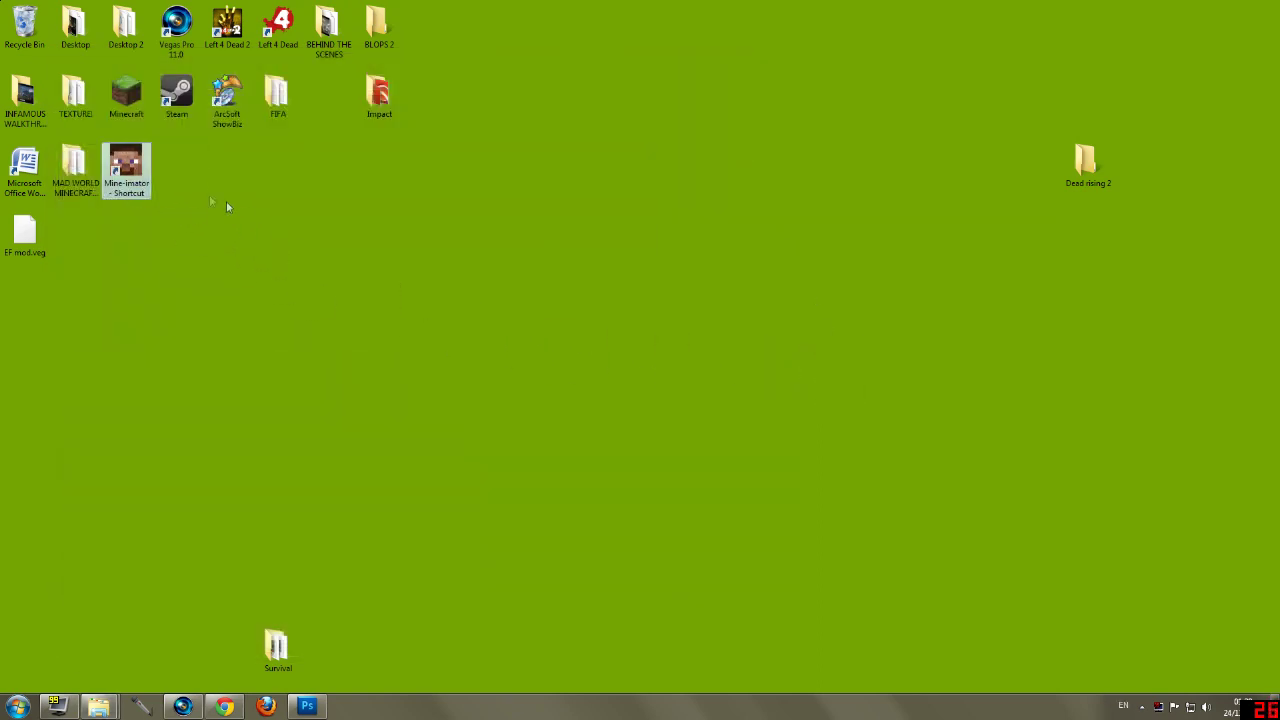
Step: Launch Mine-imator, decline the offered version download, and maximize the program window
{"action": "double_click", "coordinate": [125, 168]}
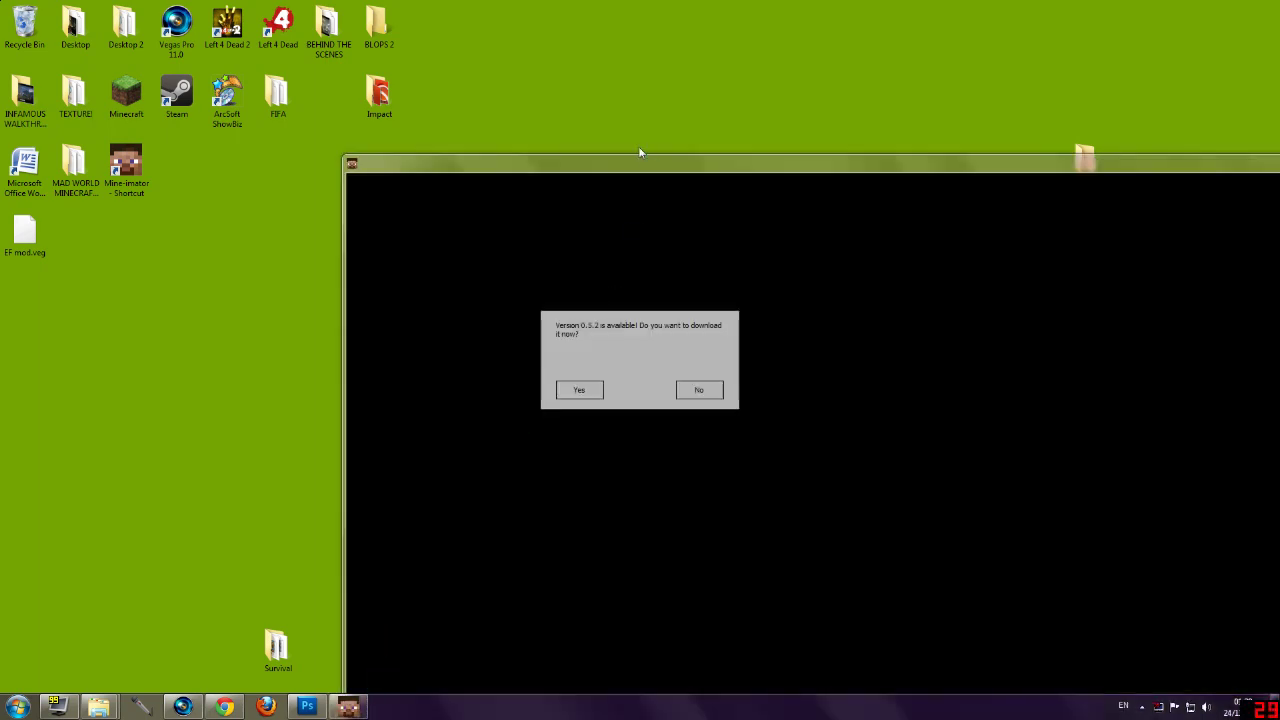
{"action": "left_click", "coordinate": [703, 390]}
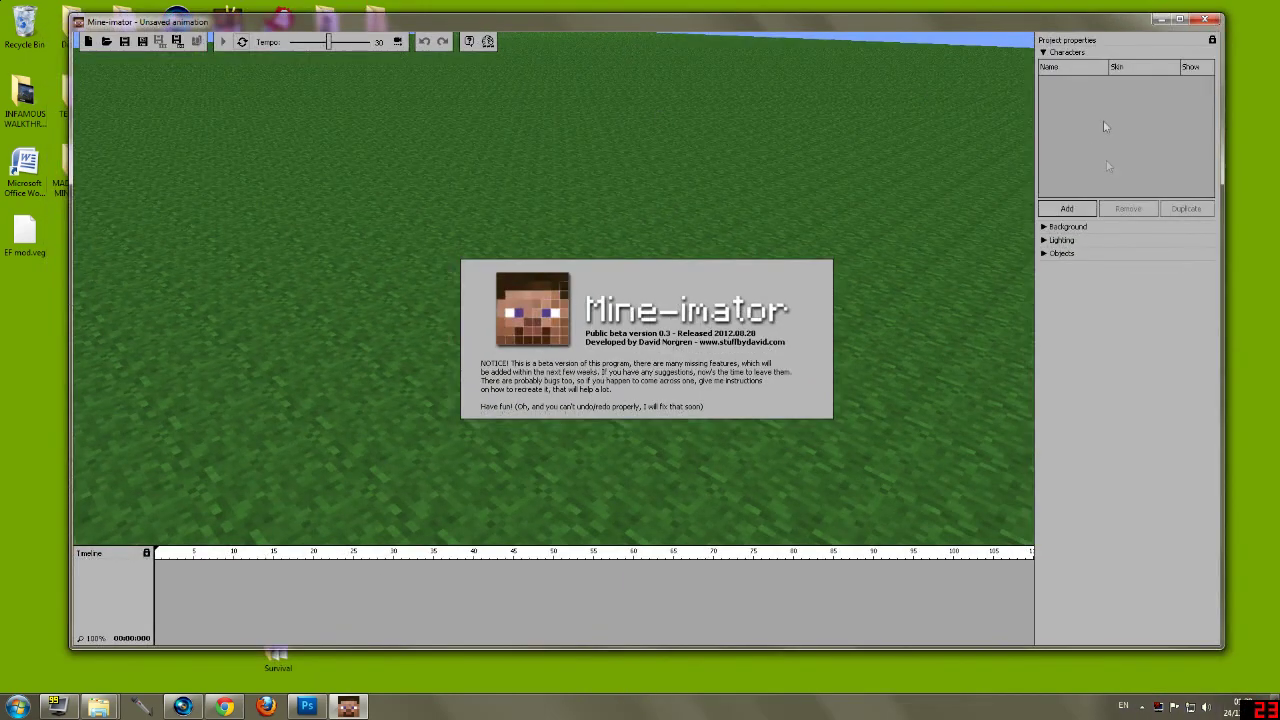
{"action": "left_click", "coordinate": [1180, 19]}
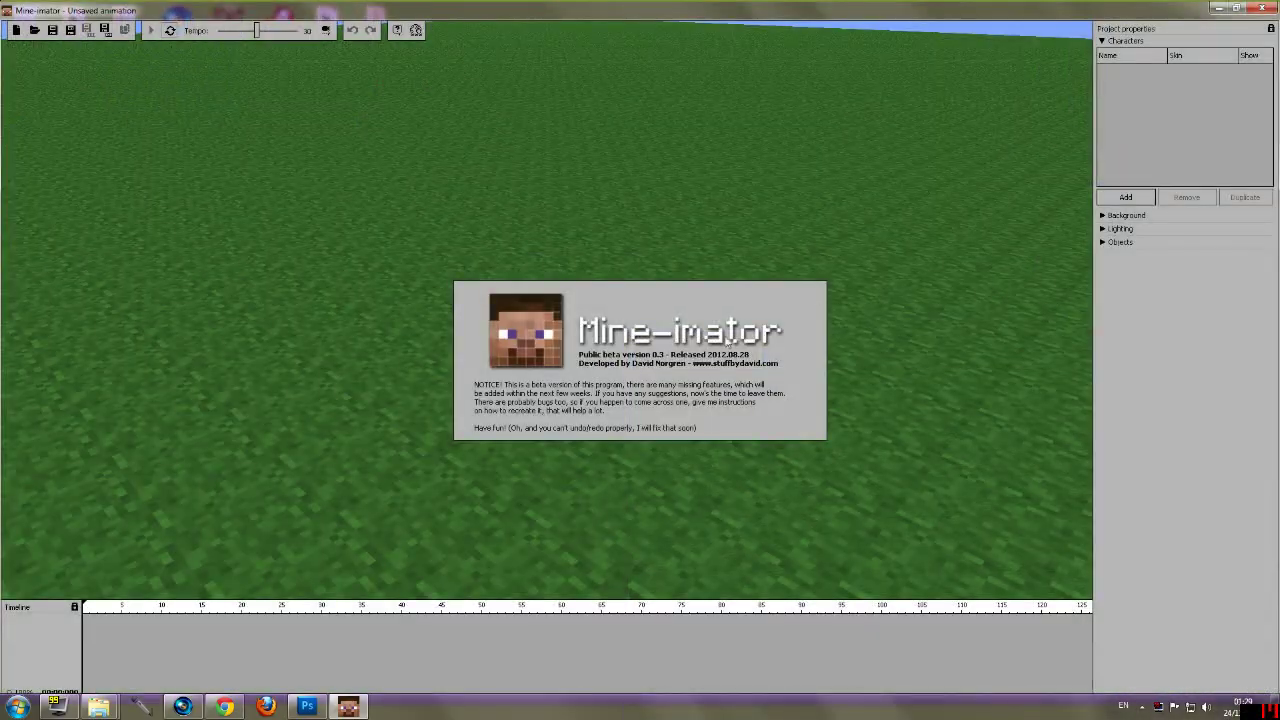
Step: Set the scene's background color to bright green and hide the ground
{"action": "left_click", "coordinate": [1104, 216]}
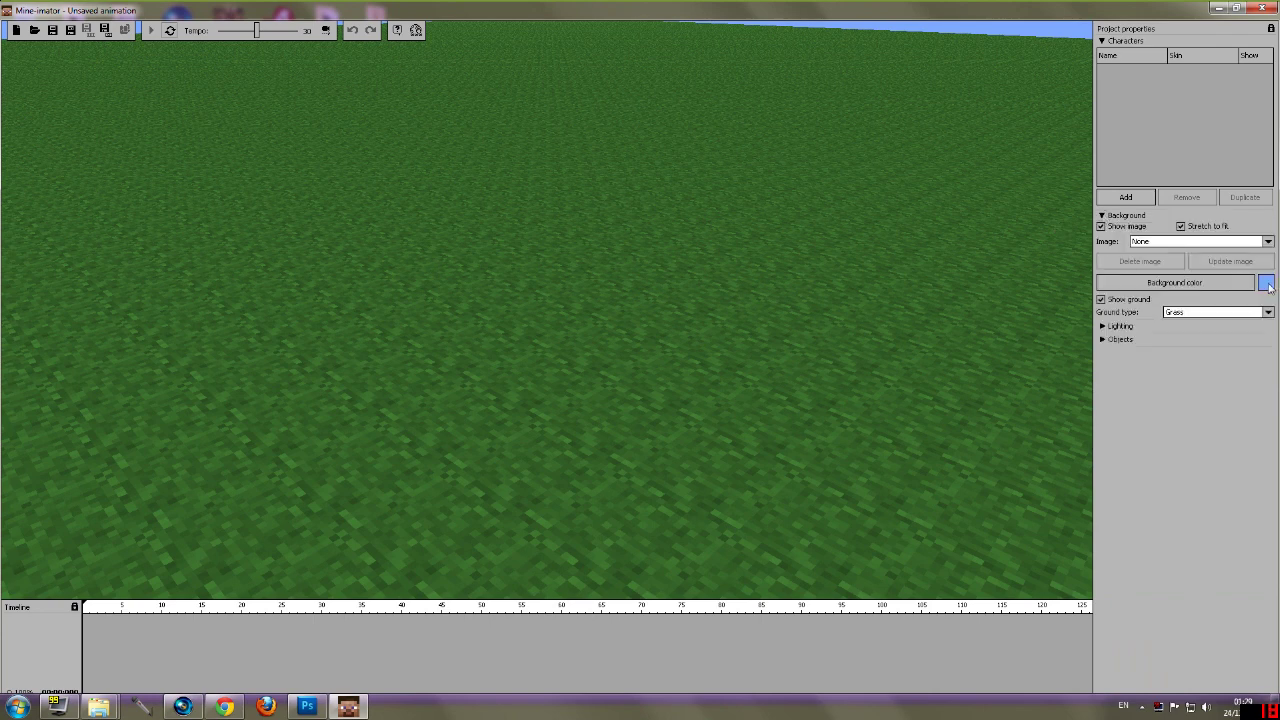
{"action": "left_click", "coordinate": [1184, 287]}
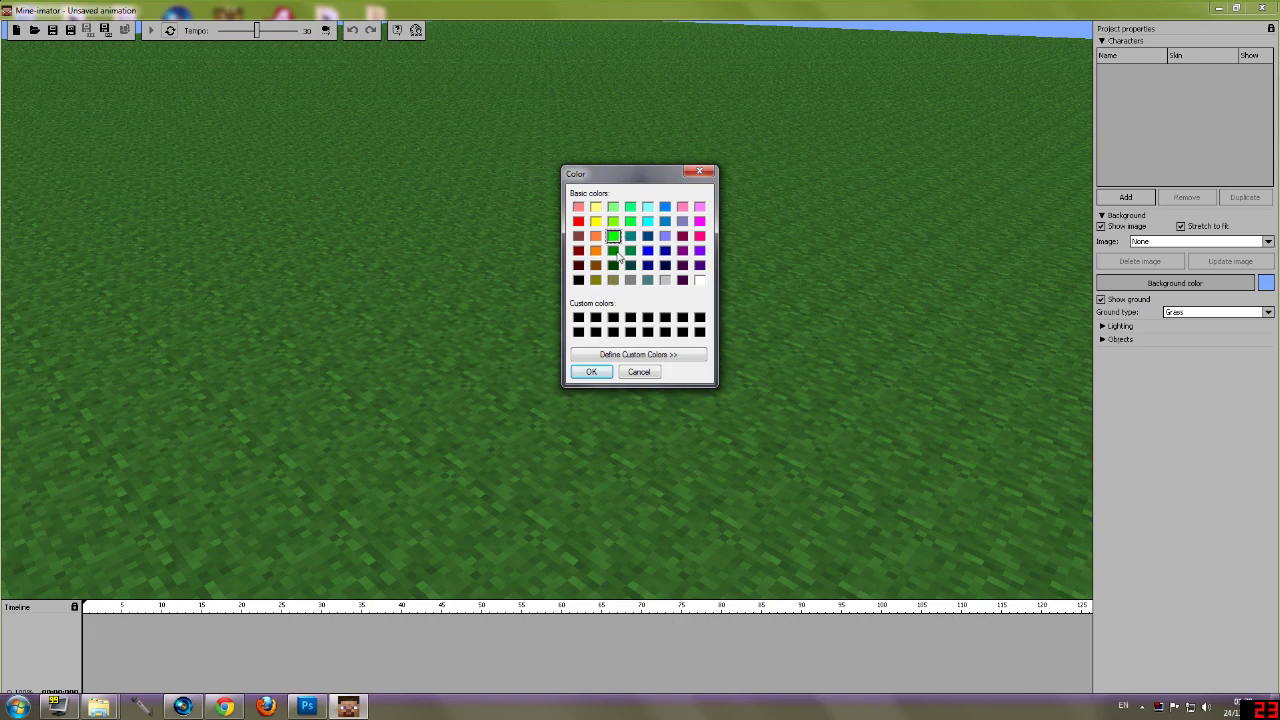
{"action": "left_click", "coordinate": [608, 373]}
{"action": "left_click_drag", "start_coordinate": [595, 375], "coordinate": [1120, 326]}
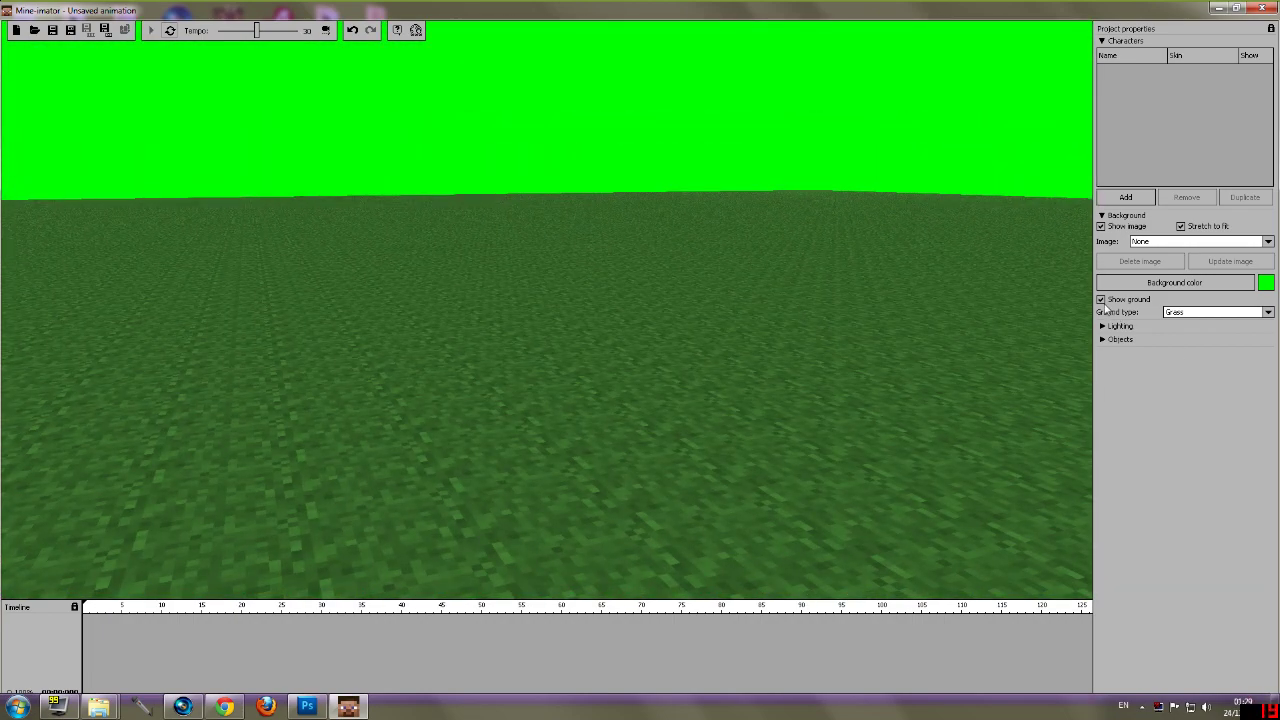
{"action": "left_click", "coordinate": [1101, 300]}
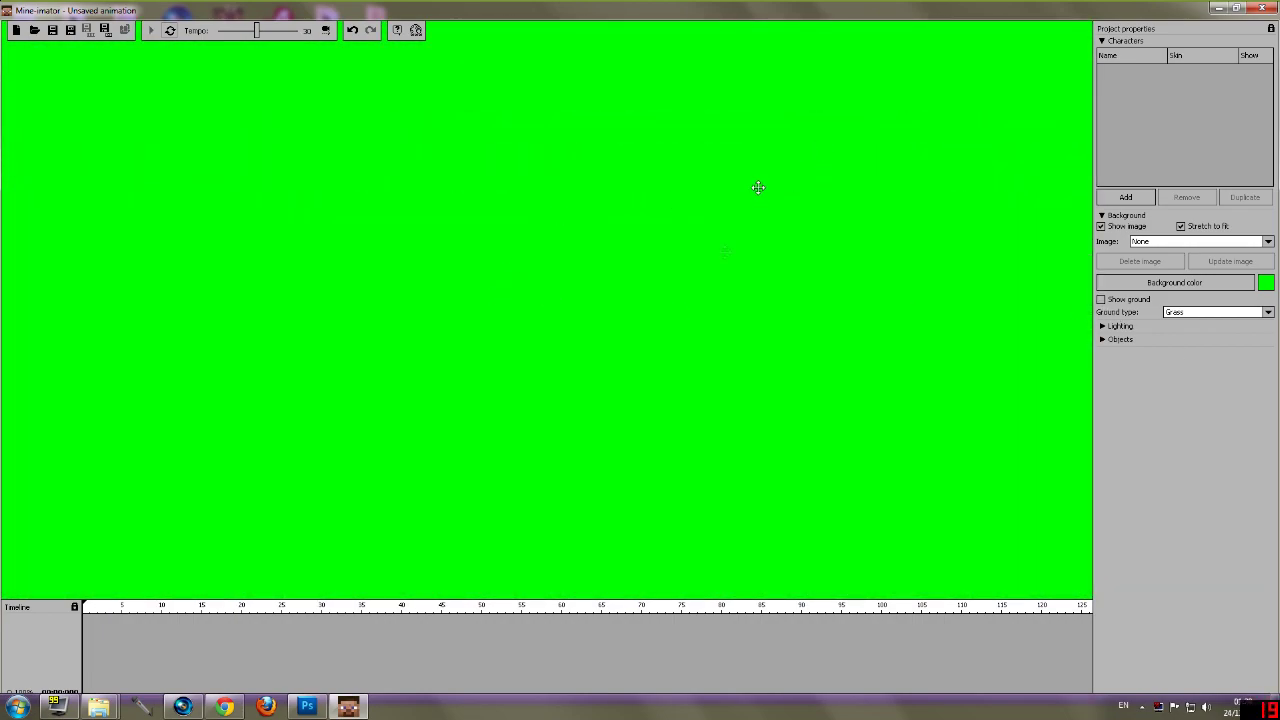
Step: Add a new character with the Default skin to the green scene
{"action": "left_click", "coordinate": [1128, 199]}
{"action": "left_click_drag", "start_coordinate": [696, 259], "coordinate": [751, 263]}
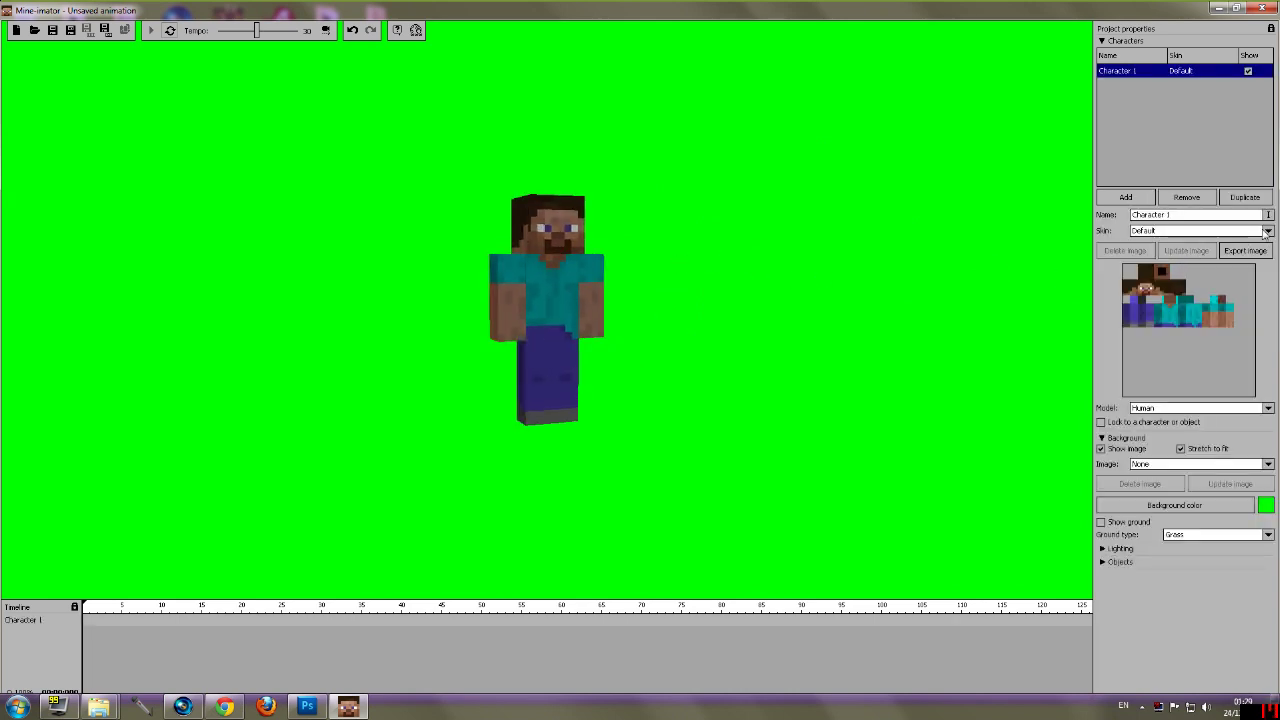
{"action": "left_click", "coordinate": [1265, 231]}
{"action": "left_click", "coordinate": [1191, 266]}
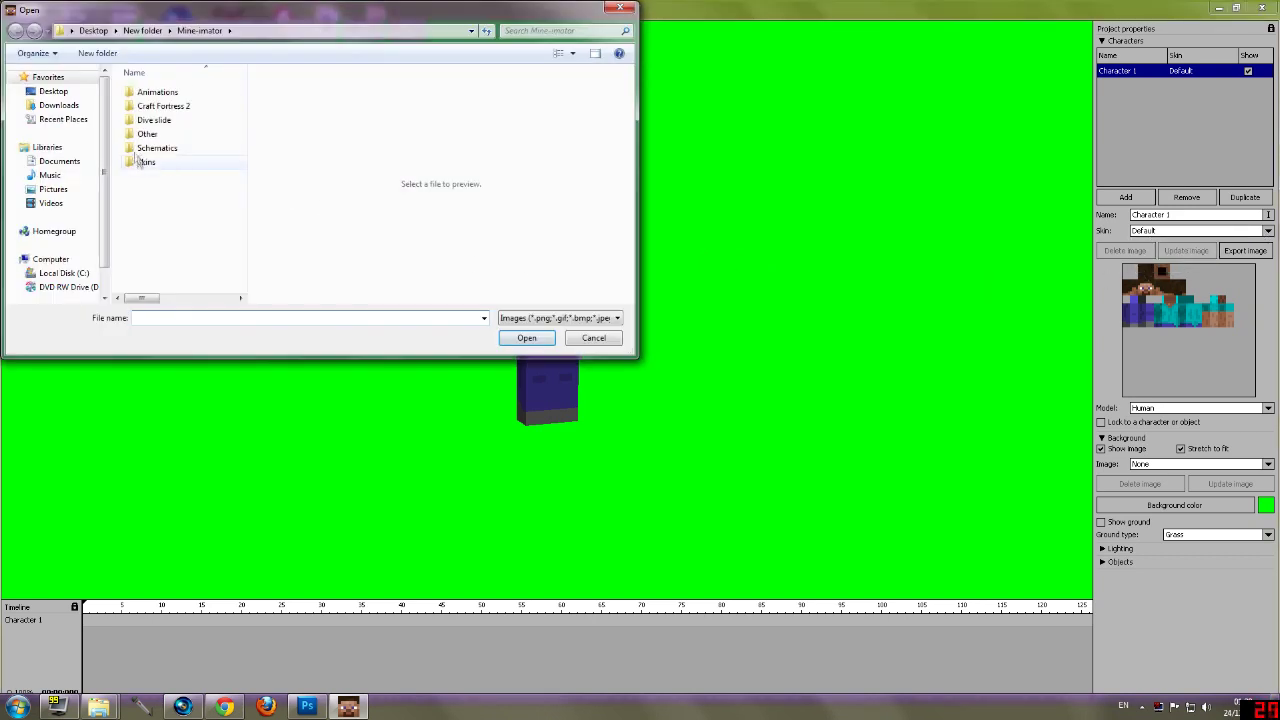
{"action": "left_click", "coordinate": [630, 8]}
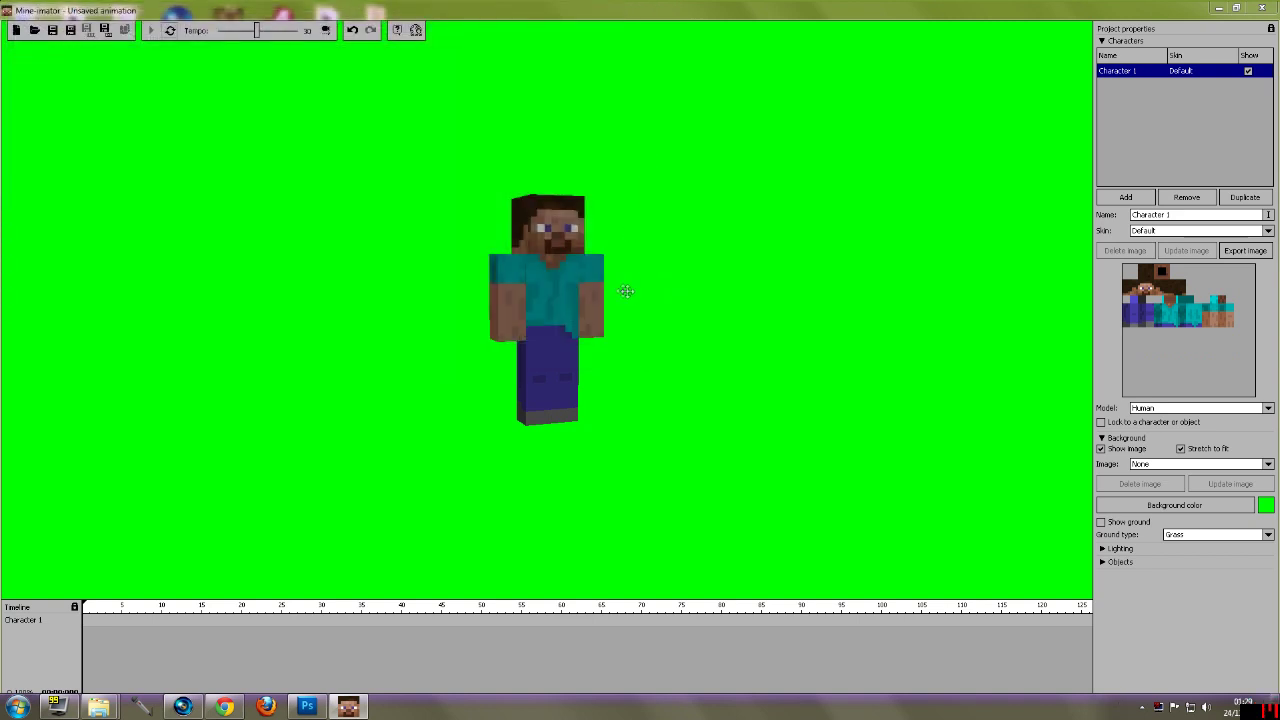
Step: Examine the character from several angles and distances, ending with a closer full-body view
{"action": "left_click", "coordinate": [742, 318]}
{"action": "scroll", "coordinate": [580, 243], "scroll_direction": "up", "scroll_amount": 5}
{"action": "scroll", "coordinate": [583, 219], "scroll_direction": "down", "scroll_amount": 3}
{"action": "scroll", "coordinate": [580, 215], "scroll_direction": "down", "scroll_amount": 2}
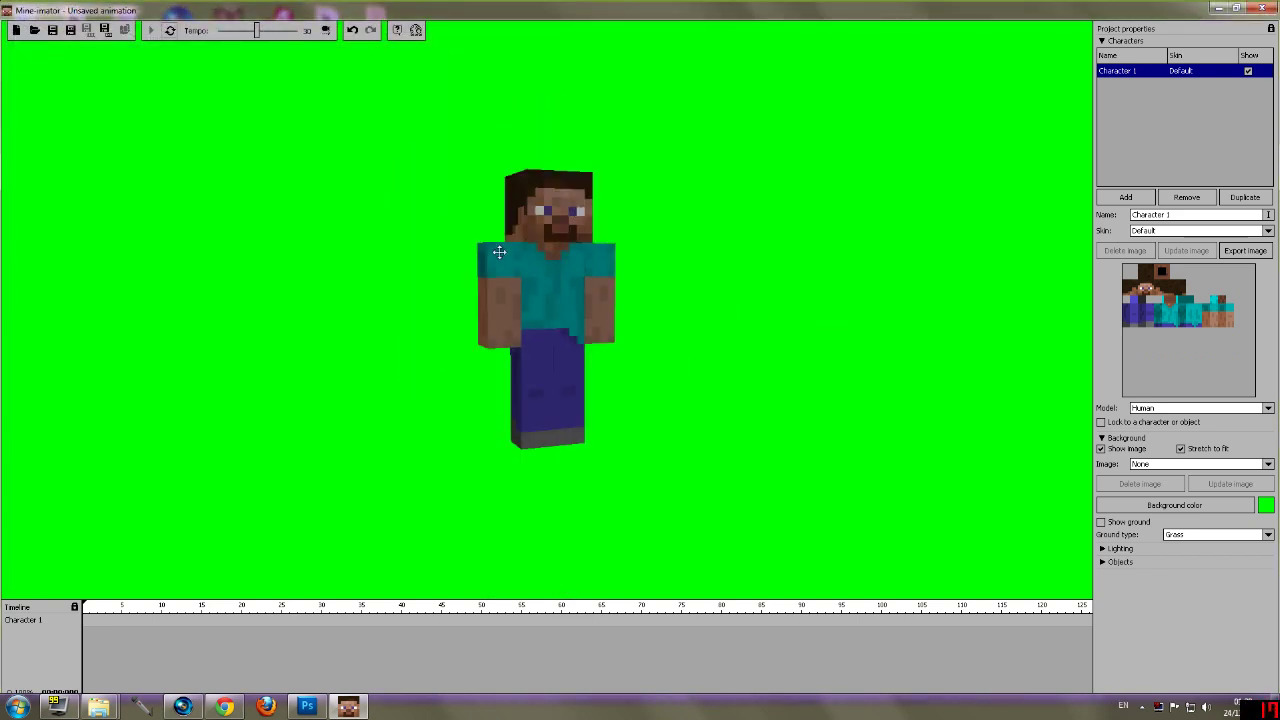
{"action": "left_click_drag", "start_coordinate": [500, 252], "coordinate": [521, 232]}
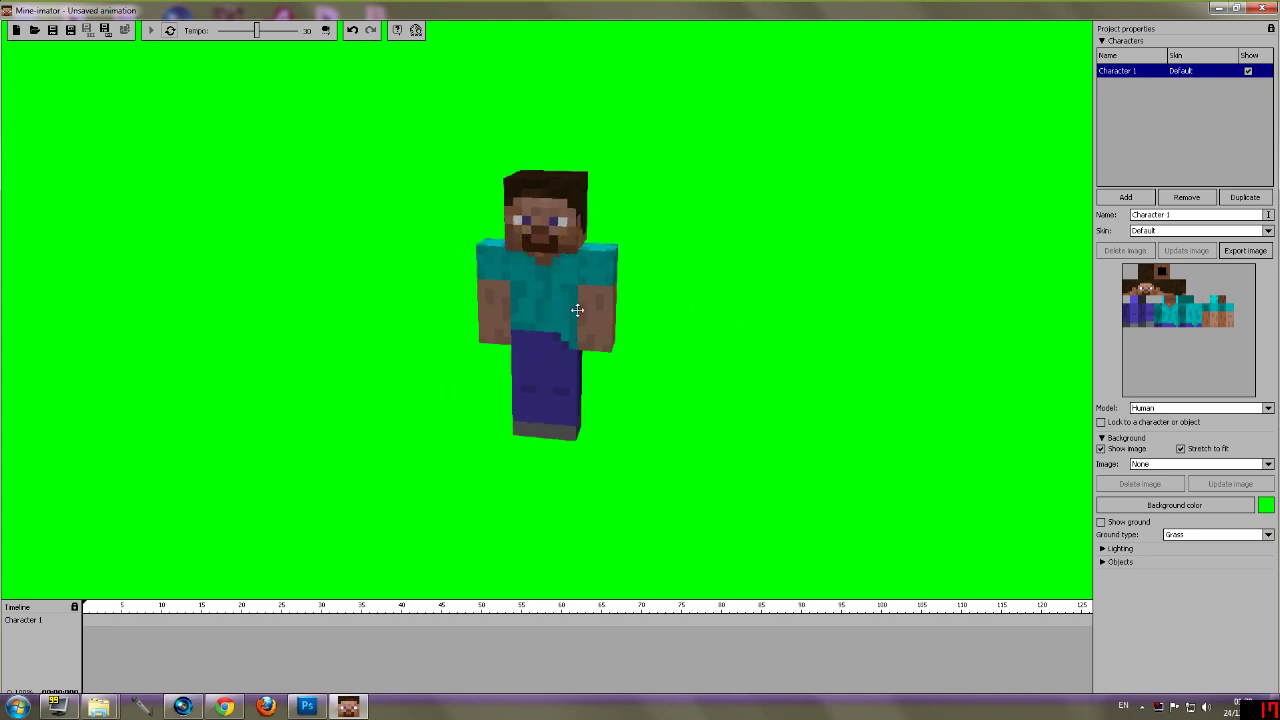
{"action": "left_click_drag", "start_coordinate": [575, 279], "coordinate": [520, 165]}
{"action": "scroll", "coordinate": [520, 200], "scroll_direction": "up", "scroll_amount": 4}
{"action": "scroll", "coordinate": [520, 200], "scroll_direction": "down", "scroll_amount": 9}
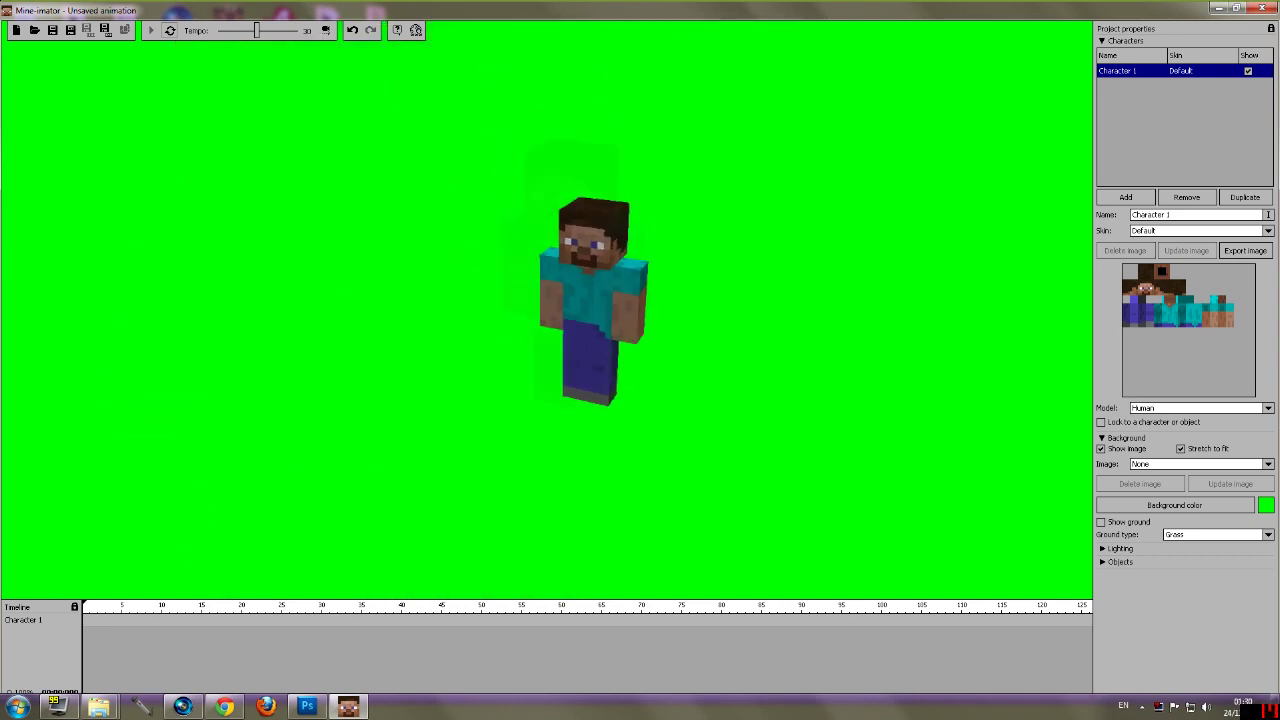
{"action": "scroll", "coordinate": [640, 310], "scroll_direction": "up", "scroll_amount": 4}
{"action": "left_click_drag", "start_coordinate": [700, 308], "coordinate": [578, 346]}
{"action": "key", "text": "w"}
{"action": "key", "text": "s"}
{"action": "key", "text": "w"}
{"action": "key", "text": "w"}
{"action": "key", "text": "w"}
{"action": "key", "text": "w"}
{"action": "key", "text": "s"}
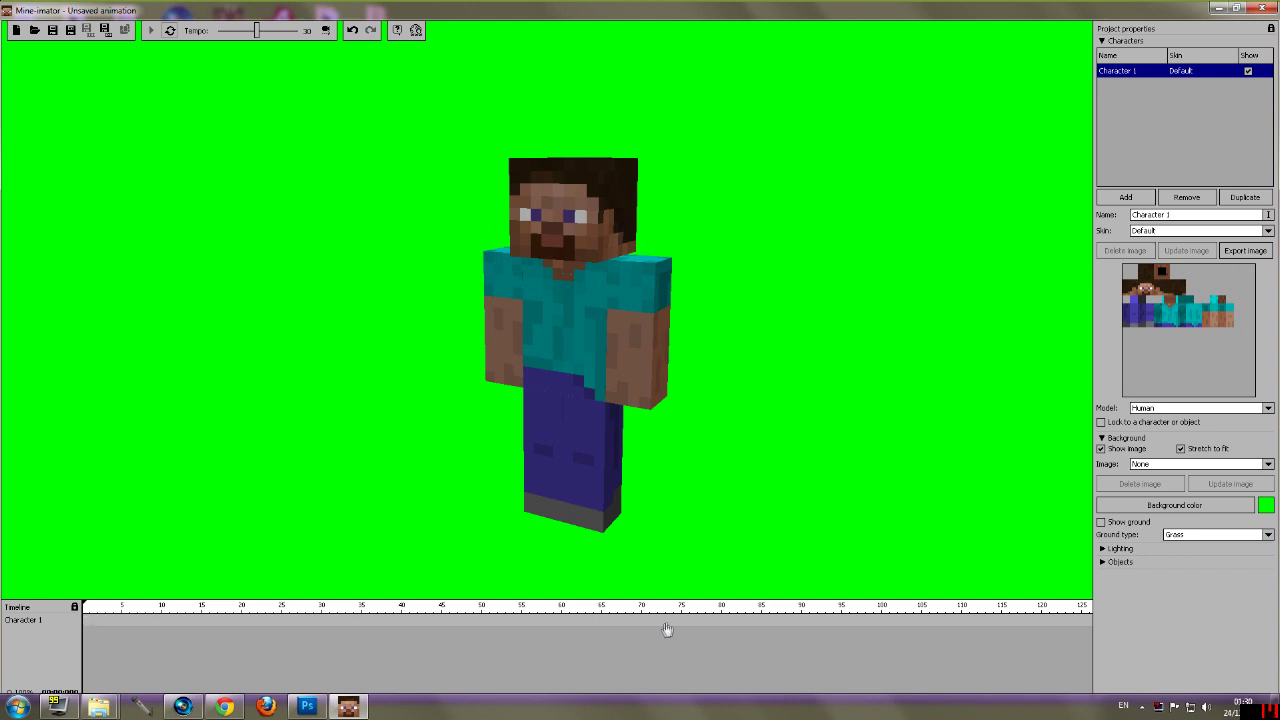
Step: Create a keyframe for Character 1 at the start of the timeline and try selecting its individual body parts for posing
{"action": "left_click", "coordinate": [85, 625]}
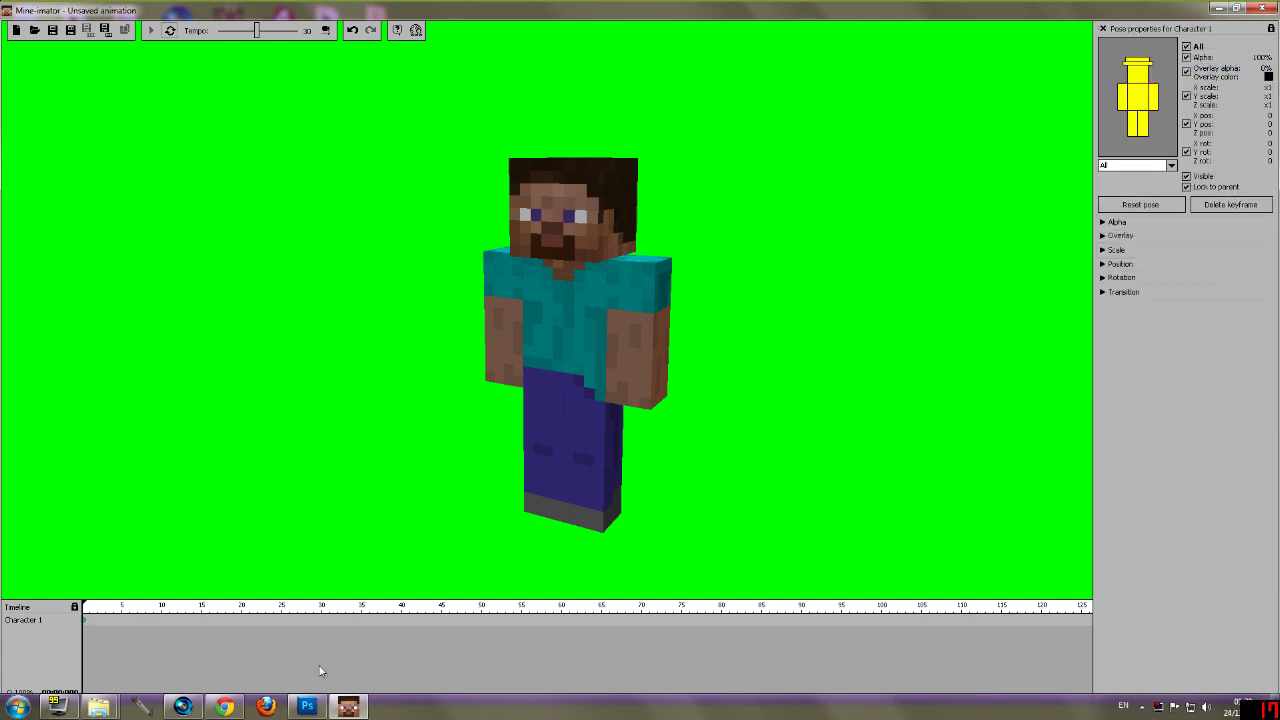
{"action": "left_click", "coordinate": [1137, 80]}
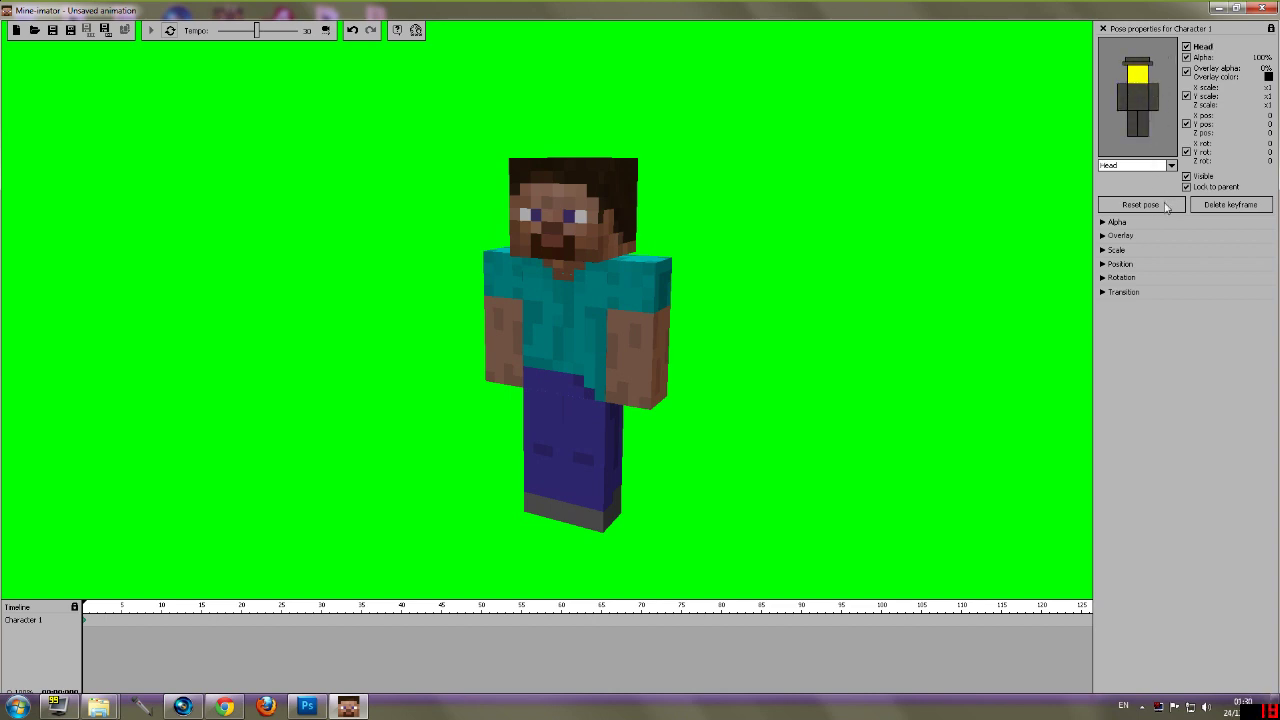
{"action": "left_click", "coordinate": [1159, 147]}
{"action": "left_click", "coordinate": [1143, 66]}
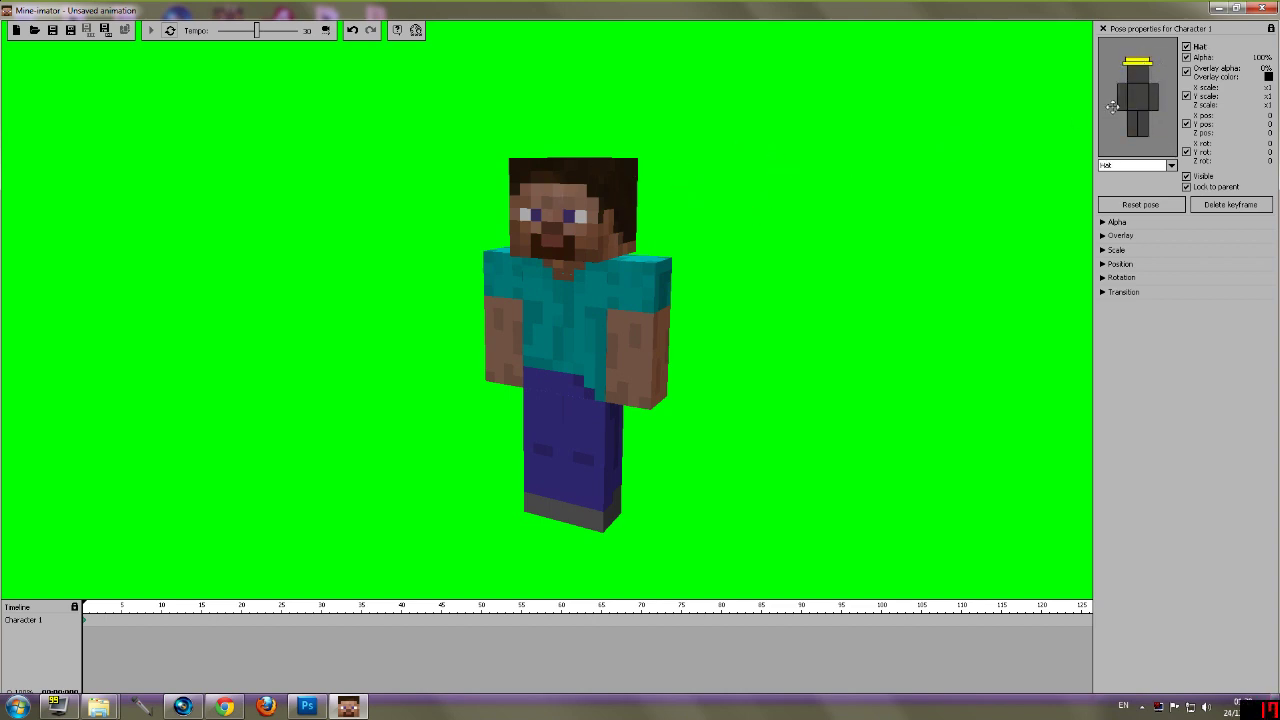
{"action": "left_click", "coordinate": [1121, 100]}
{"action": "left_click", "coordinate": [1138, 97]}
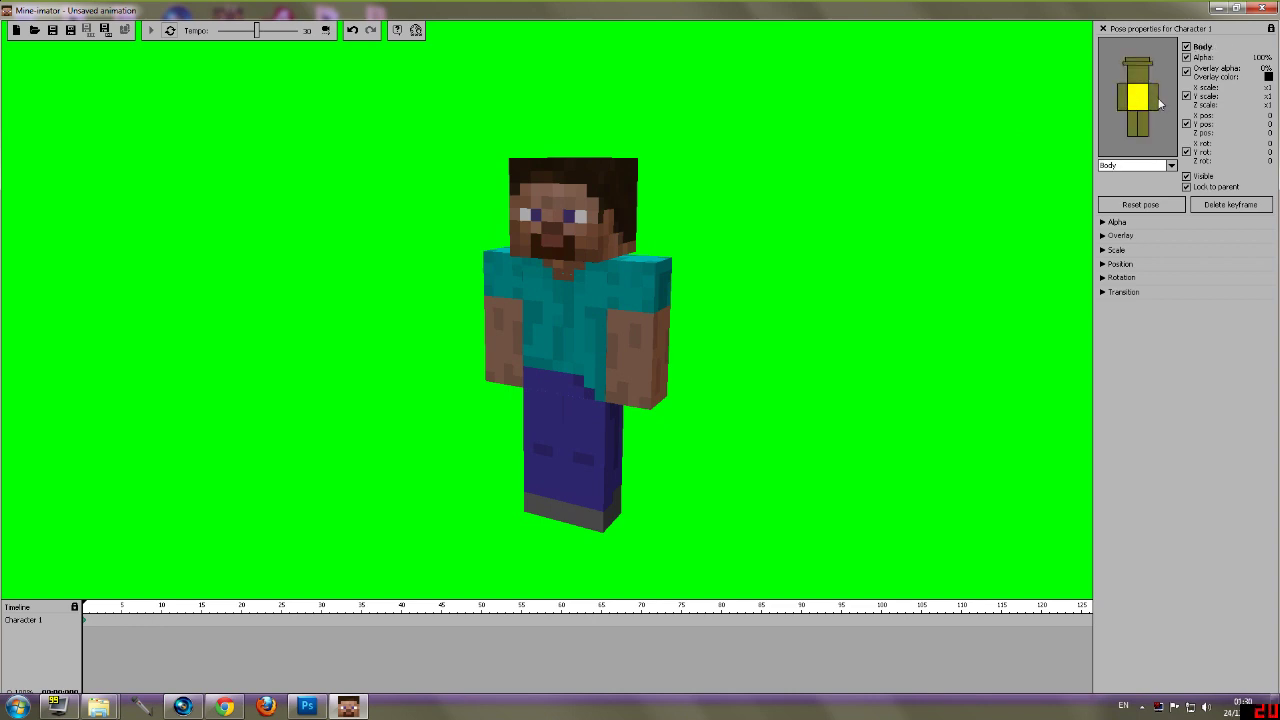
{"action": "left_click", "coordinate": [1160, 103]}
{"action": "left_click", "coordinate": [1147, 135]}
{"action": "left_click", "coordinate": [1132, 124]}
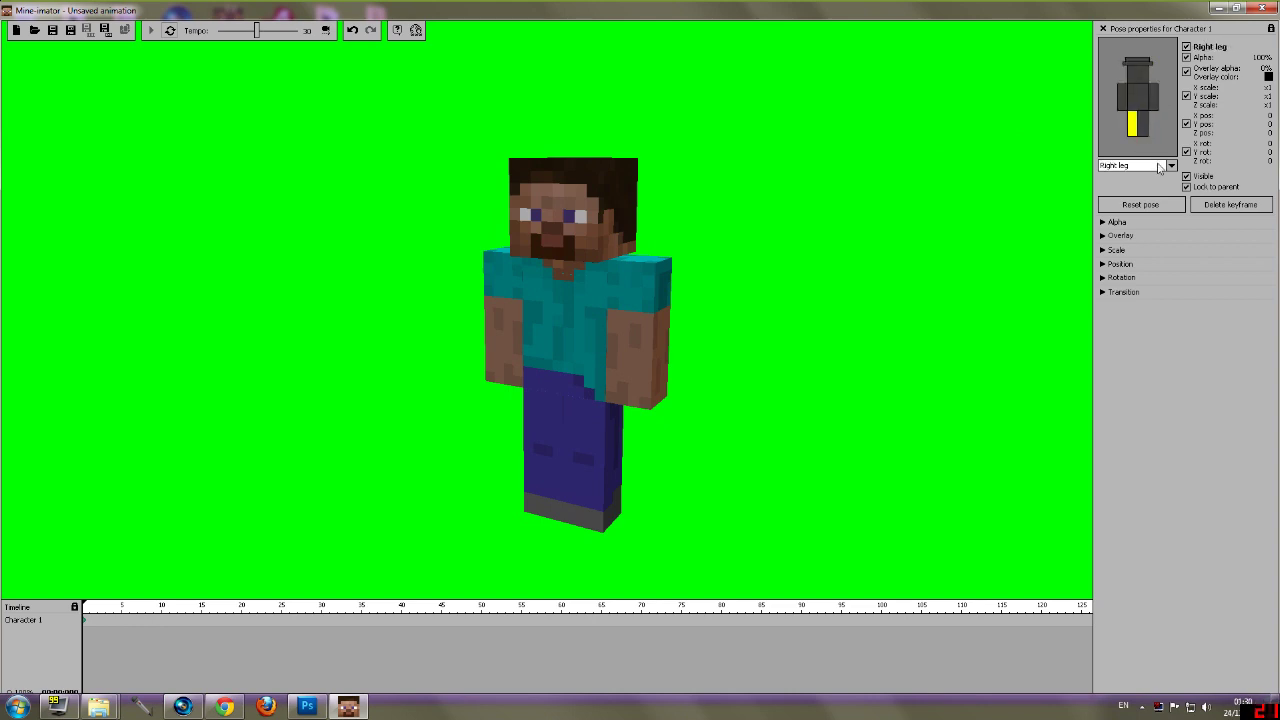
Step: Rotate the character's head so that its face turns toward the camera
{"action": "left_click", "coordinate": [1138, 73]}
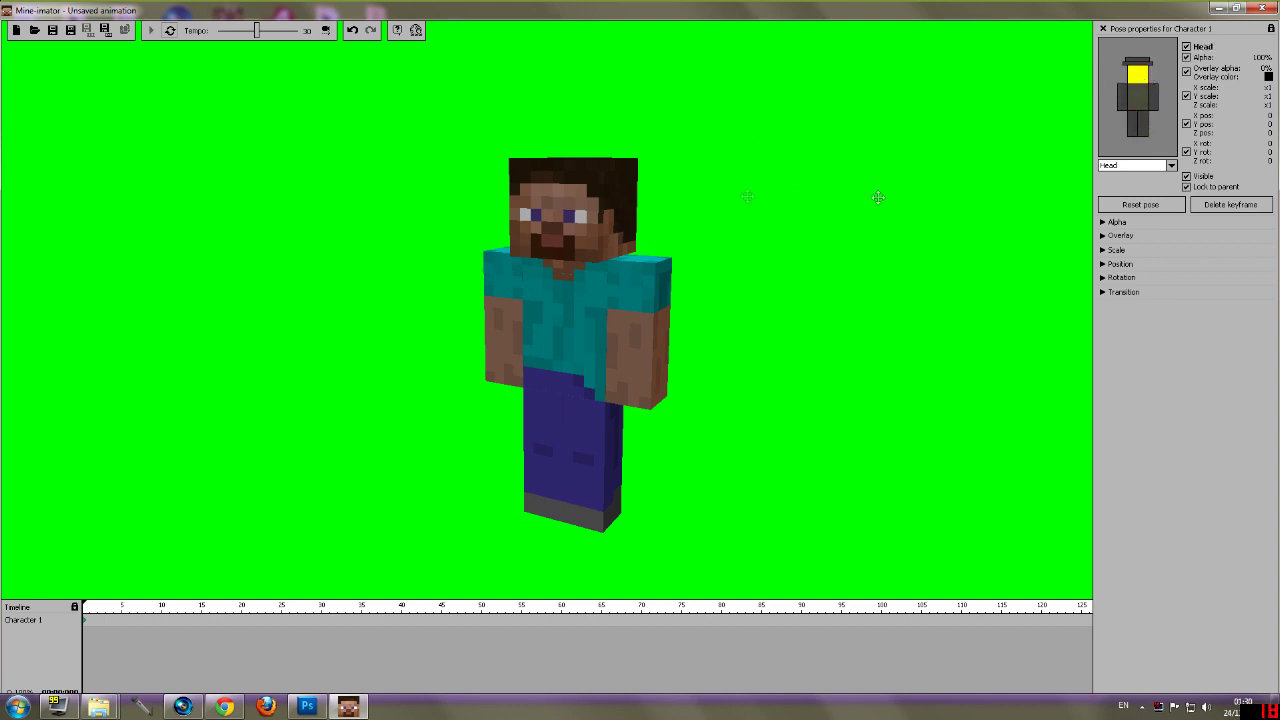
{"action": "left_click", "coordinate": [1103, 278]}
{"action": "left_click_drag", "start_coordinate": [1150, 313], "coordinate": [1260, 303]}
Step: Rotate the left arm forward, the right arm outward and the legs apart, with the right leg at about X -12, Y -6, Z 5
{"action": "left_click", "coordinate": [1148, 101]}
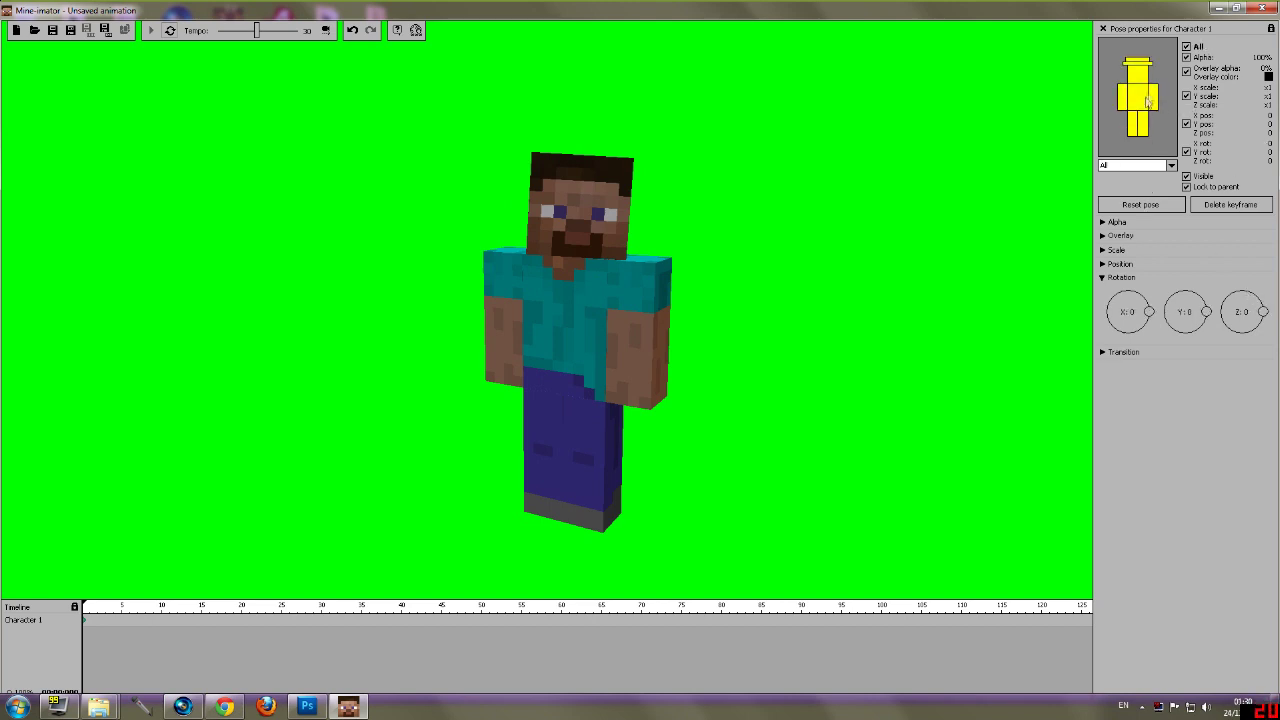
{"action": "left_click", "coordinate": [1154, 97]}
{"action": "left_click_drag", "start_coordinate": [1148, 312], "coordinate": [1147, 320]}
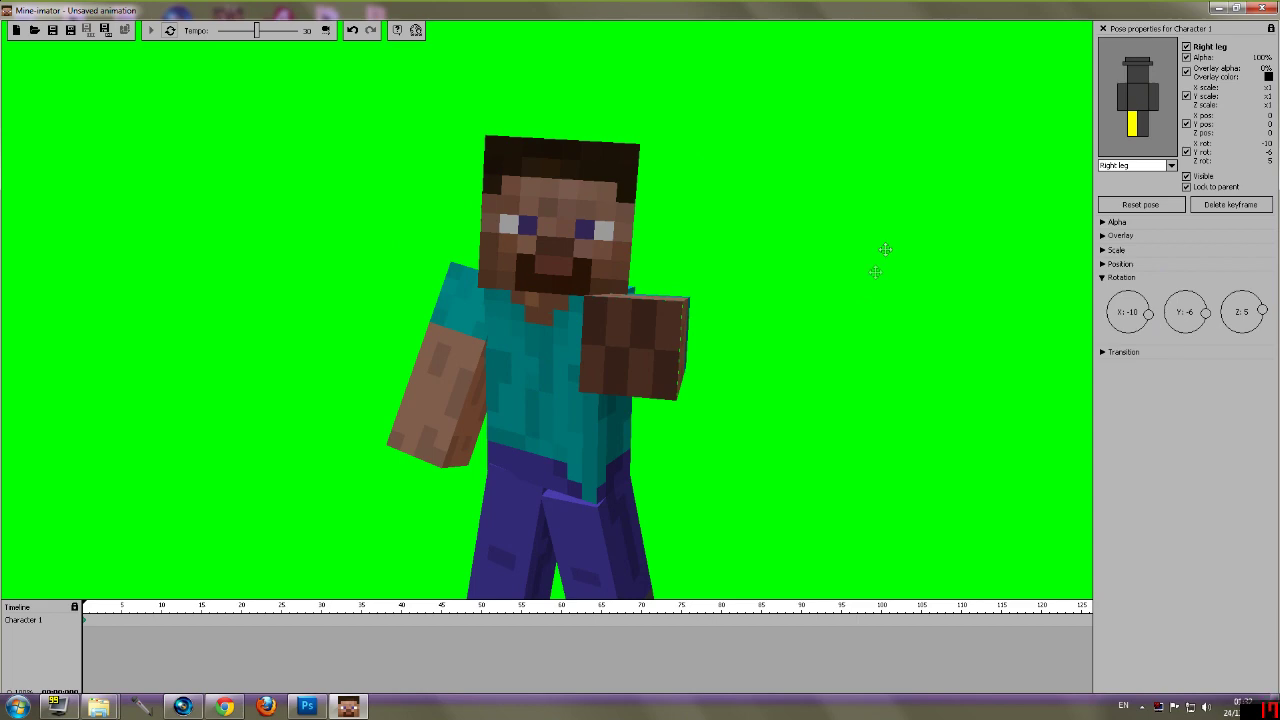
Step: Frame the posed character close up from the front, with the raised arm toward the camera, and switch back to Photoshop
{"action": "left_click_drag", "start_coordinate": [885, 250], "coordinate": [593, 394]}
{"action": "scroll", "coordinate": [560, 322], "scroll_direction": "up", "scroll_amount": 5}
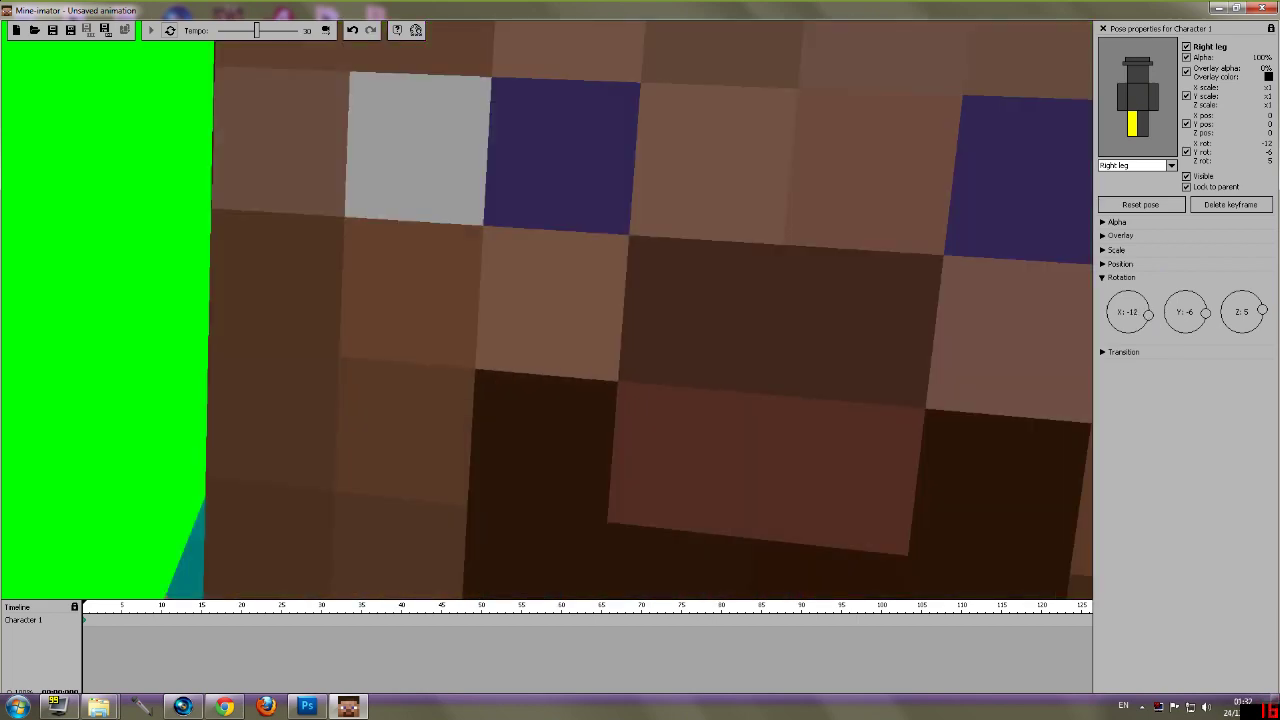
{"action": "scroll", "coordinate": [560, 322], "scroll_direction": "down", "scroll_amount": 8}
{"action": "key", "text": "s"}
{"action": "key", "text": "a"}
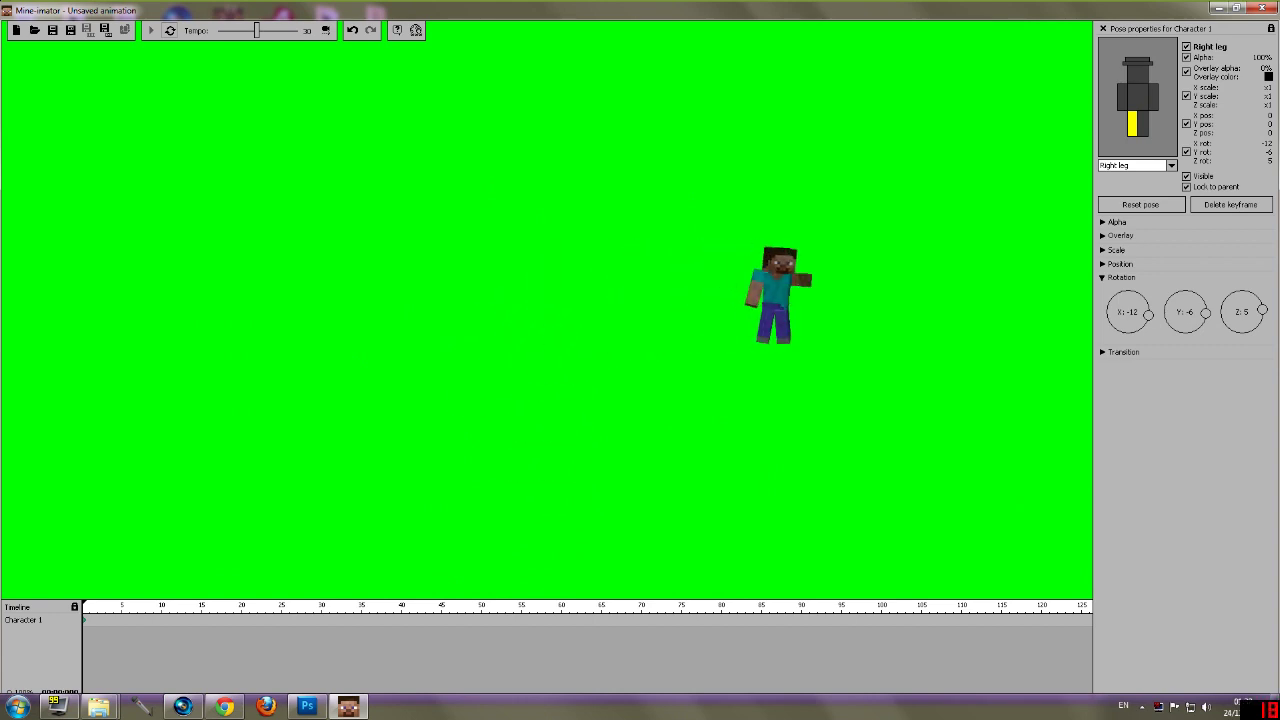
{"action": "key", "text": "w"}
{"action": "key", "text": "w"}
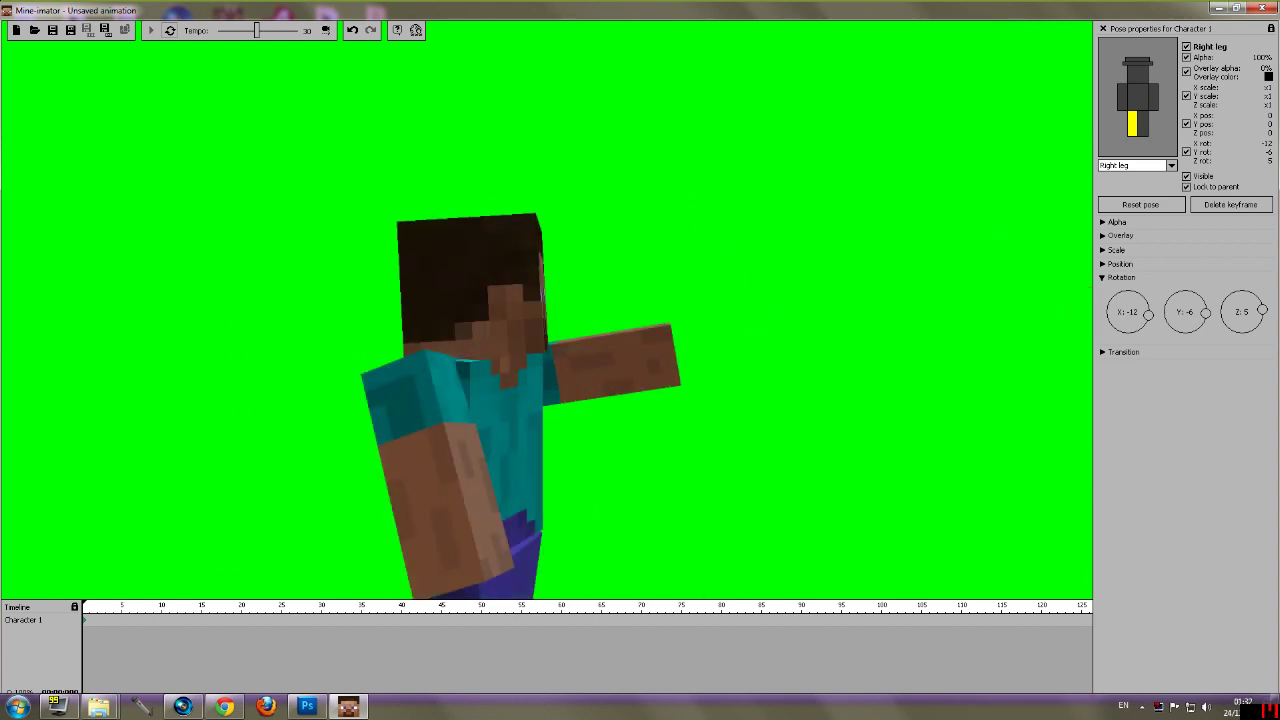
{"action": "key", "text": "d"}
{"action": "key", "text": "s"}
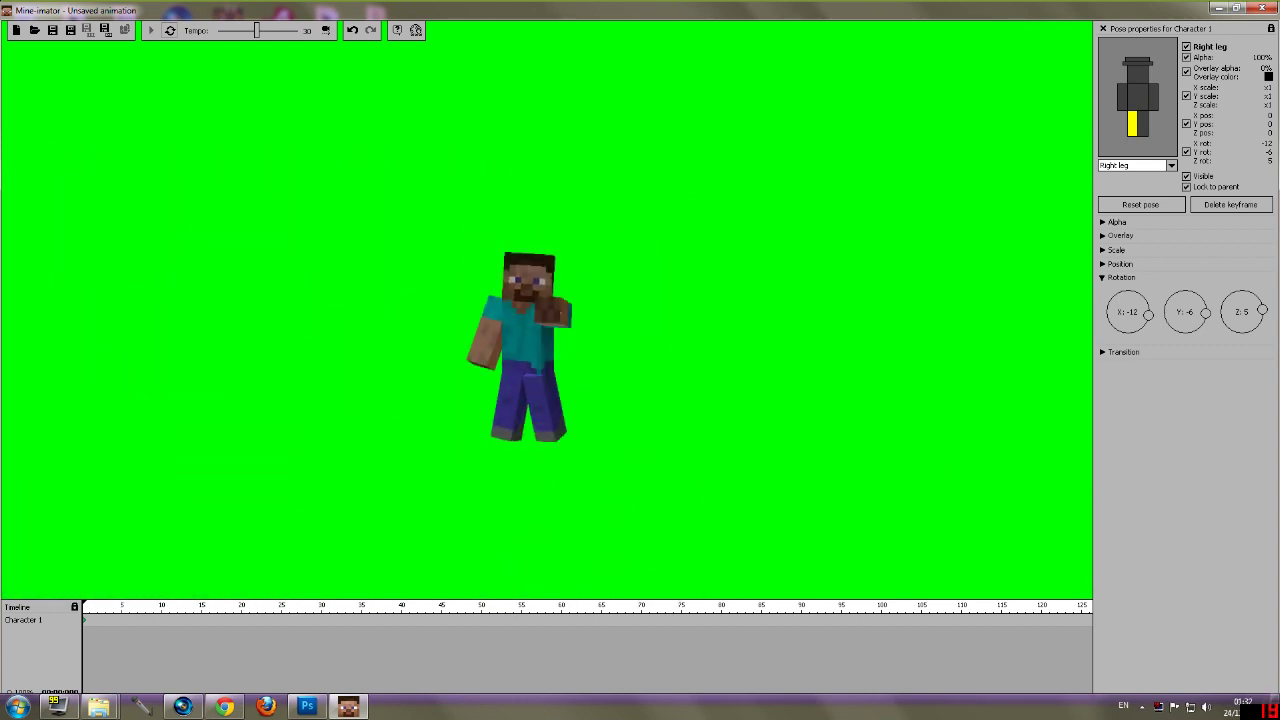
{"action": "key", "text": "w"}
{"action": "key", "text": "w"}
{"action": "key", "text": "a"}
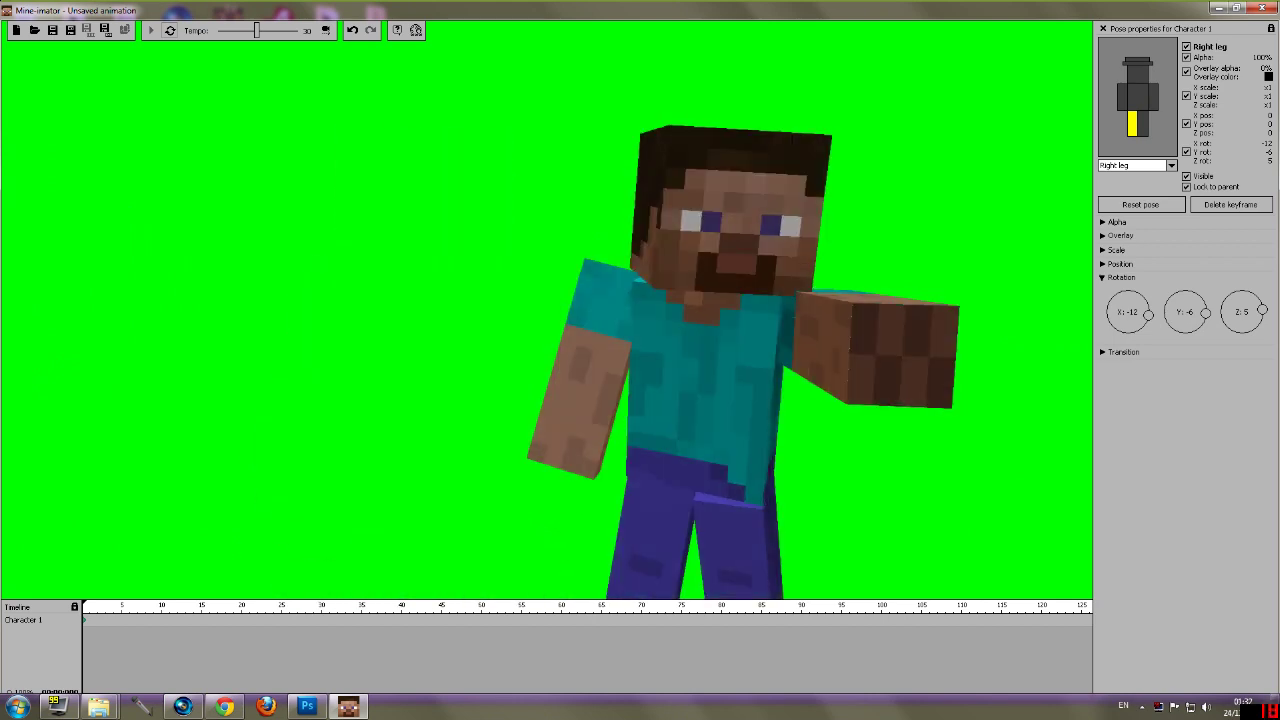
{"action": "key", "text": "d"}
{"action": "key", "text": "s"}
{"action": "key", "text": "a"}
{"action": "key", "text": "w"}
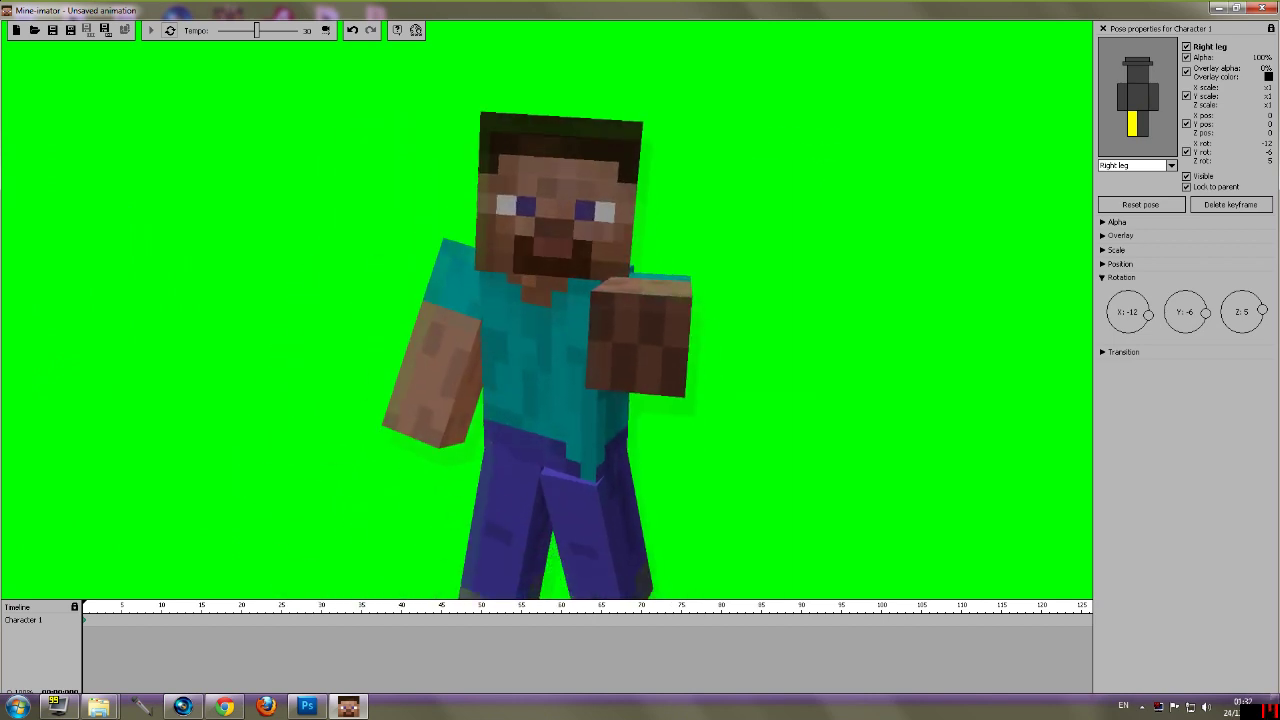
{"action": "left_click_drag", "start_coordinate": [546, 310], "coordinate": [542, 303]}
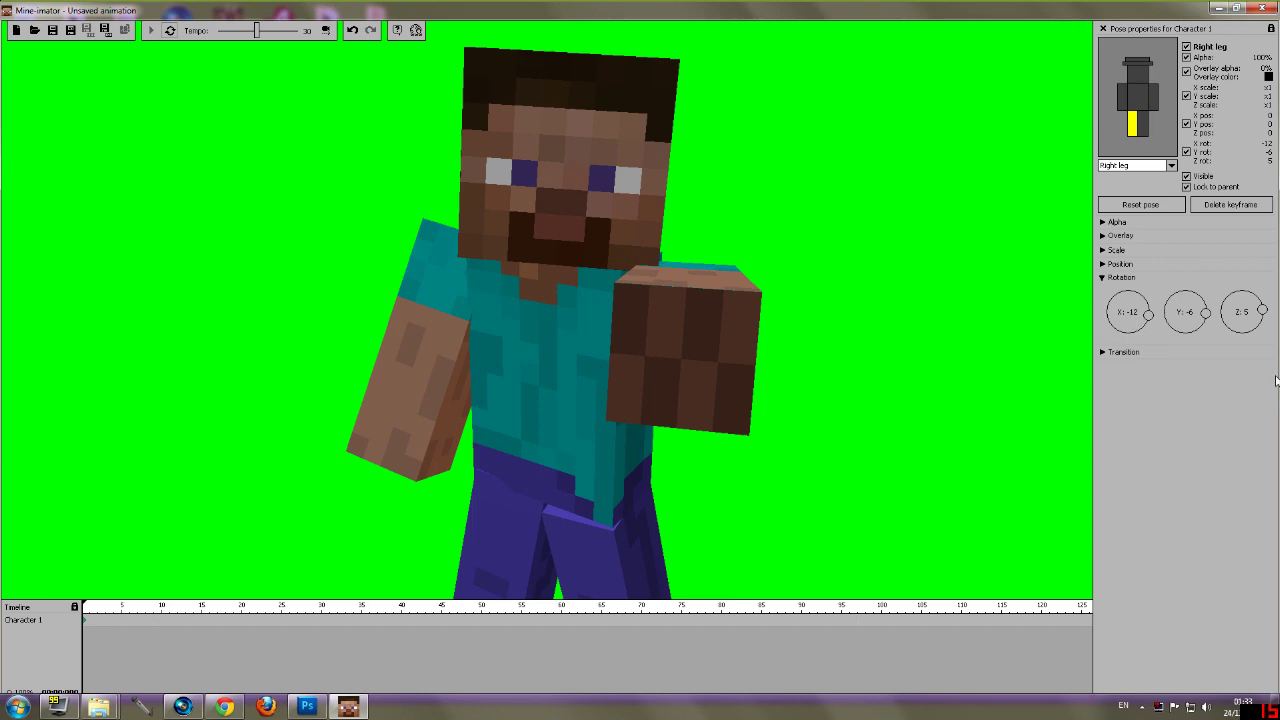
{"action": "left_click", "coordinate": [307, 706]}
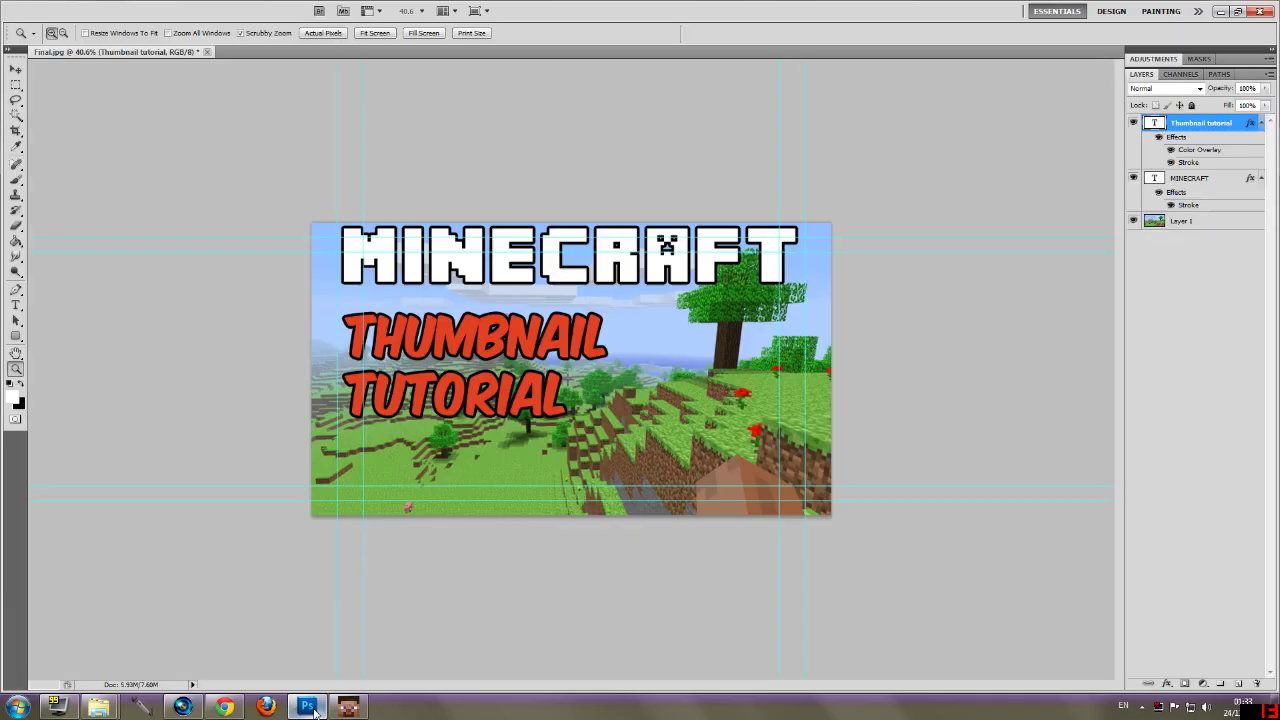
Step: Paste the copied character screenshot as a new layer and delete its green background with the Magic Wand at tolerance 32
{"action": "key", "text": "ctrl+v"}
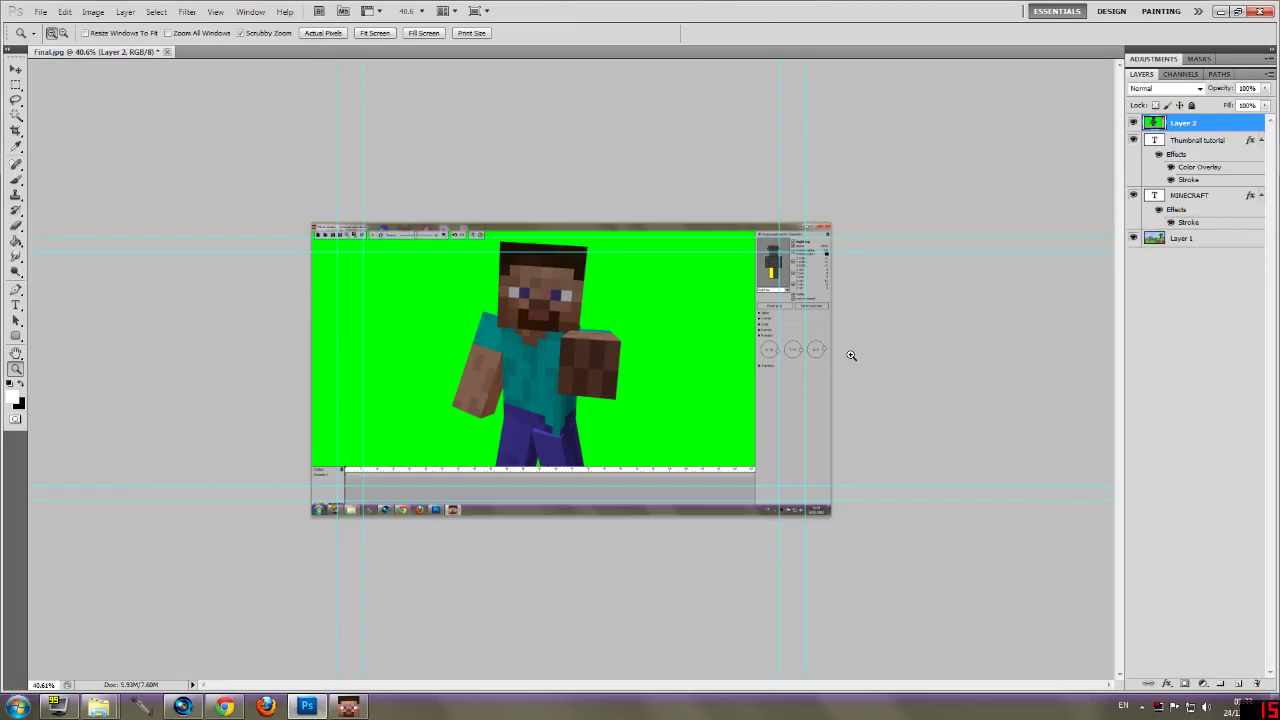
{"action": "left_click", "coordinate": [16, 116]}
{"action": "left_click", "coordinate": [16, 117]}
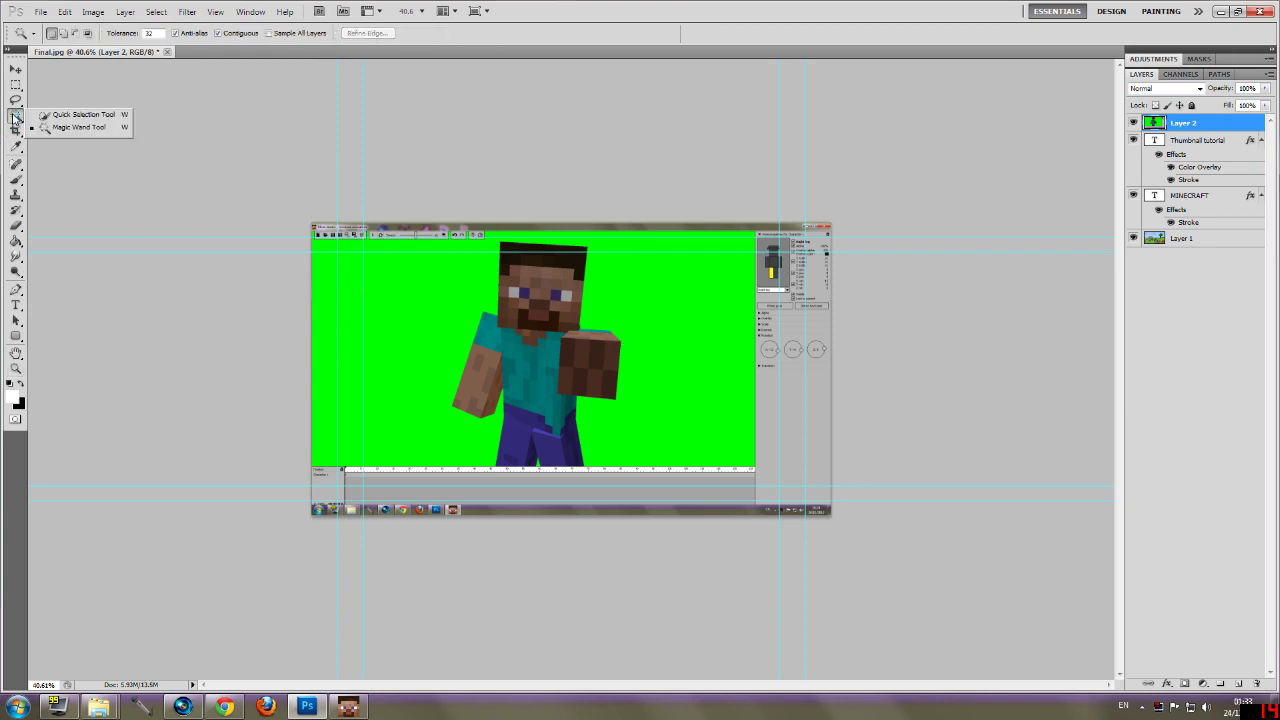
{"action": "left_click", "coordinate": [75, 115]}
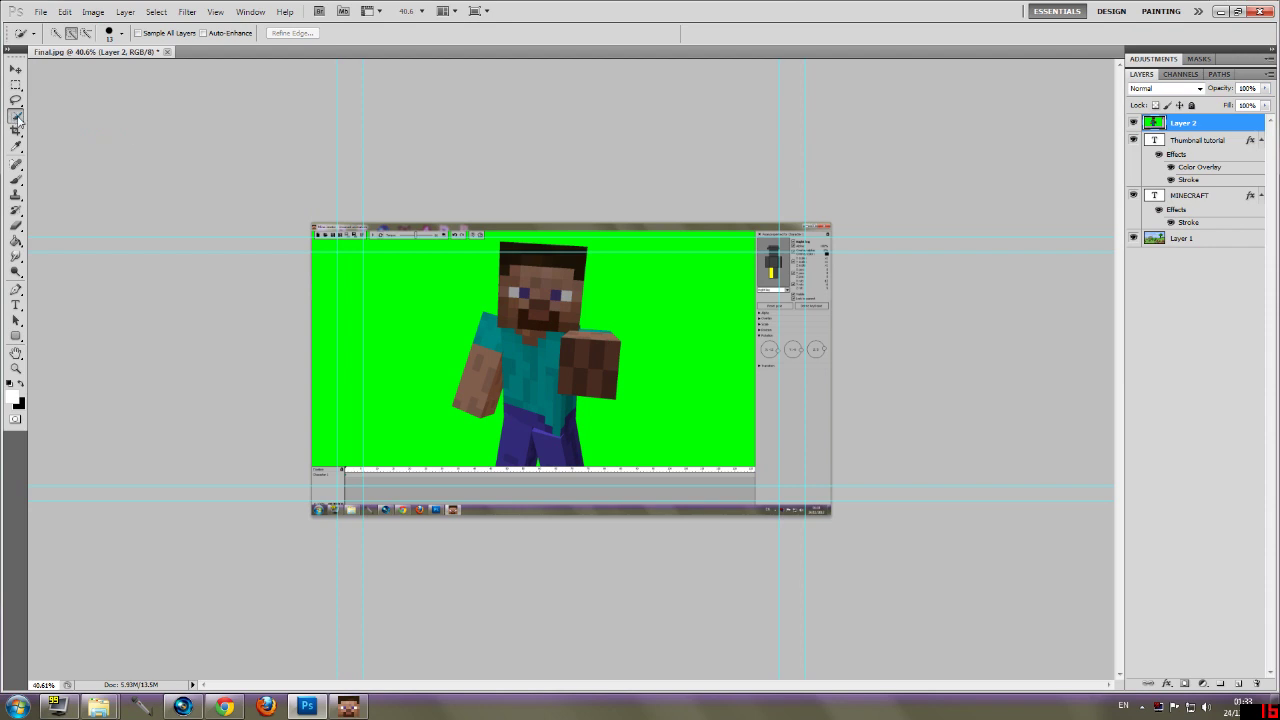
{"action": "left_click", "coordinate": [16, 116]}
{"action": "left_click", "coordinate": [75, 129]}
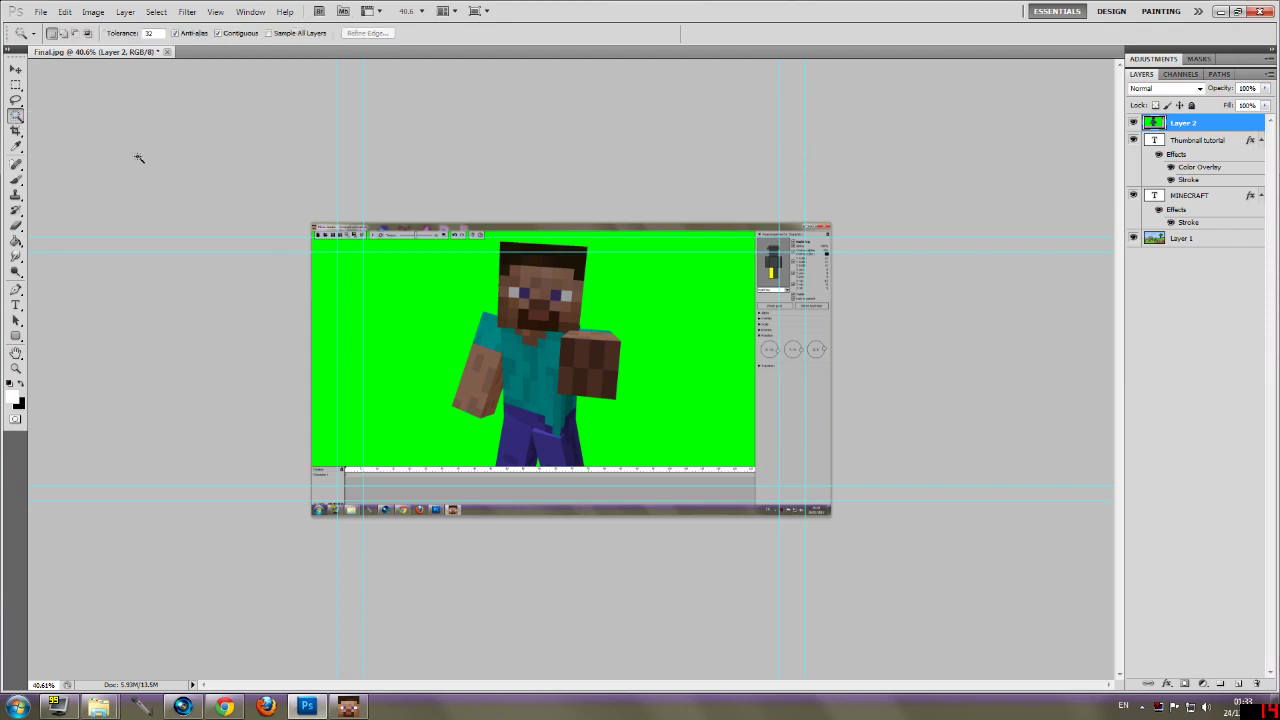
{"action": "left_click", "coordinate": [402, 340]}
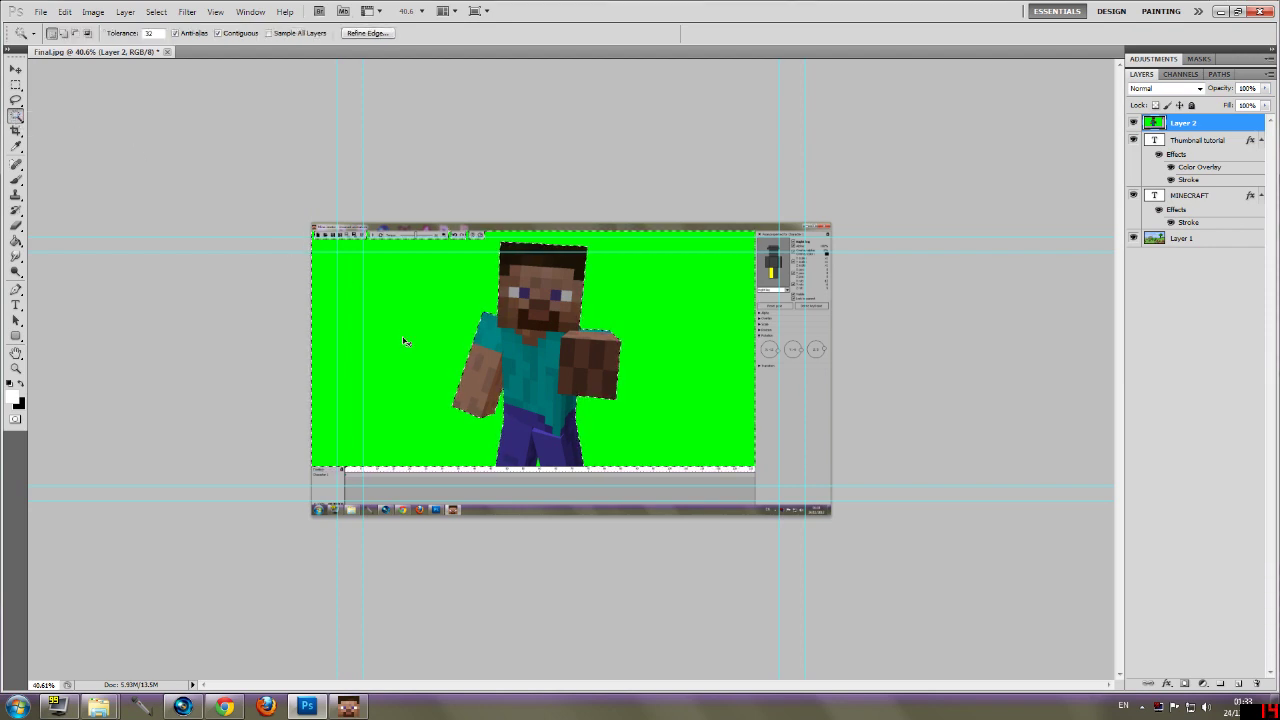
{"action": "key", "text": "Delete"}
{"action": "key", "text": "ctrl+d"}
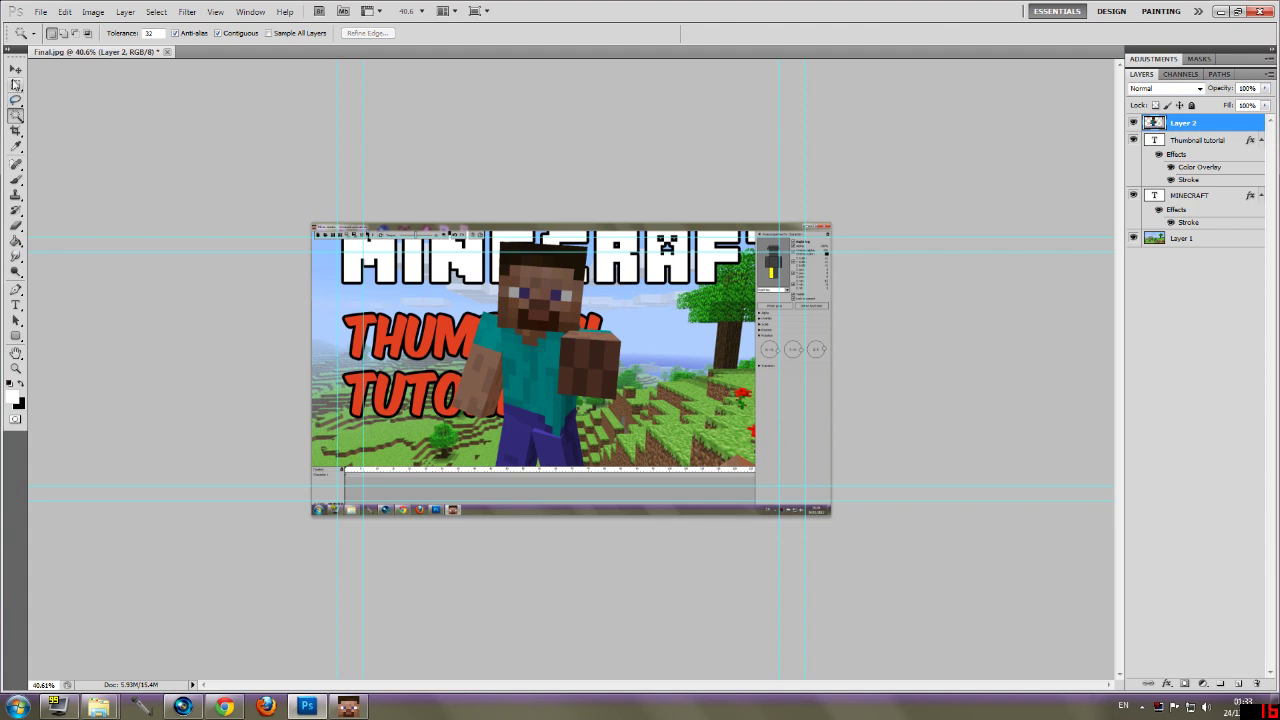
Step: Select the leftover Mine-imator interface strips along all edges of the pasted layer, delete them and deselect
{"action": "left_click", "coordinate": [16, 84]}
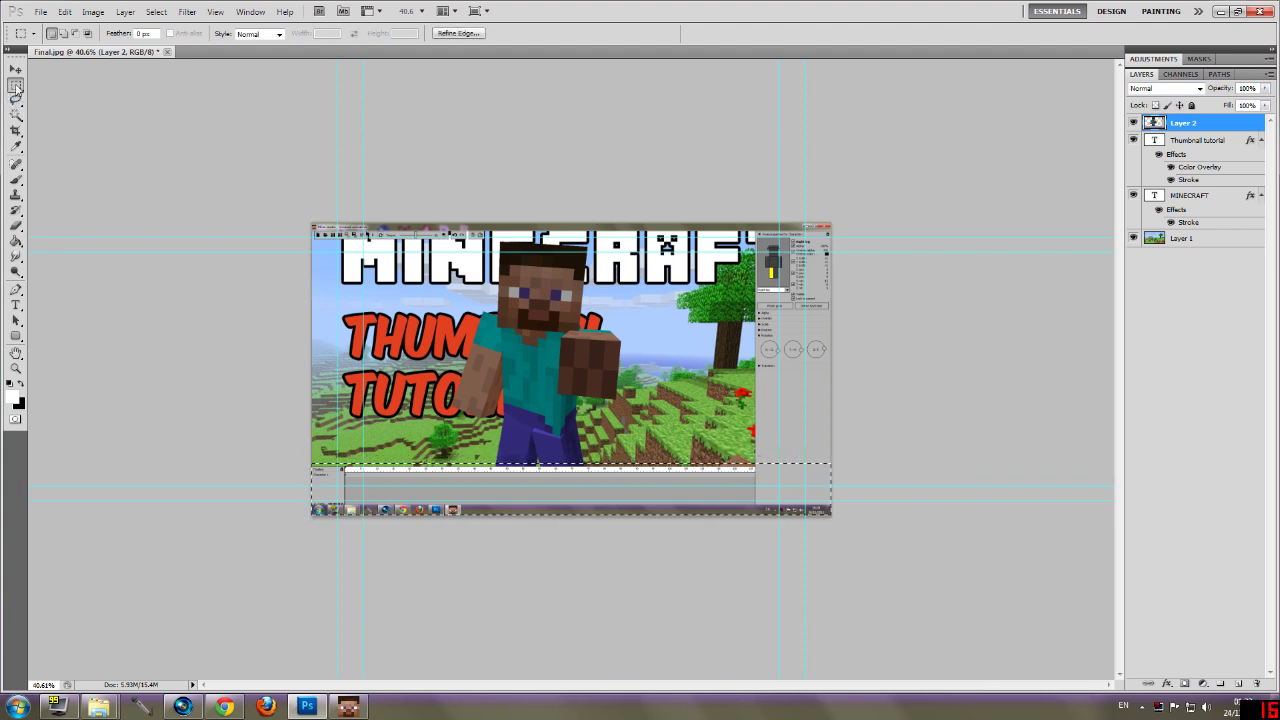
{"action": "key", "text": "shift"}
{"action": "left_click_drag", "start_coordinate": [754, 218], "coordinate": [903, 540]}
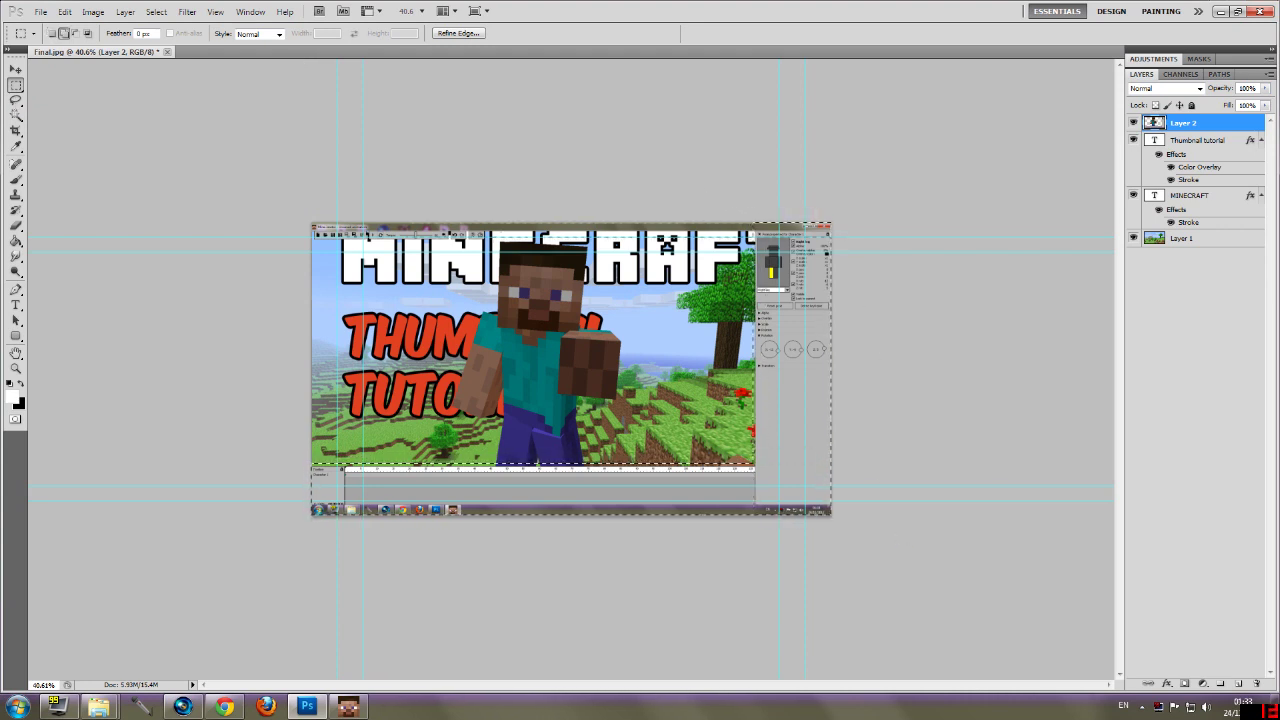
{"action": "left_click_drag", "start_coordinate": [770, 215], "coordinate": [224, 237]}
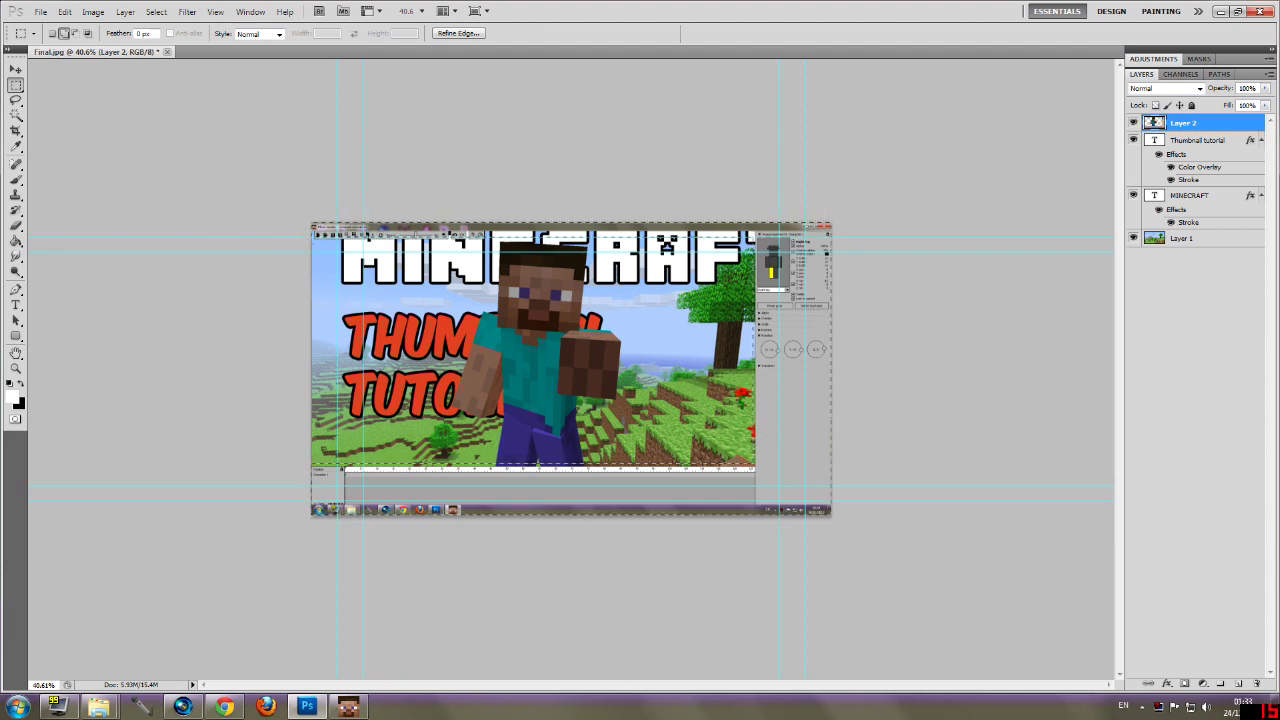
{"action": "left_click_drag", "start_coordinate": [300, 244], "coordinate": [485, 236]}
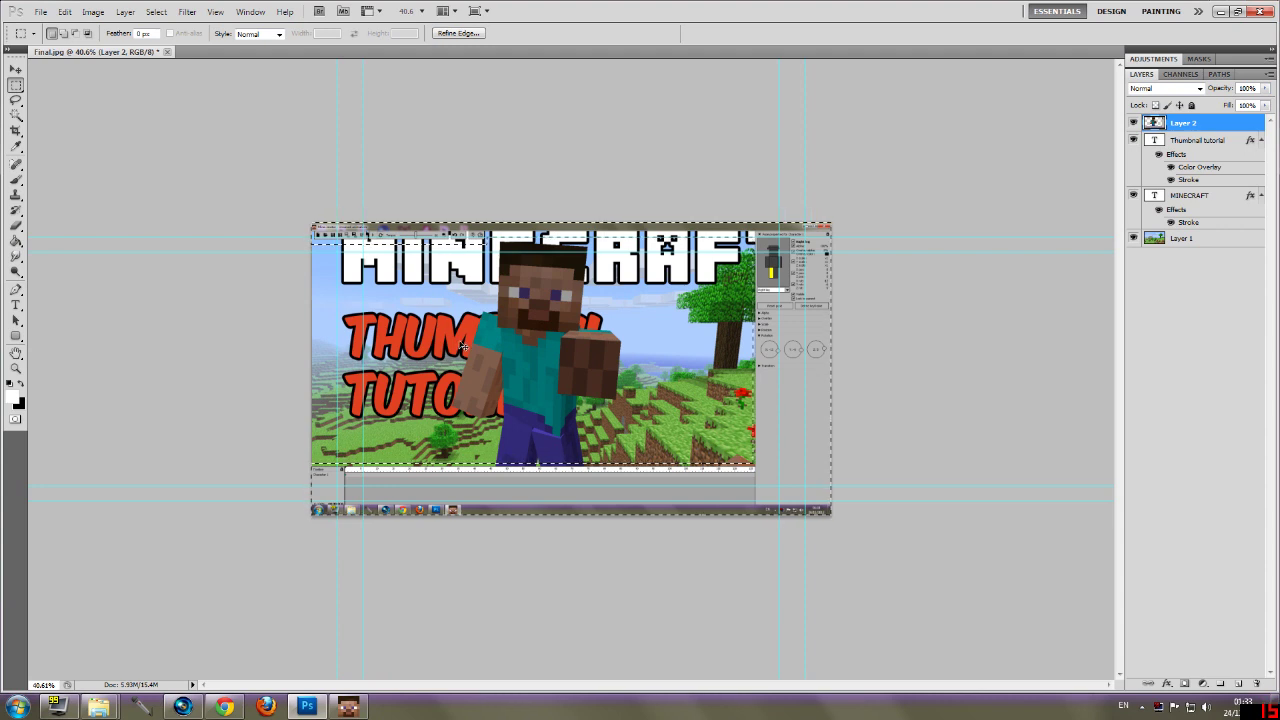
{"action": "key", "text": "Delete"}
{"action": "key", "text": "ctrl+d"}
Step: Move the character to the lower right of the thumbnail and enlarge it to about 115% width and 107% height
{"action": "left_click", "coordinate": [15, 68]}
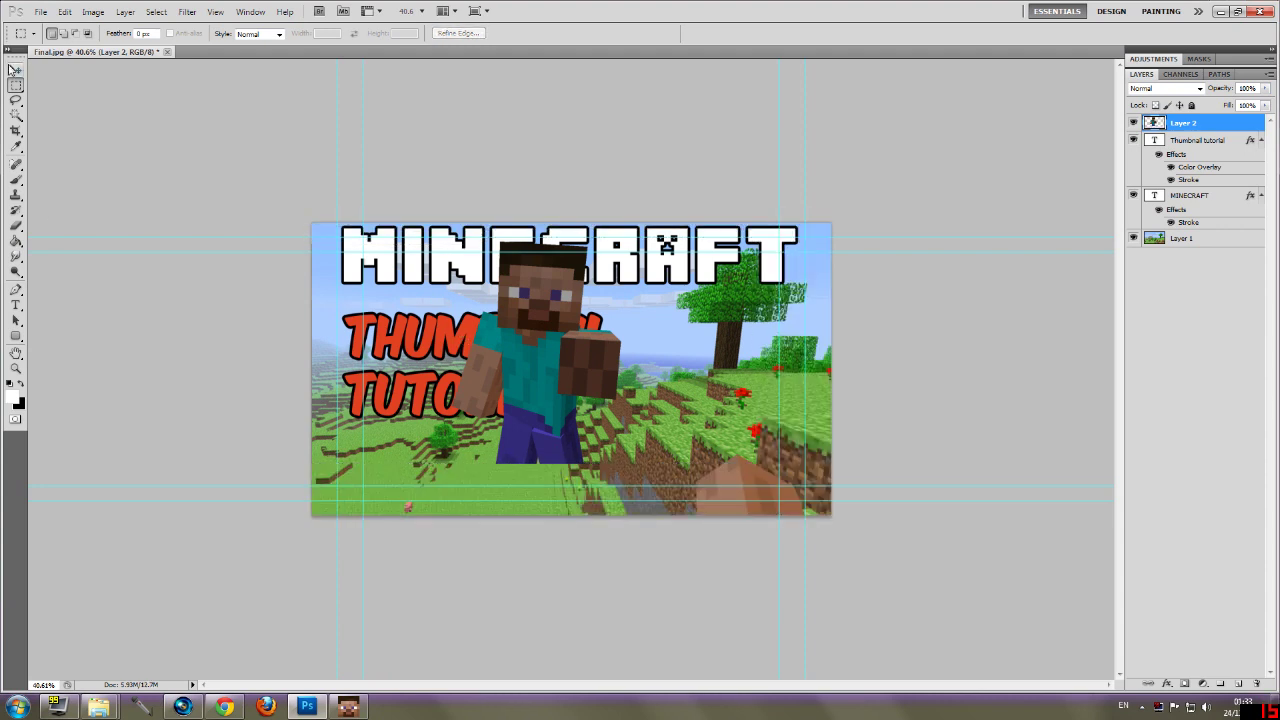
{"action": "left_click_drag", "start_coordinate": [615, 381], "coordinate": [718, 410]}
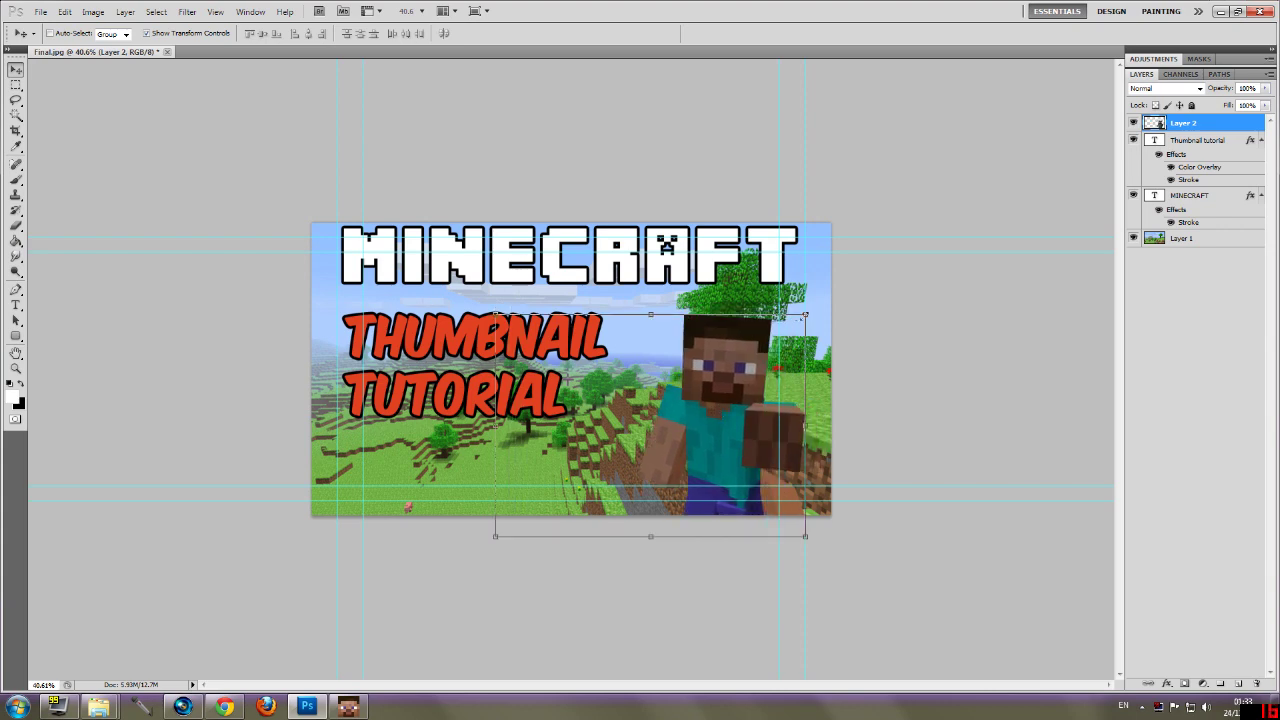
{"action": "left_click_drag", "start_coordinate": [805, 315], "coordinate": [856, 298]}
{"action": "left_click_drag", "start_coordinate": [768, 402], "coordinate": [735, 400]}
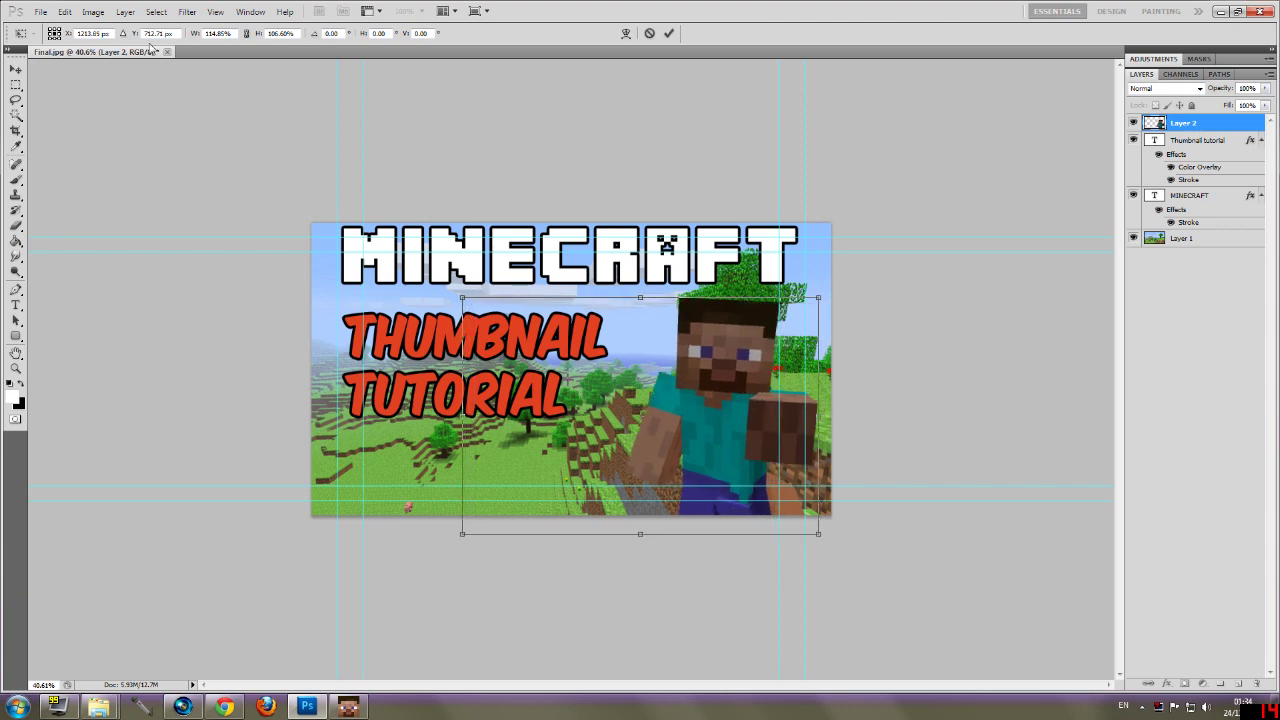
{"action": "left_click", "coordinate": [125, 12]}
{"action": "left_click", "coordinate": [12, 66]}
{"action": "left_click", "coordinate": [12, 67]}
{"action": "left_click", "coordinate": [592, 263]}
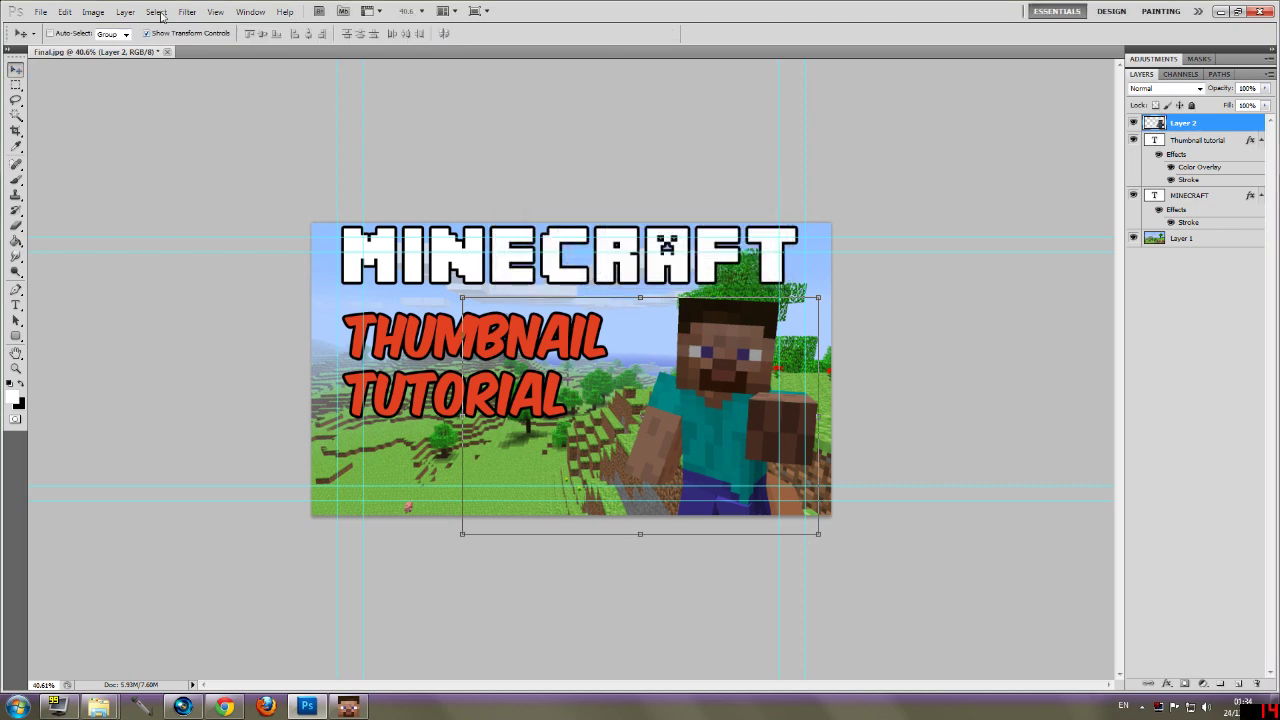
Step: Add a black 10 px outside Stroke to the character layer
{"action": "left_click", "coordinate": [125, 12]}
{"action": "mouse_move", "coordinate": [150, 83]}
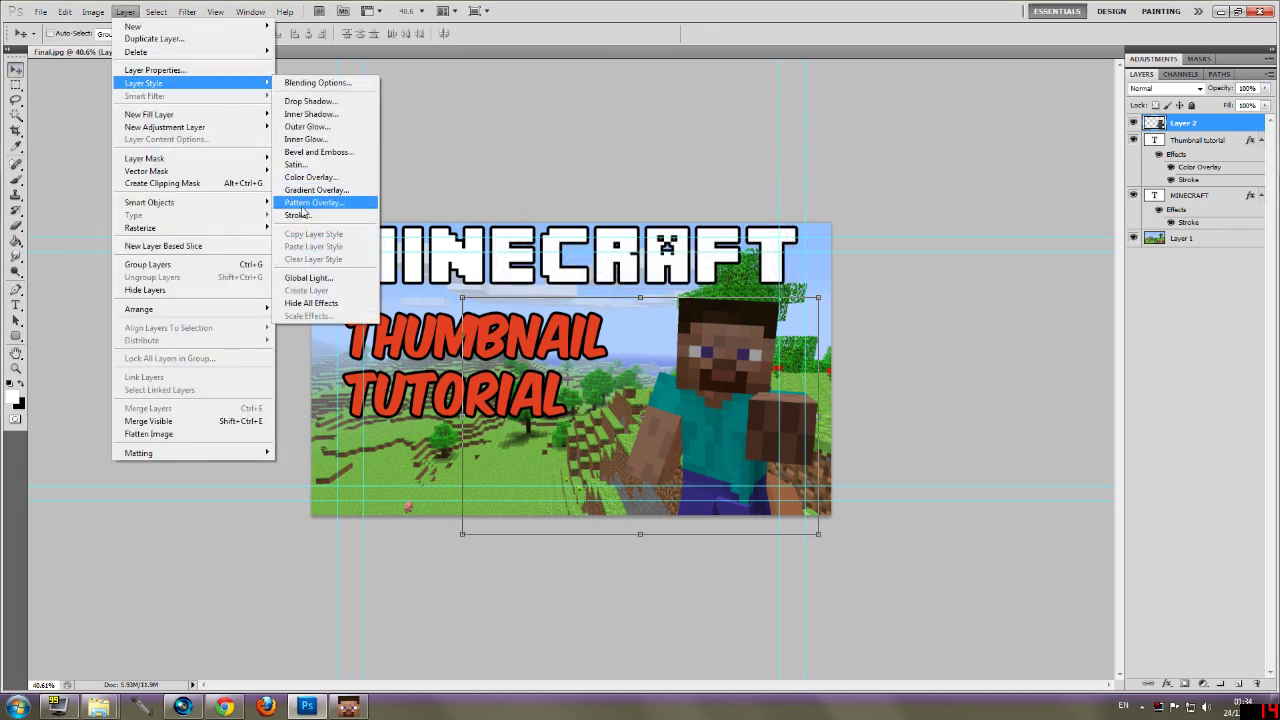
{"action": "left_click", "coordinate": [297, 217]}
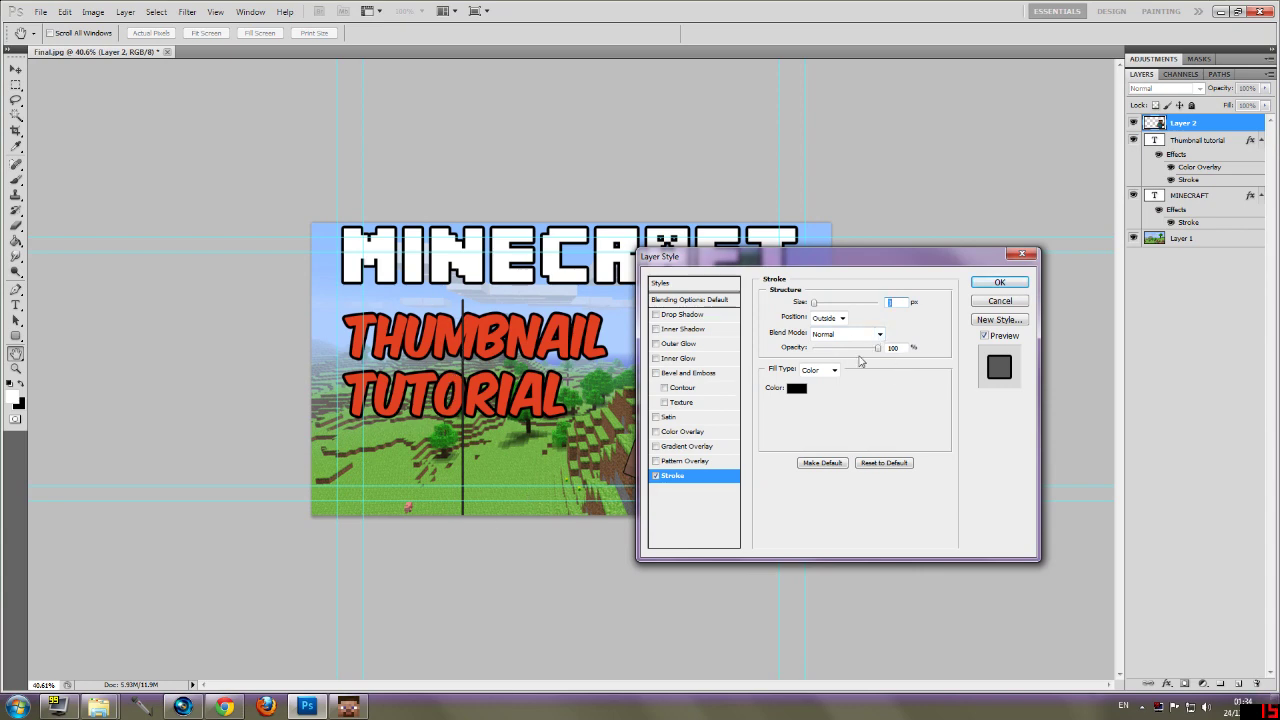
{"action": "type", "text": "10"}
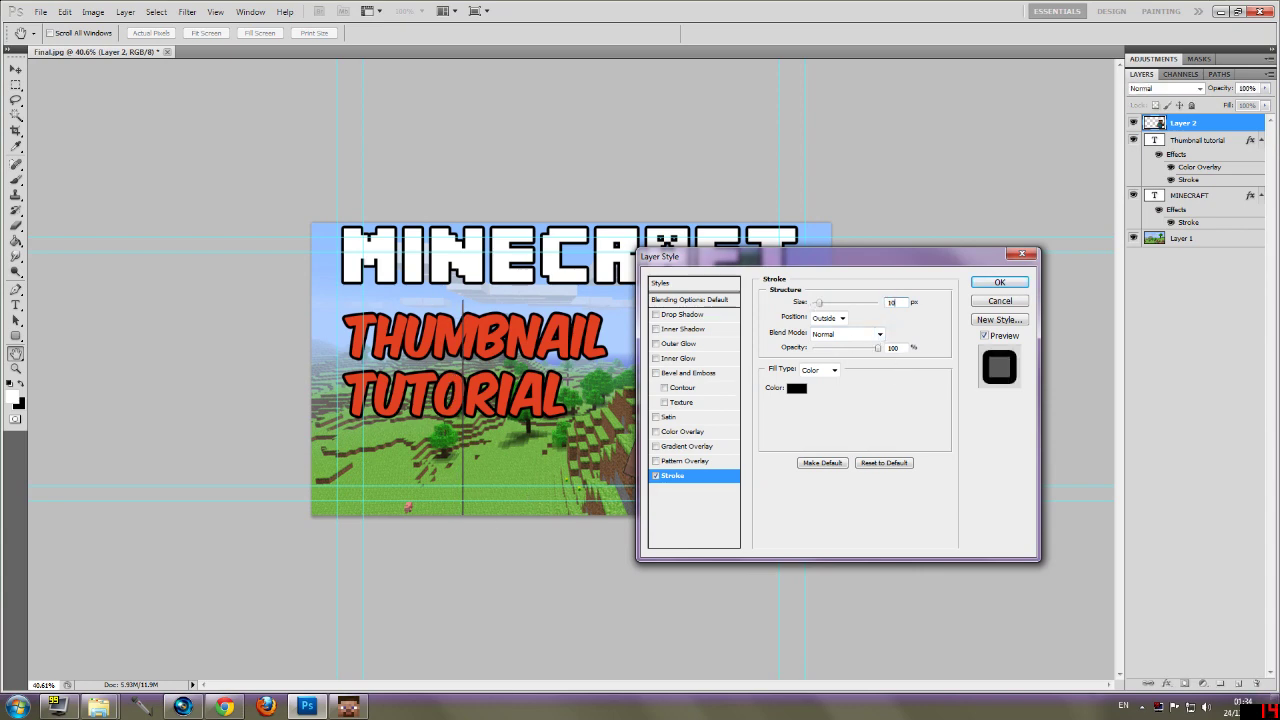
{"action": "left_click", "coordinate": [999, 282]}
{"action": "key", "text": "v"}
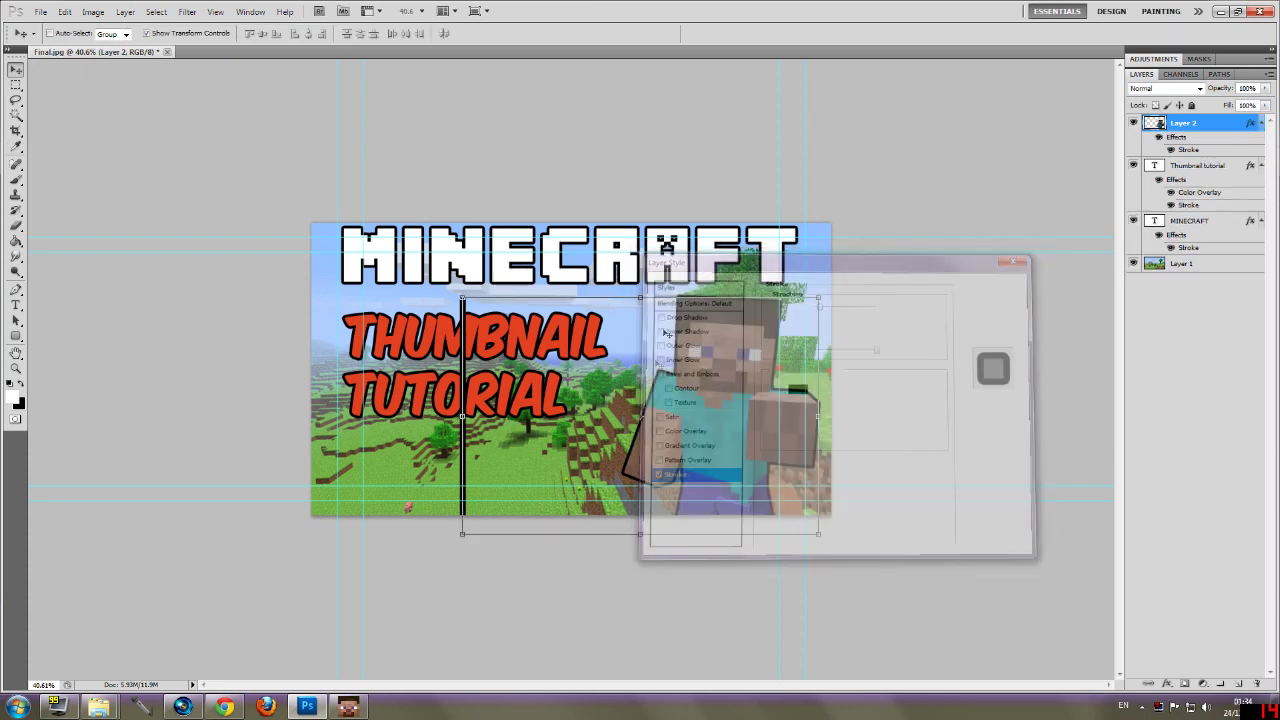
Step: Select and delete the stray vertical line crossing the red text on the character layer, then deselect
{"action": "left_click", "coordinate": [16, 85]}
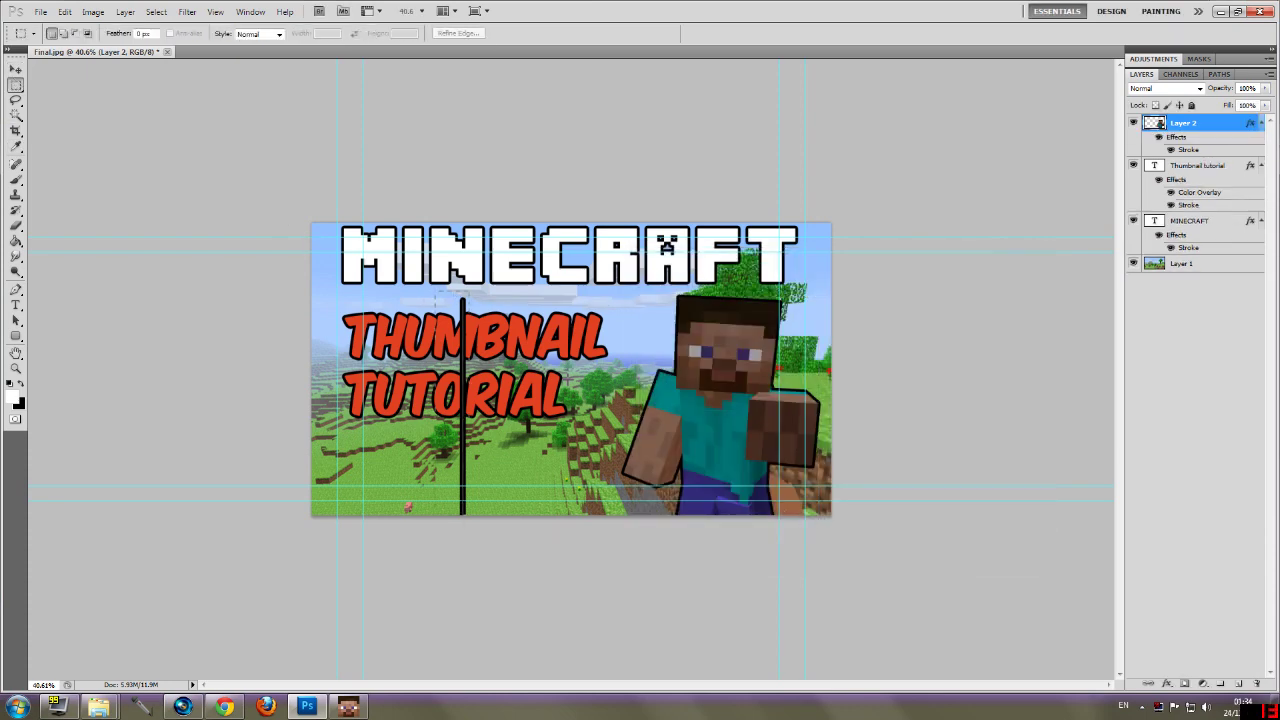
{"action": "left_click_drag", "start_coordinate": [477, 574], "coordinate": [477, 574]}
{"action": "key", "text": "Delete"}
{"action": "key", "text": "ctrl+d"}
{"action": "key", "text": "v"}
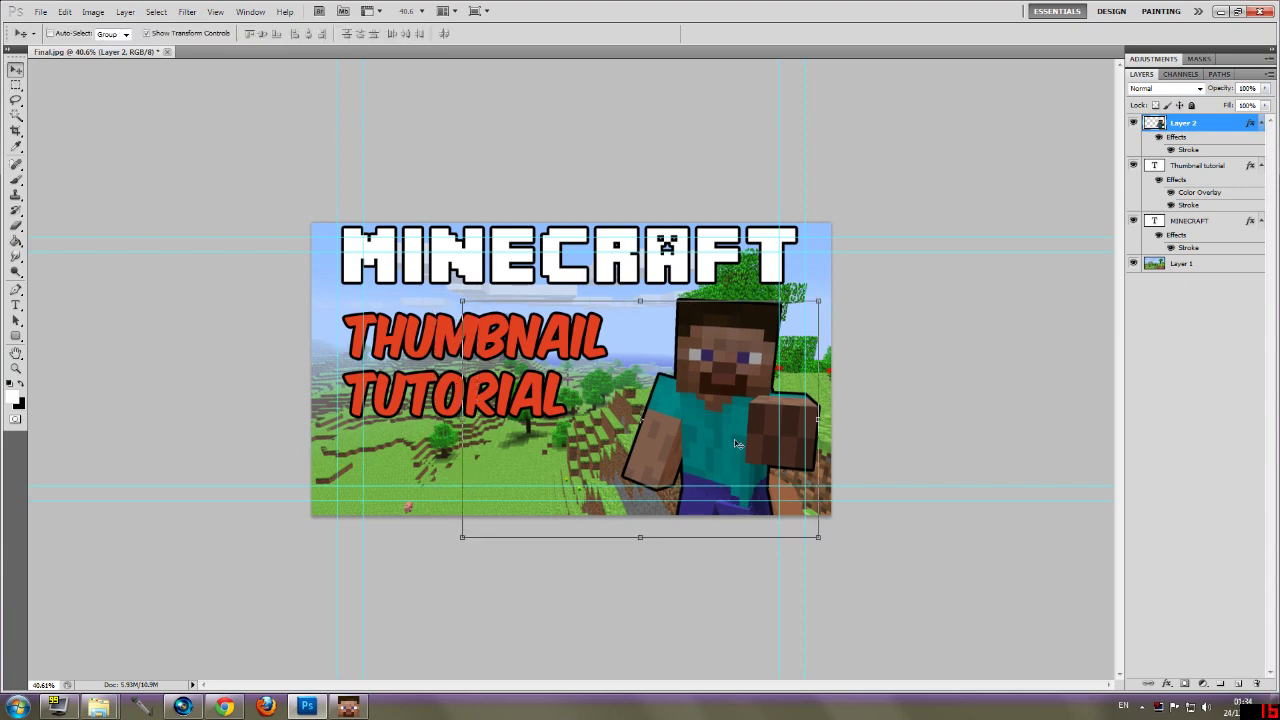
Step: Narrow the character to about 93.6% width, shift it right to about X 1246 px and apply the transformation
{"action": "left_click_drag", "start_coordinate": [820, 420], "coordinate": [795, 421]}
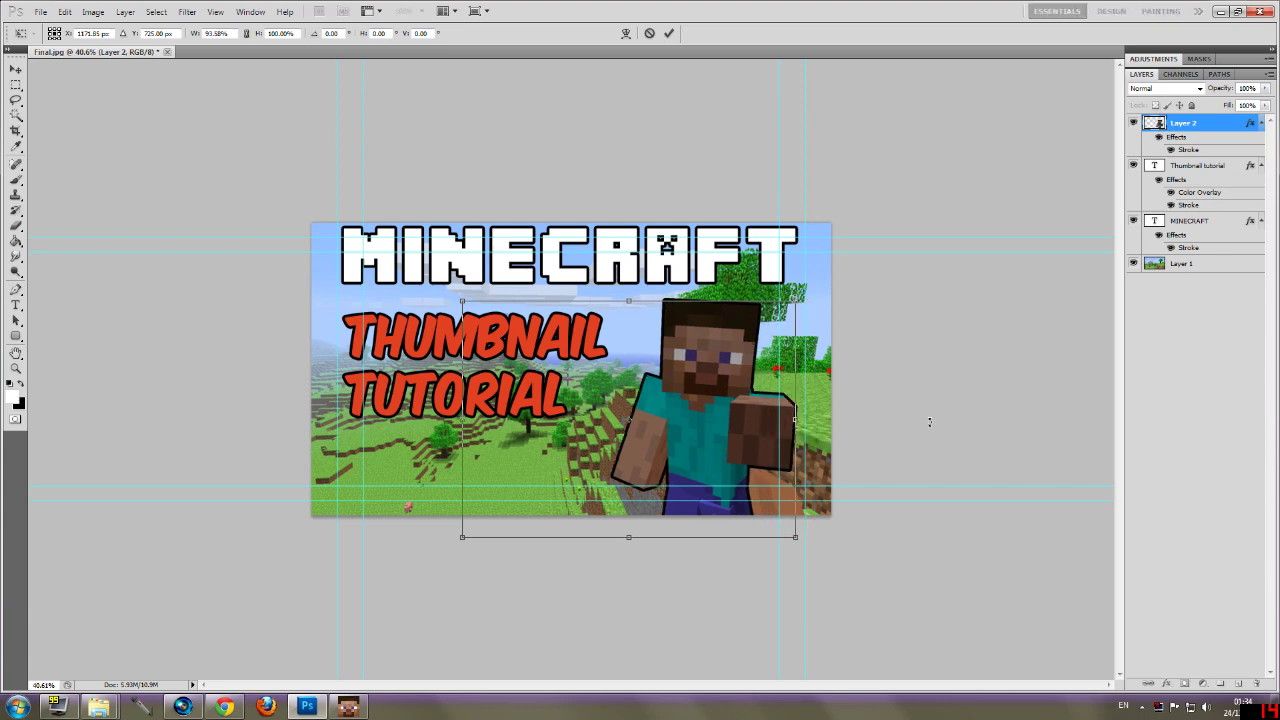
{"action": "key", "text": "Right"}
{"action": "key", "text": "Right"}
{"action": "key", "text": "Right"}
{"action": "key", "text": "Right"}
{"action": "key", "text": "Right"}
{"action": "key", "text": "Right"}
{"action": "key", "text": "Right"}
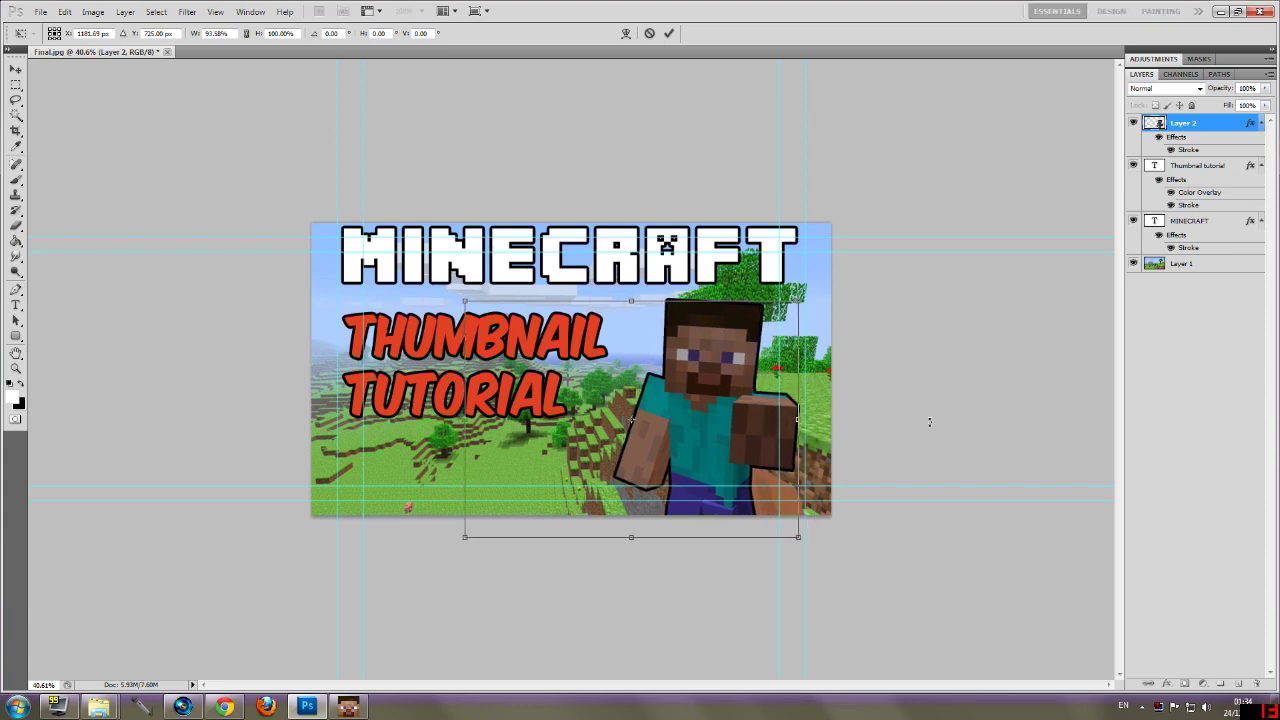
{"action": "key", "text": "Right"}
{"action": "key", "text": "Right"}
{"action": "key", "text": "Right"}
{"action": "key", "text": "Right"}
{"action": "key", "text": "Right"}
{"action": "key", "text": "Right"}
{"action": "key", "text": "Right"}
{"action": "key", "text": "Right"}
{"action": "key", "text": "Right"}
{"action": "key", "text": "Right"}
{"action": "key", "text": "Right"}
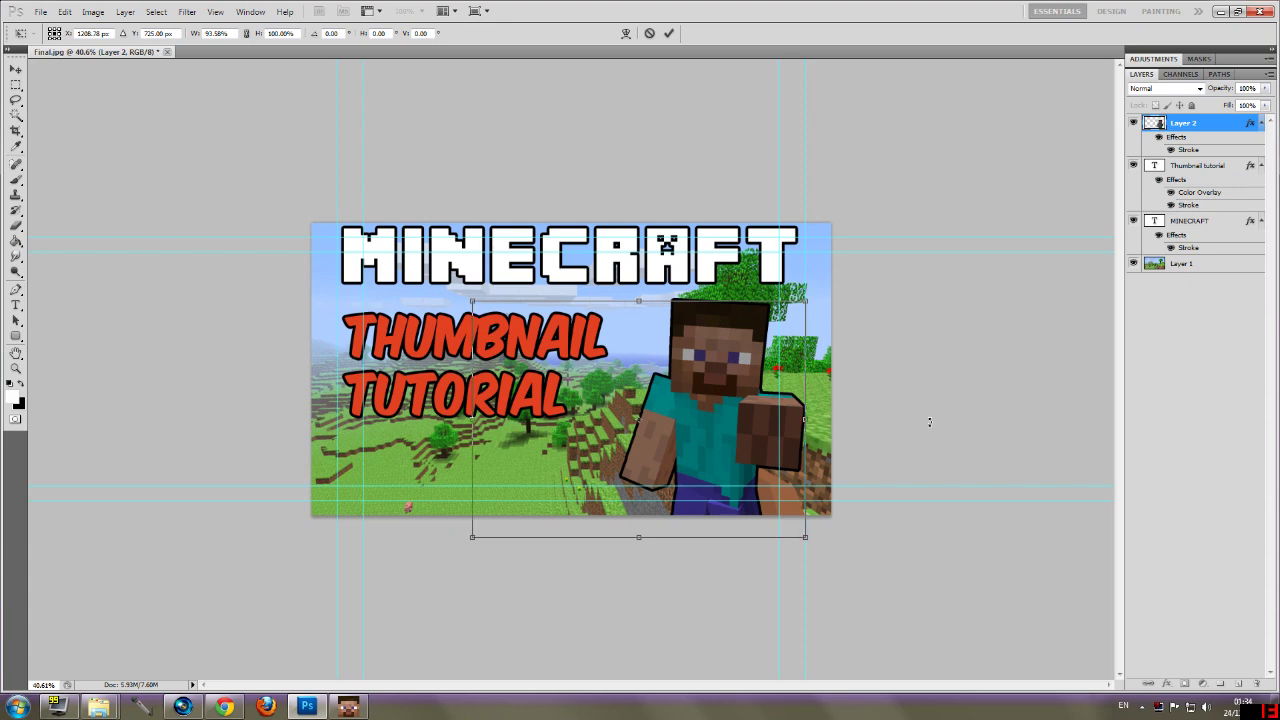
{"action": "key", "text": "Right"}
{"action": "key", "text": "Right"}
{"action": "key", "text": "Right"}
{"action": "key", "text": "Right"}
{"action": "key", "text": "Right"}
{"action": "key", "text": "Right"}
{"action": "key", "text": "Right"}
{"action": "key", "text": "Right"}
{"action": "key", "text": "Right"}
{"action": "key", "text": "Right"}
{"action": "key", "text": "Right"}
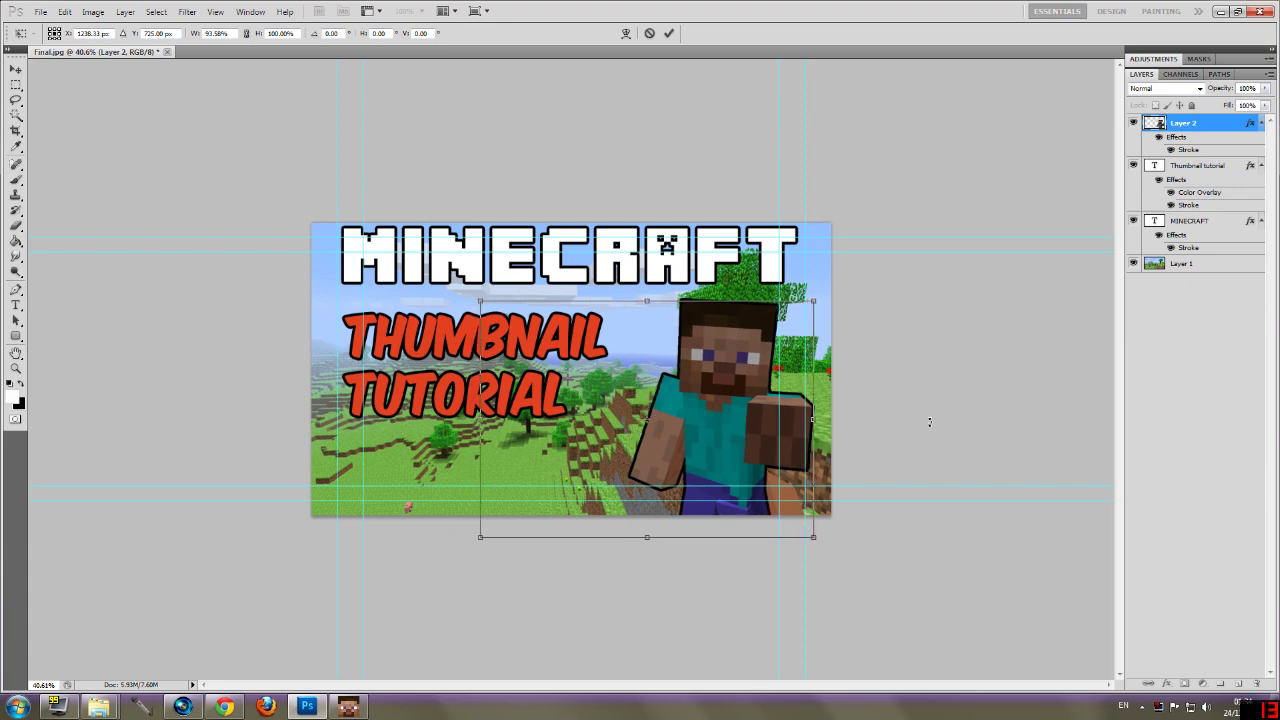
{"action": "key", "text": "Right"}
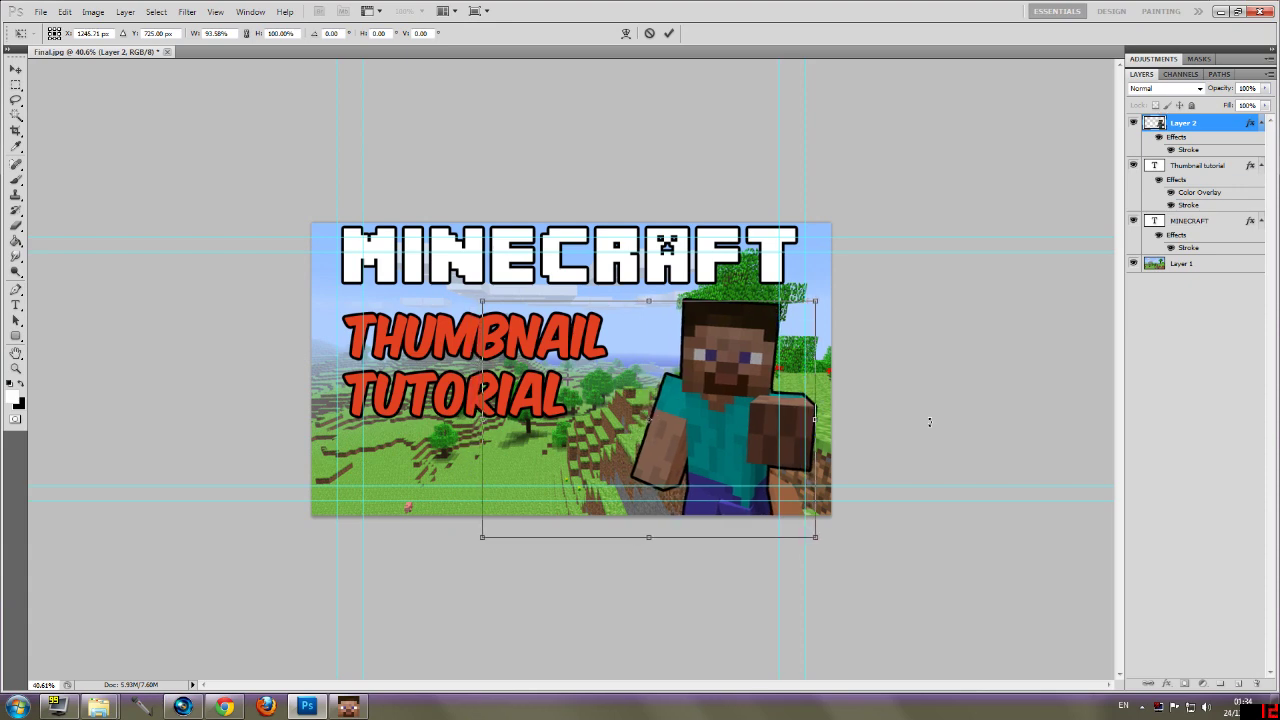
{"action": "left_click", "coordinate": [16, 68]}
{"action": "left_click", "coordinate": [586, 267]}
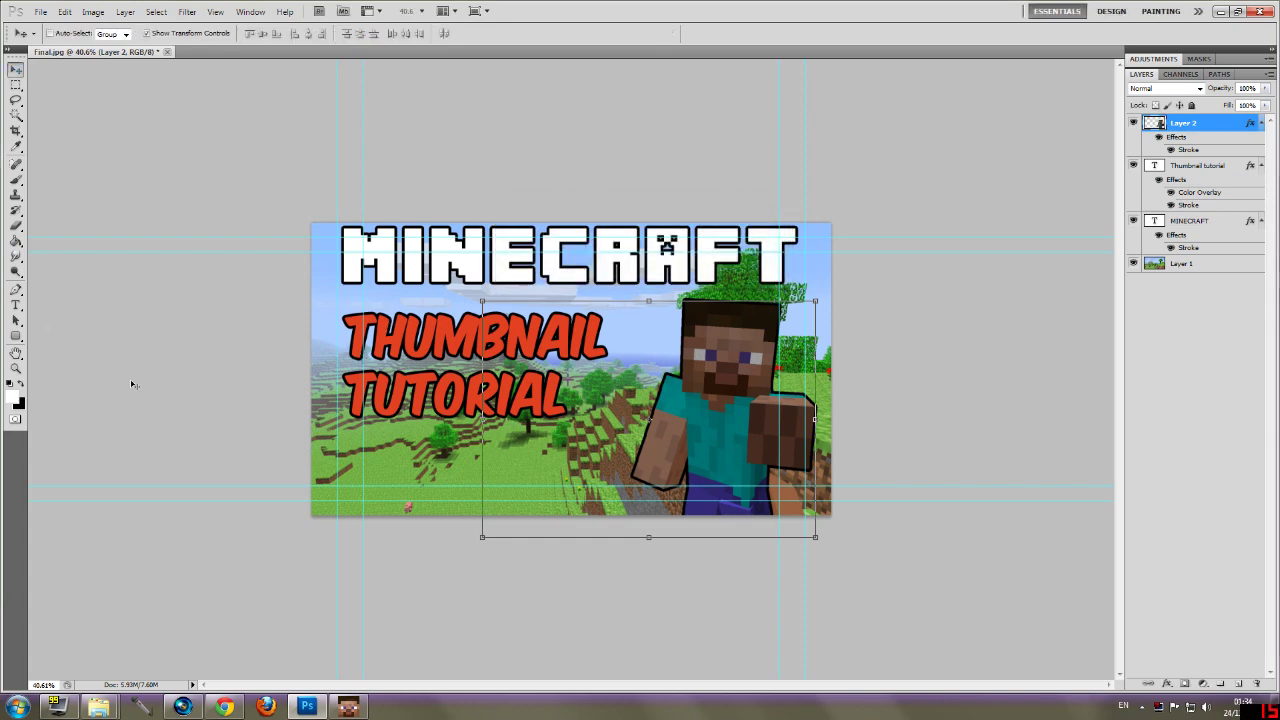
Step: Enlarge the red "Thumbnail tutorial" text to about 120% so it fills the space beside the character, and apply the transformation
{"action": "left_click", "coordinate": [1207, 168]}
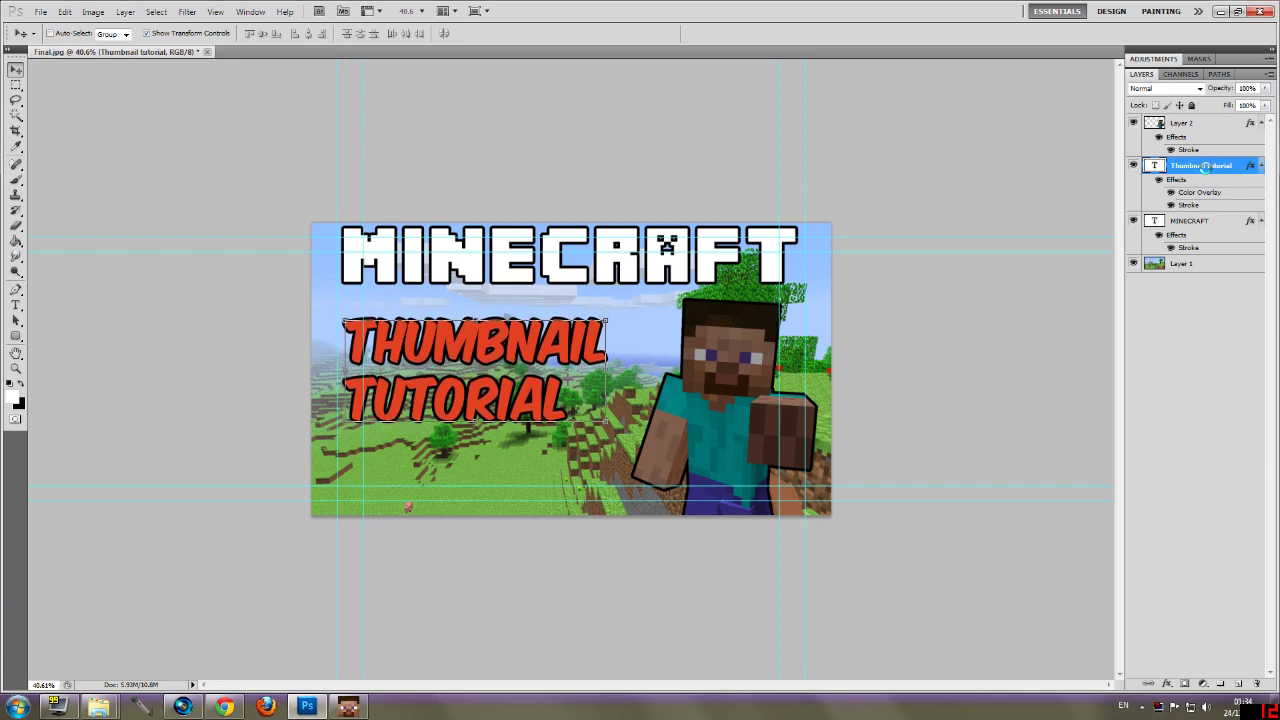
{"action": "left_click", "coordinate": [16, 369]}
{"action": "mouse_move", "coordinate": [640, 364]}
{"action": "left_mouse_down"}
{"action": "mouse_move", "coordinate": [606, 376]}
{"action": "mouse_move", "coordinate": [624, 369]}
{"action": "left_mouse_up"}
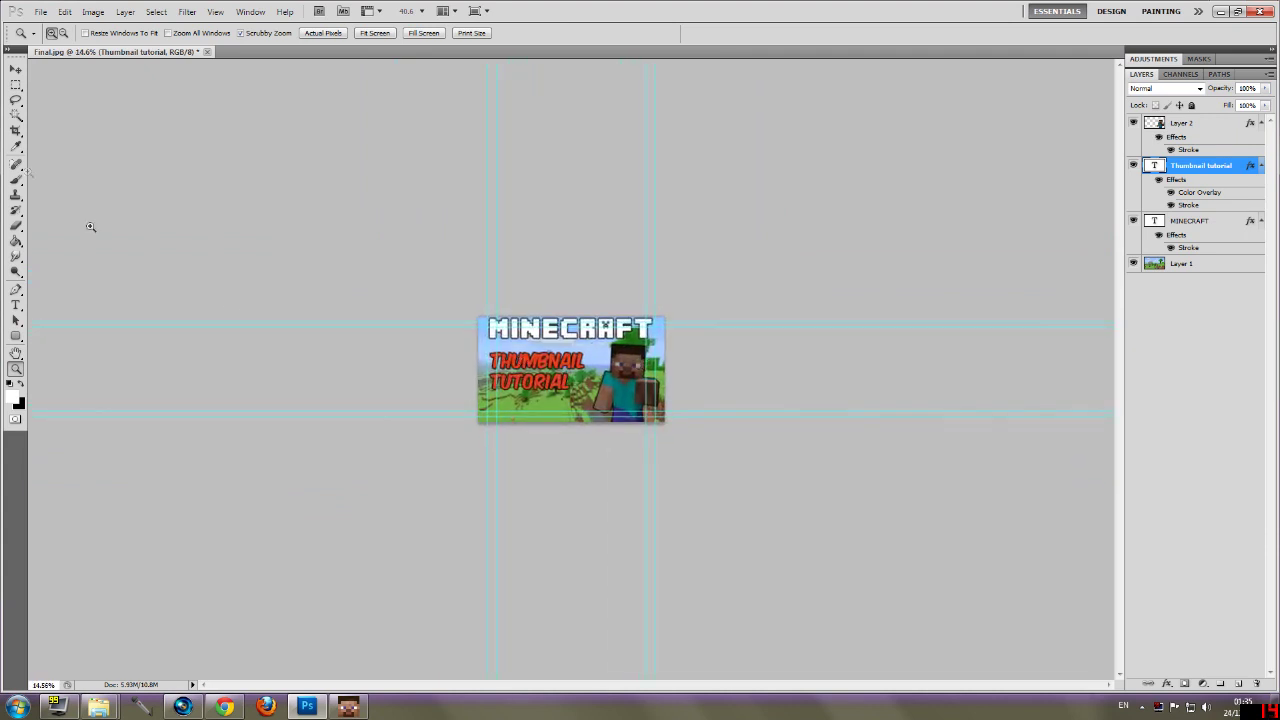
{"action": "left_click", "coordinate": [16, 68]}
{"action": "key", "text": "ctrl+t"}
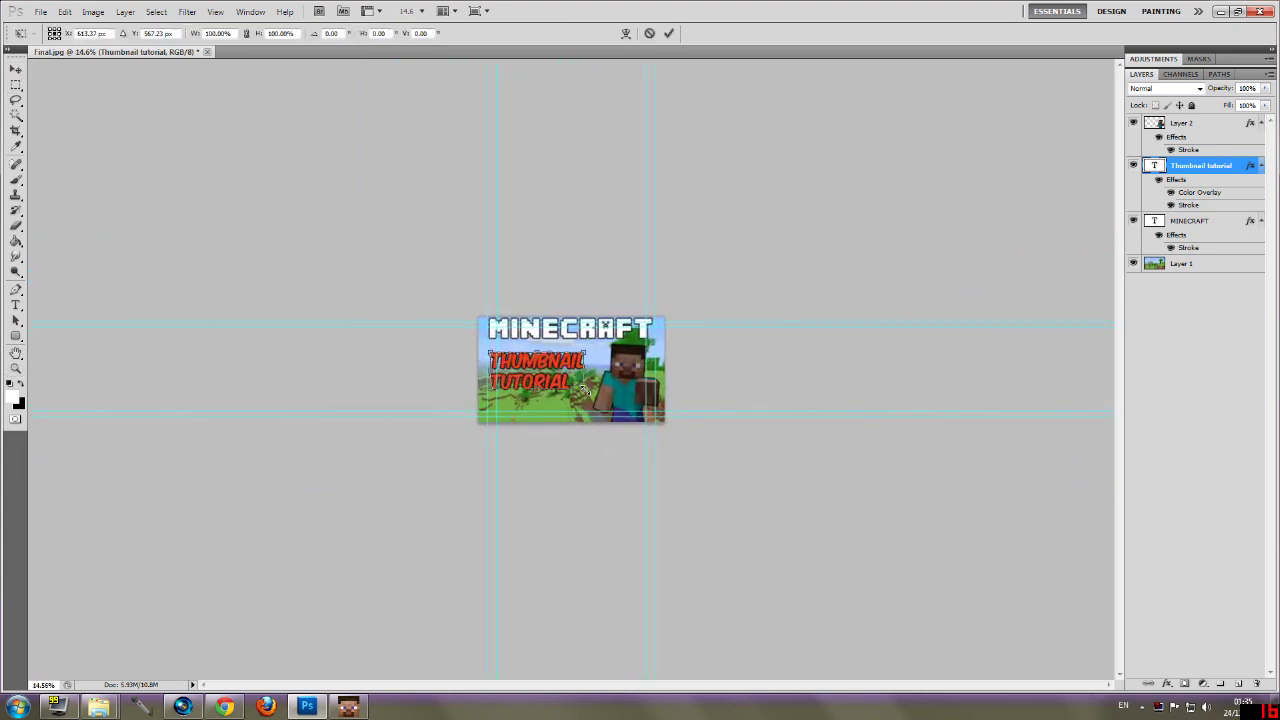
{"action": "left_click_drag", "start_coordinate": [587, 392], "coordinate": [559, 381]}
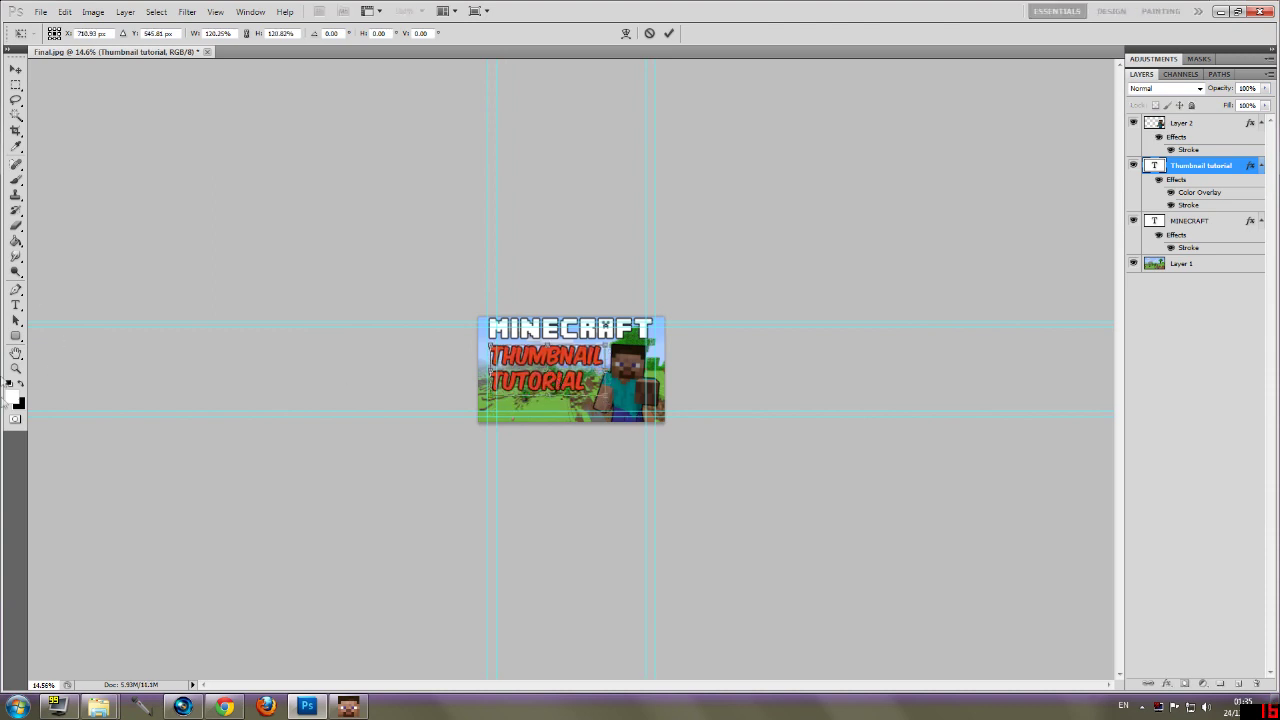
{"action": "left_click", "coordinate": [15, 369]}
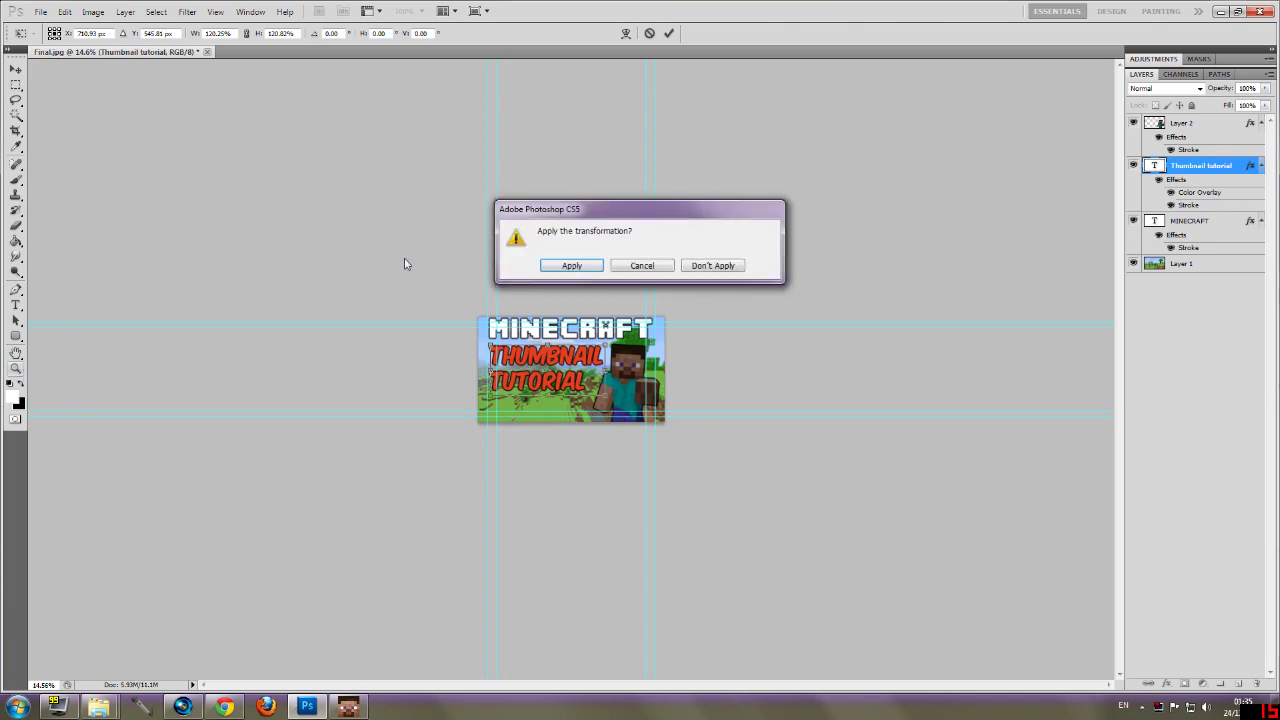
{"action": "left_click", "coordinate": [575, 267]}
{"action": "left_click_drag", "start_coordinate": [571, 369], "coordinate": [633, 327]}
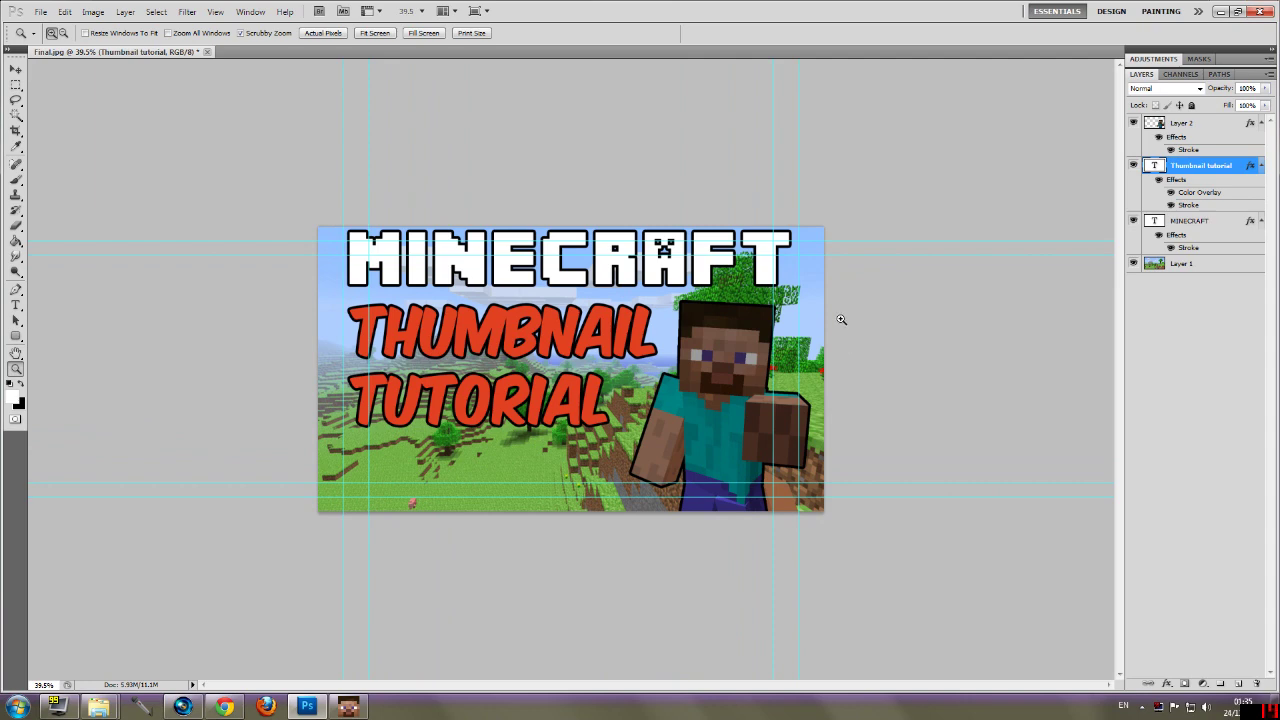
Step: Nudge the red "Thumbnail tutorial" text slightly to the right
{"action": "left_click", "coordinate": [15, 69]}
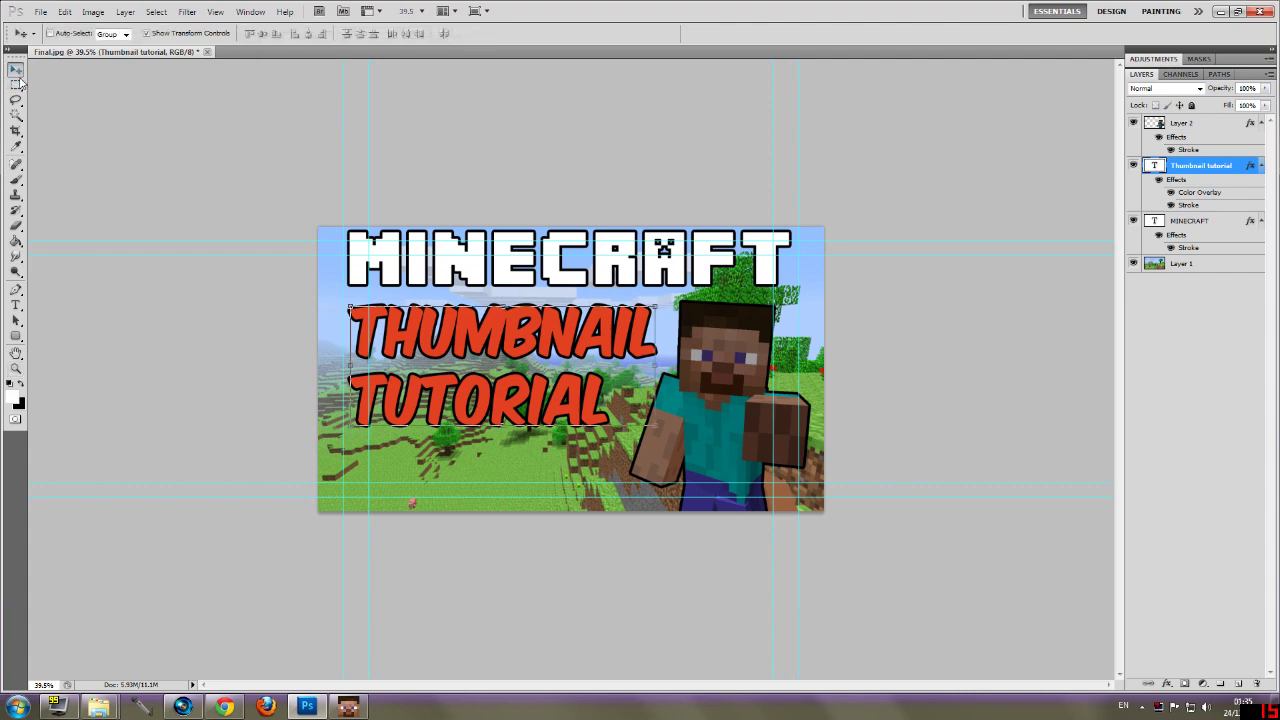
{"action": "key", "text": "Right"}
{"action": "key", "text": "Right"}
{"action": "key", "text": "Right"}
{"action": "key", "text": "Right"}
{"action": "key", "text": "Right"}
{"action": "key", "text": "Right"}
{"action": "key", "text": "Right"}
{"action": "key", "text": "Right"}
{"action": "key", "text": "Right"}
{"action": "key", "text": "Right"}
{"action": "key", "text": "Right"}
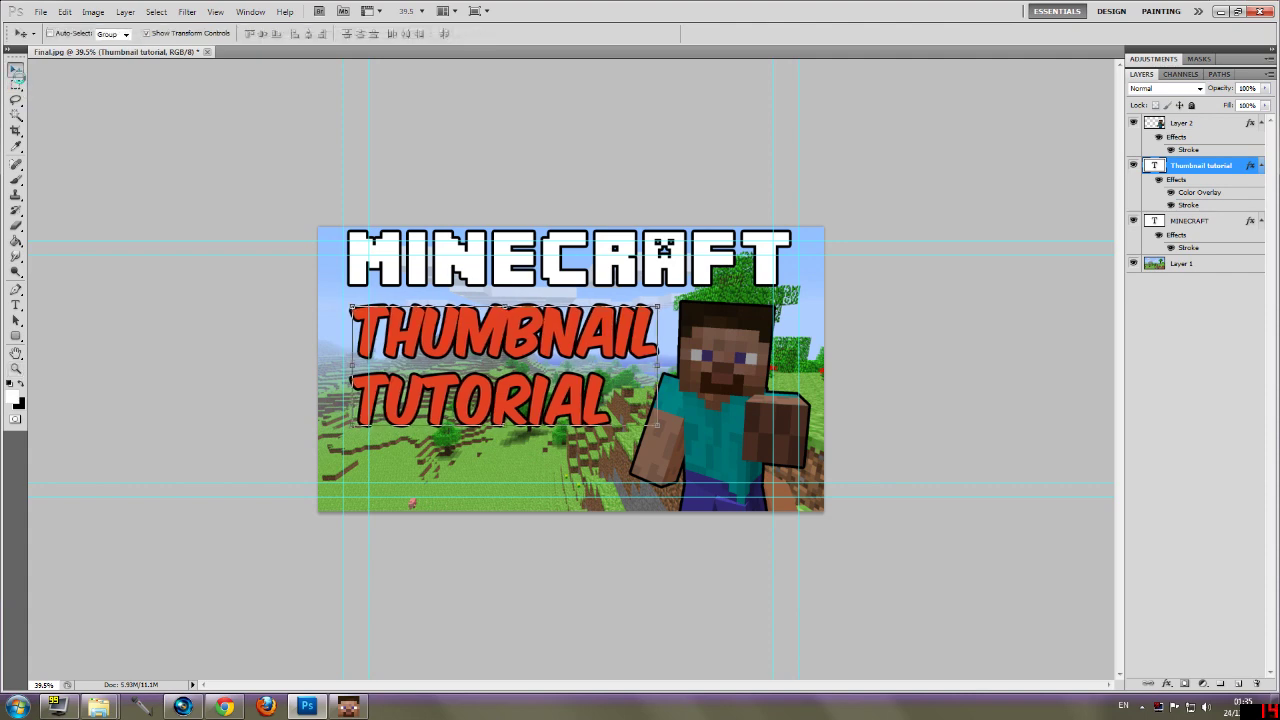
Step: Save a JPEG copy of the image in the Thumbnails folder as "Thumbnail tutorial", with Maximum quality 12 and the Baseline ("Standard") format
{"action": "left_click", "coordinate": [41, 12]}
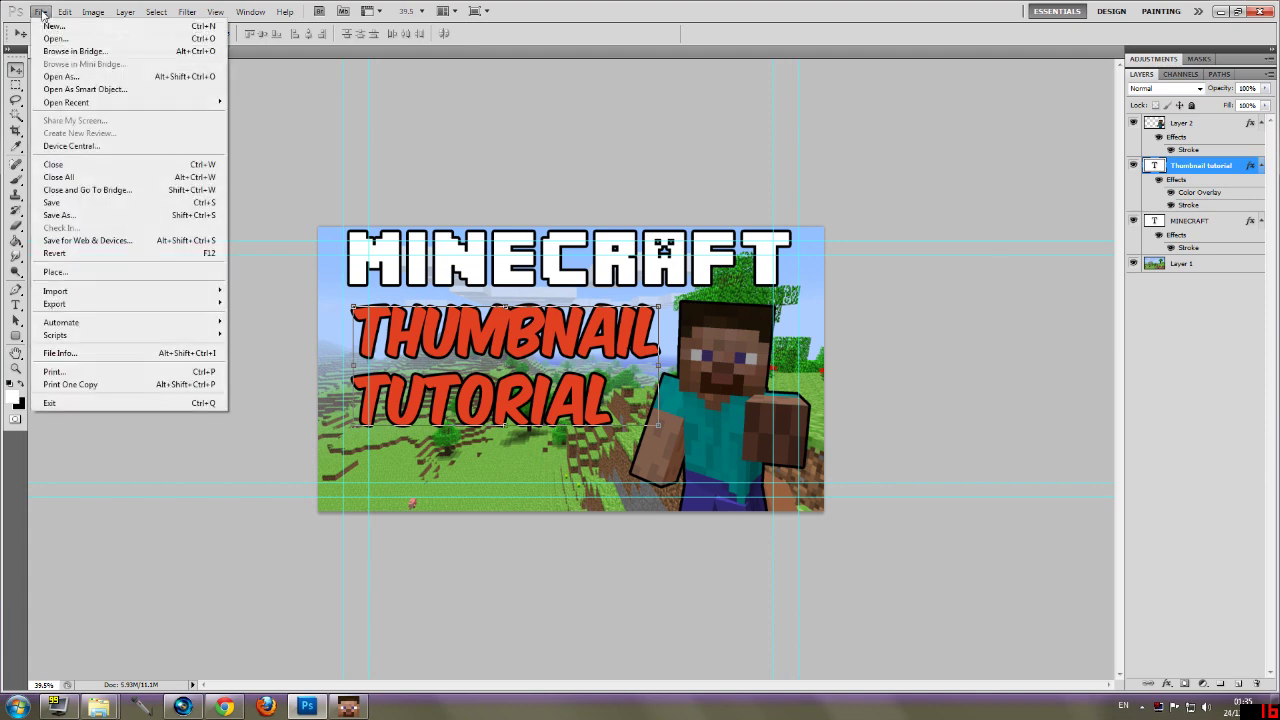
{"action": "left_click", "coordinate": [101, 215]}
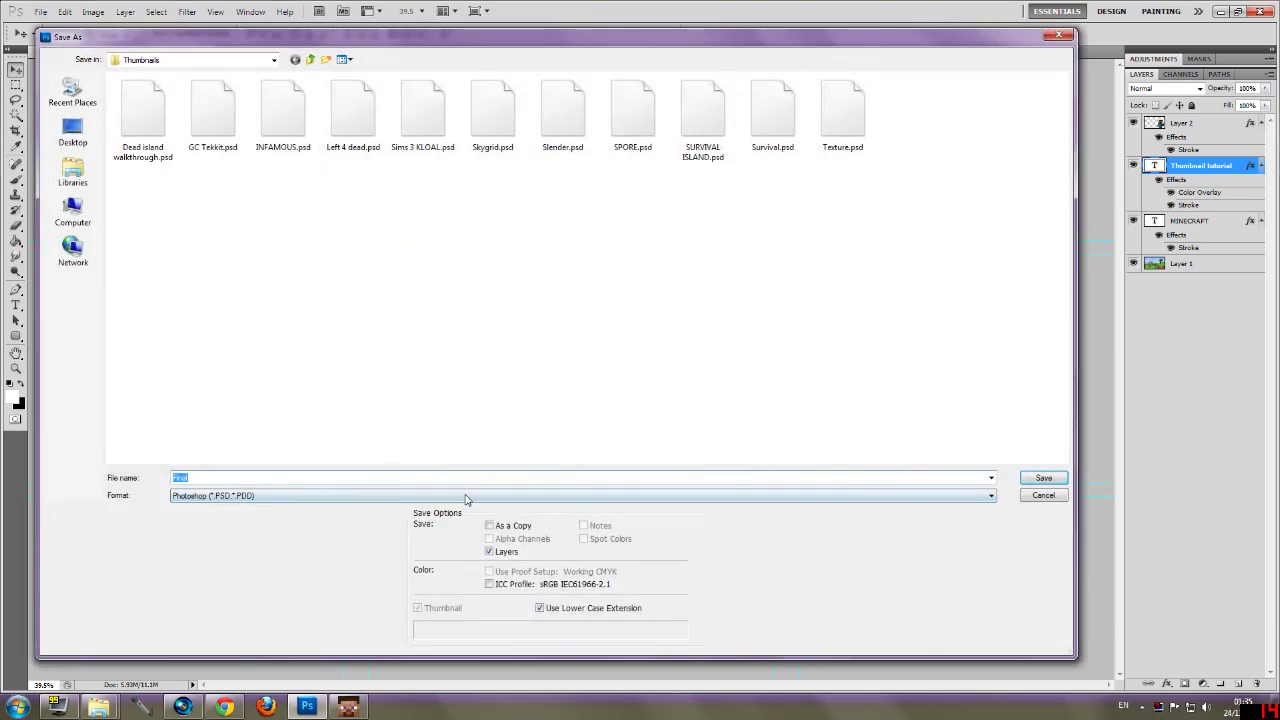
{"action": "left_click", "coordinate": [226, 496]}
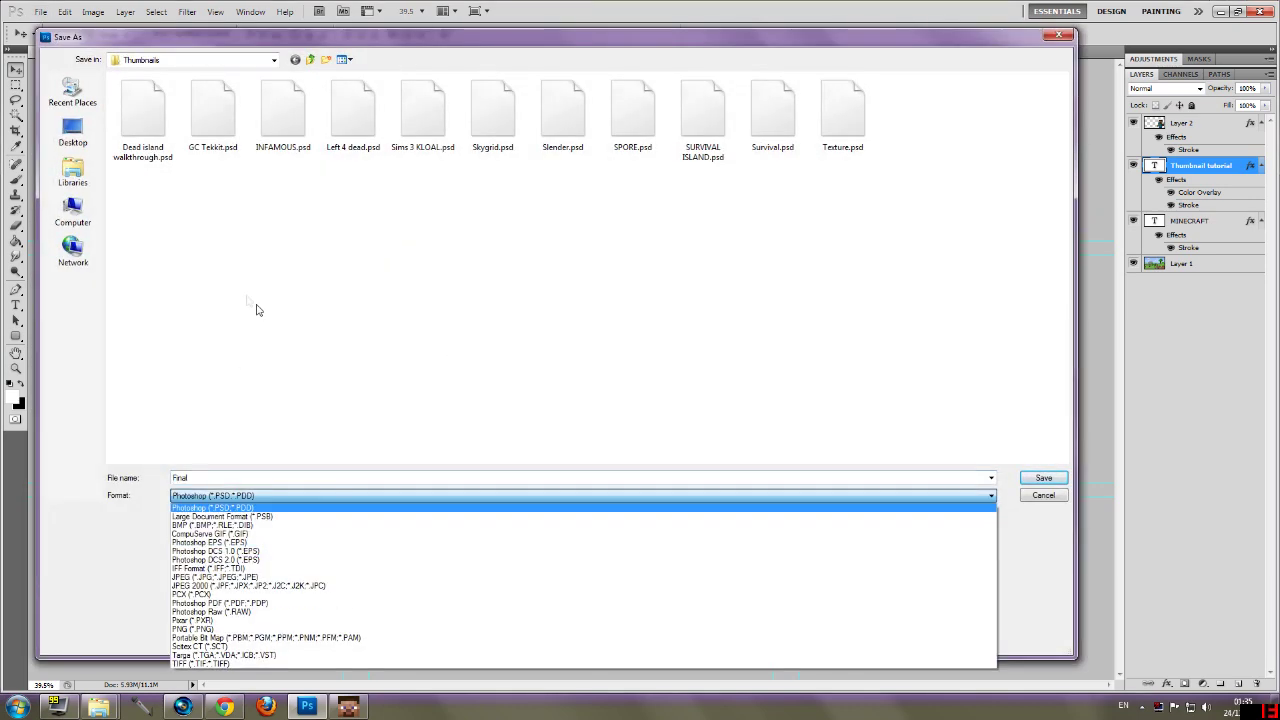
{"action": "left_click", "coordinate": [215, 564]}
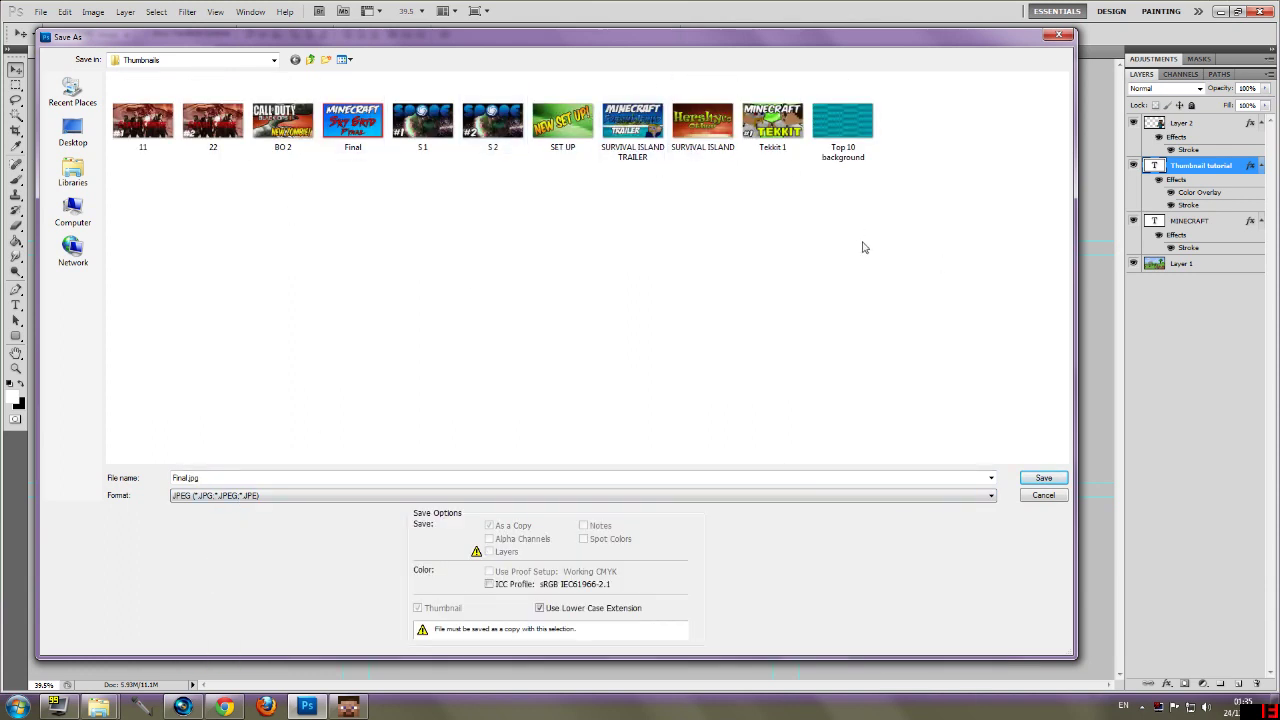
{"action": "left_click", "coordinate": [228, 481]}
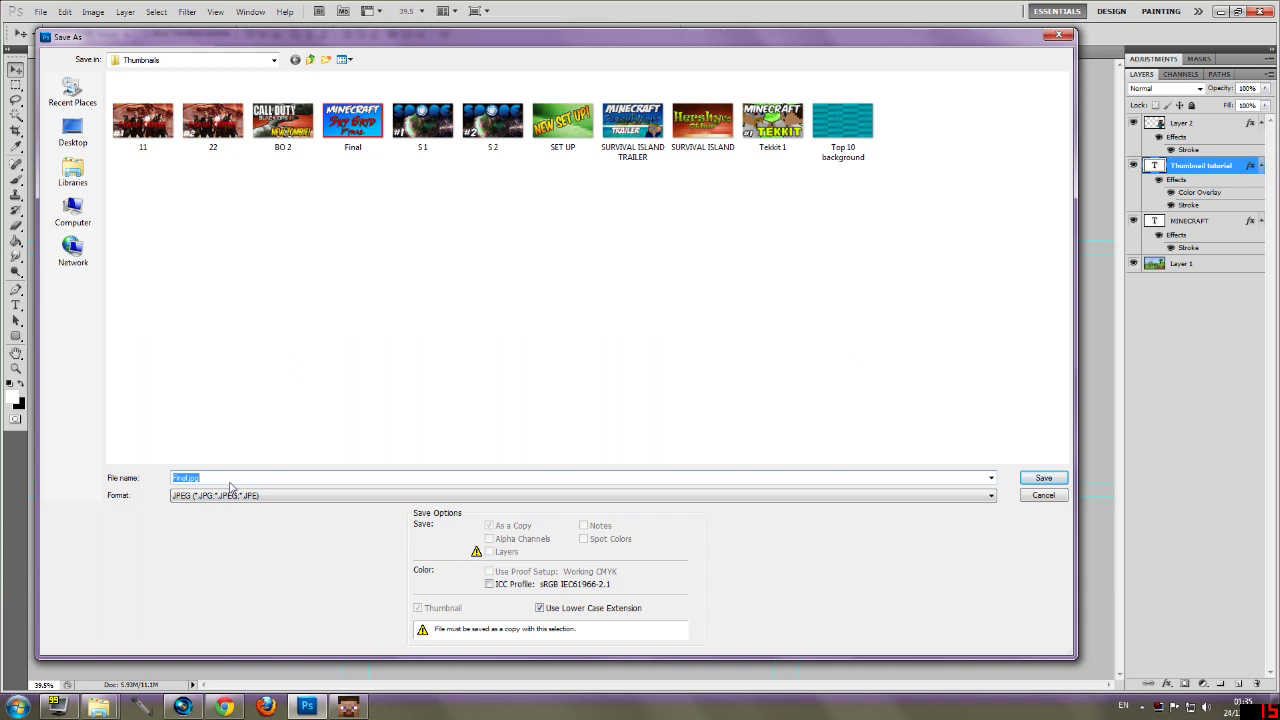
{"action": "type", "text": "Thumbnail tutorial"}
{"action": "left_click", "coordinate": [1040, 478]}
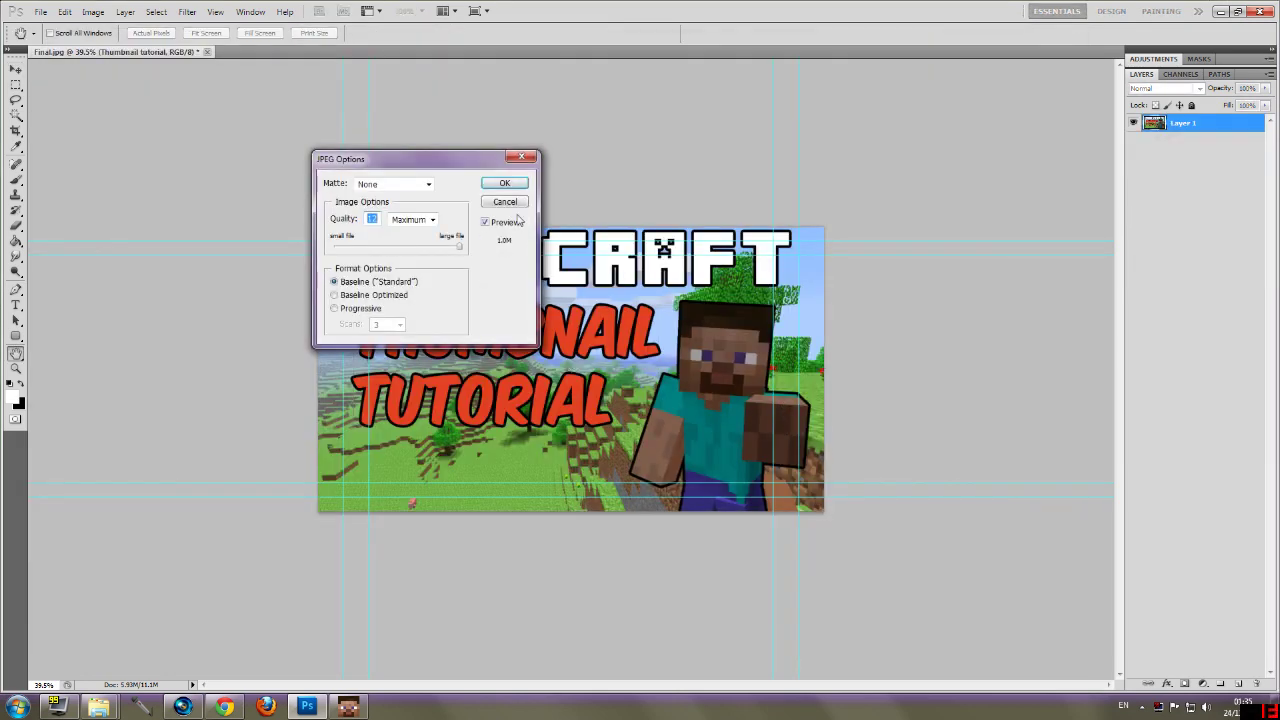
{"action": "left_click", "coordinate": [505, 183]}
{"action": "key", "text": "ctrl+z"}
{"action": "left_click", "coordinate": [16, 368]}
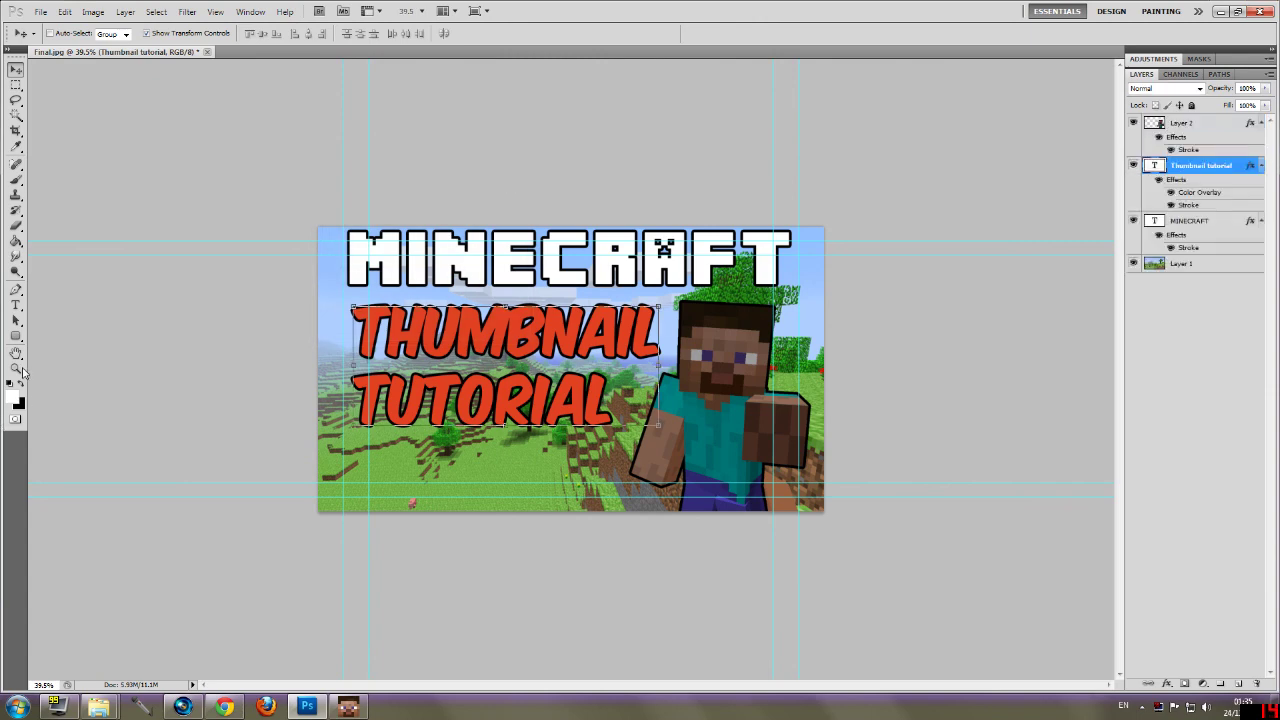
{"action": "left_click_drag", "start_coordinate": [672, 310], "coordinate": [676, 341]}
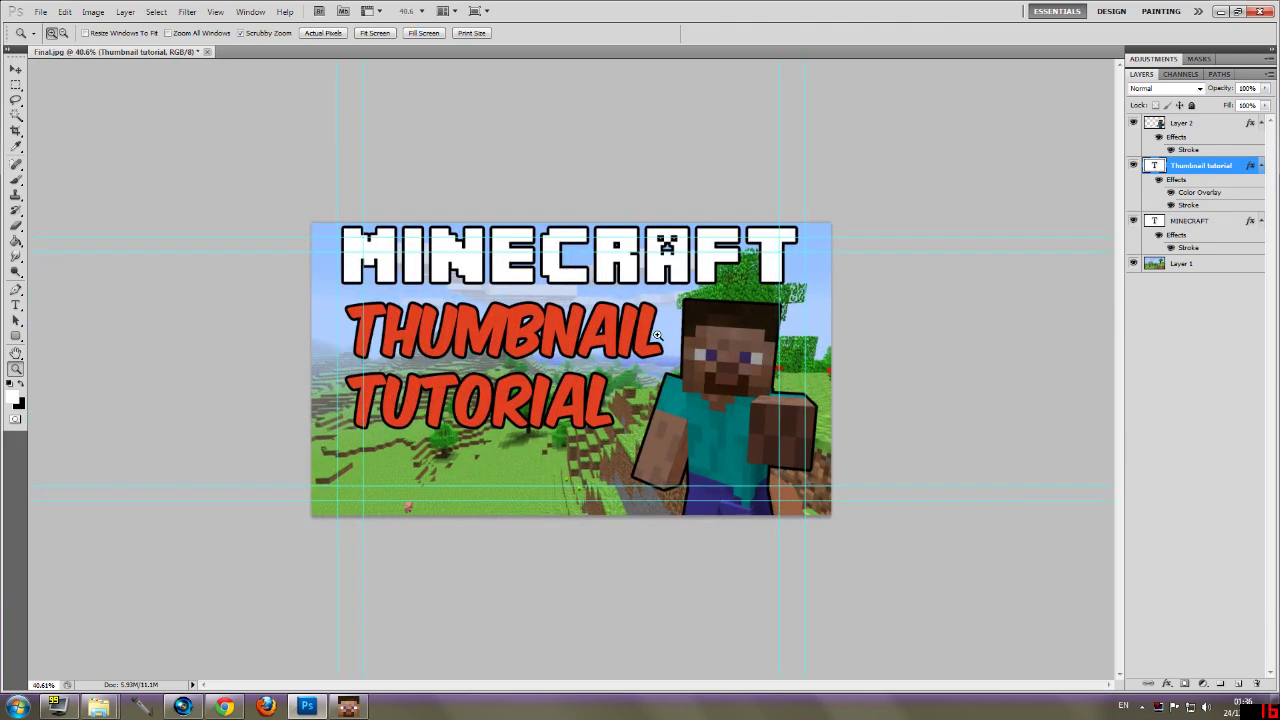